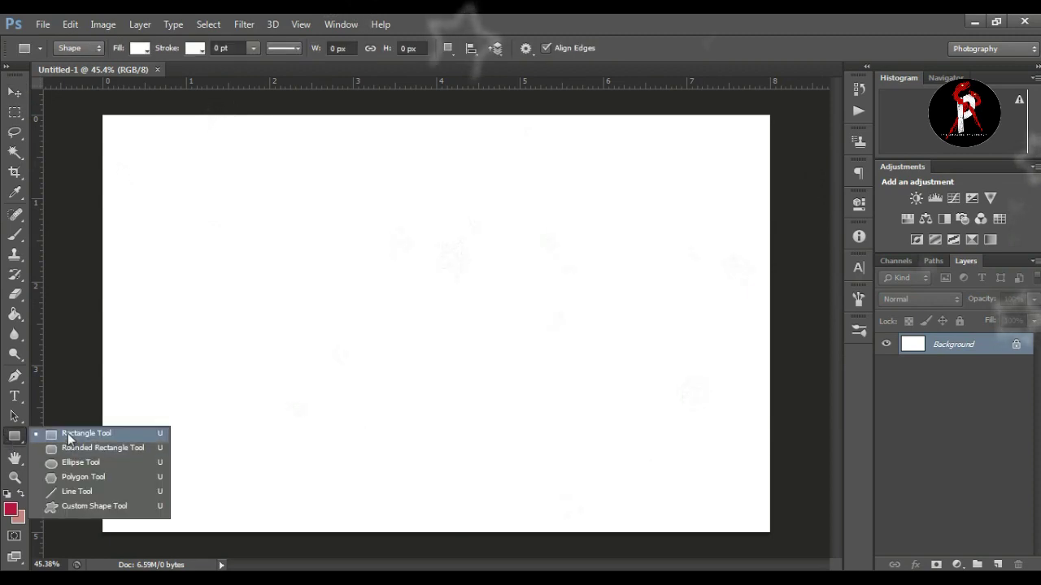
# Draw a rectangle about 979 × 1143 px on the canvas and fill it with the magenta swatch
pyautogui.moveTo(167, 131); pyautogui.dragTo(506, 529)
pyautogui.click(140, 48)
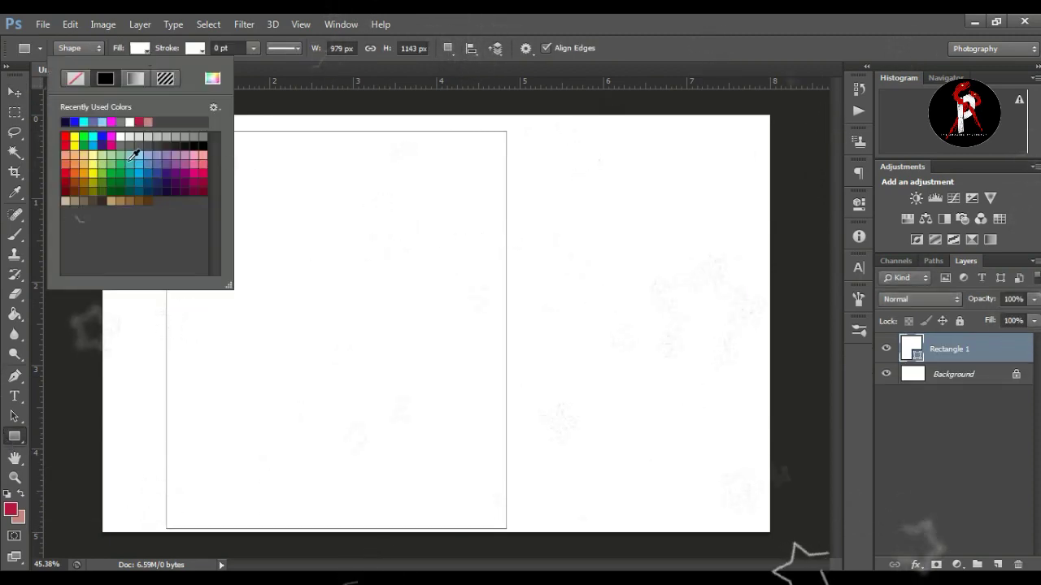
pyautogui.click(197, 174)
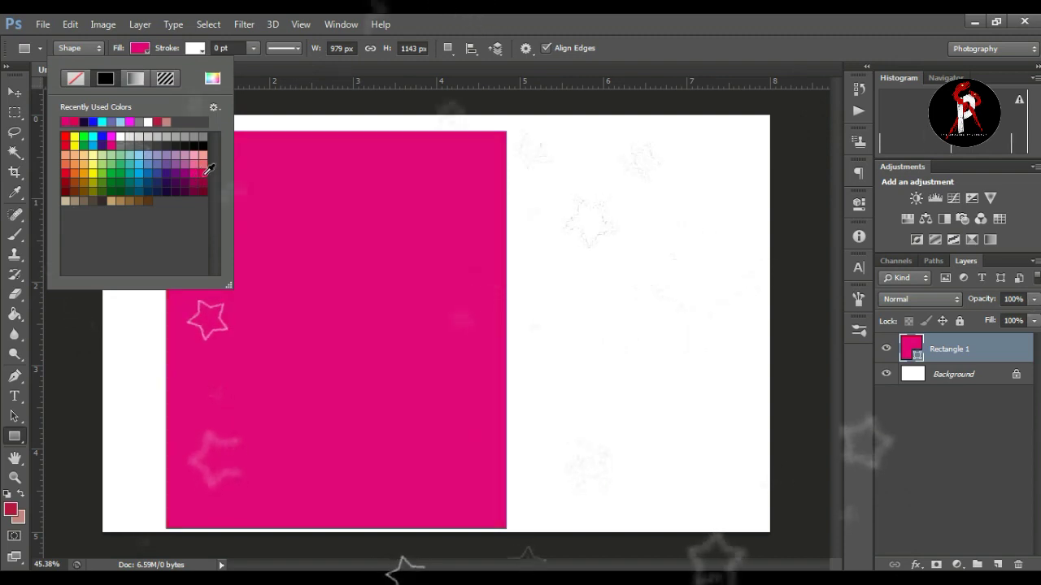
pyautogui.click(243, 56)
# Fit the magenta rectangle to the canvas's left edge and full height, and pull its upper-right corner inward to slant its right side
pyautogui.press('v')
pyautogui.moveTo(362, 285); pyautogui.dragTo(313, 286)
pyautogui.moveTo(273, 135); pyautogui.dragTo(273, 115)
pyautogui.moveTo(442, 323); pyautogui.dragTo(527, 327)
pyautogui.moveTo(529, 120); pyautogui.dragTo(370, 118)
pyautogui.moveTo(529, 534); pyautogui.dragTo(549, 536)
pyautogui.click(770, 51)
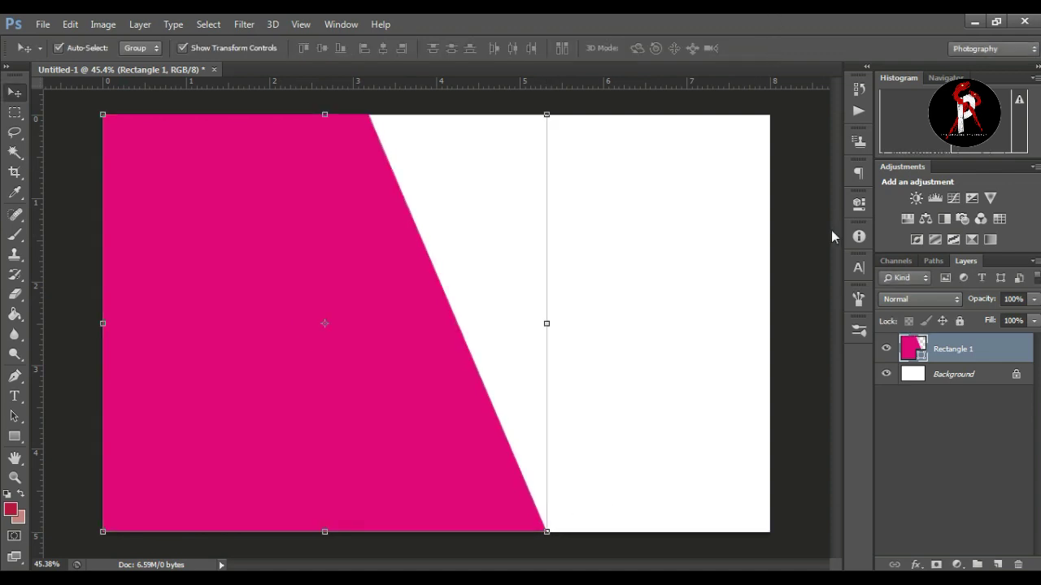
# Add a new layer directly above the Background and fill it with pale yellow #eae996
pyautogui.click(959, 375)
pyautogui.click(999, 562)
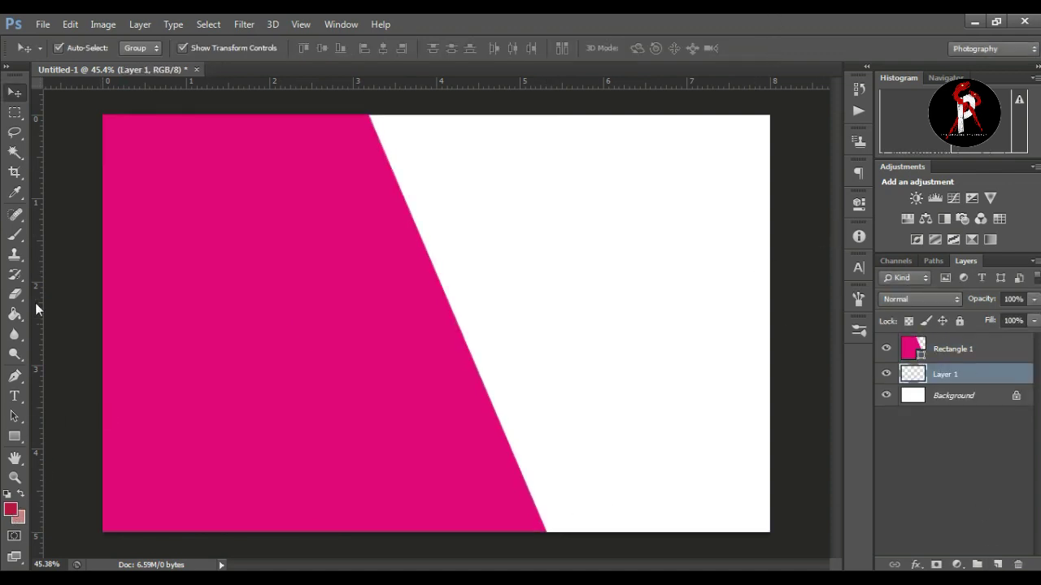
pyautogui.rightClick(15, 315)
pyautogui.click(61, 325)
pyautogui.click(10, 510)
pyautogui.click(706, 502)
pyautogui.click(563, 355)
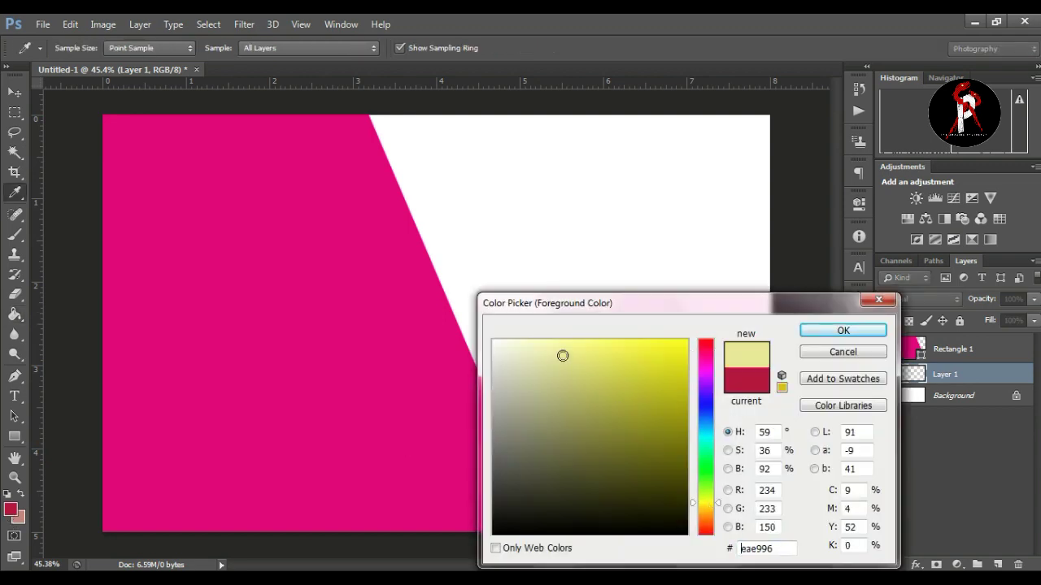
pyautogui.click(843, 330)
pyautogui.click(663, 340)
# Lower the fill of the pale yellow layer slightly to soften its colour
pyautogui.click(14, 92)
pyautogui.click(15, 478)
pyautogui.moveTo(545, 308); pyautogui.dragTo(549, 251)
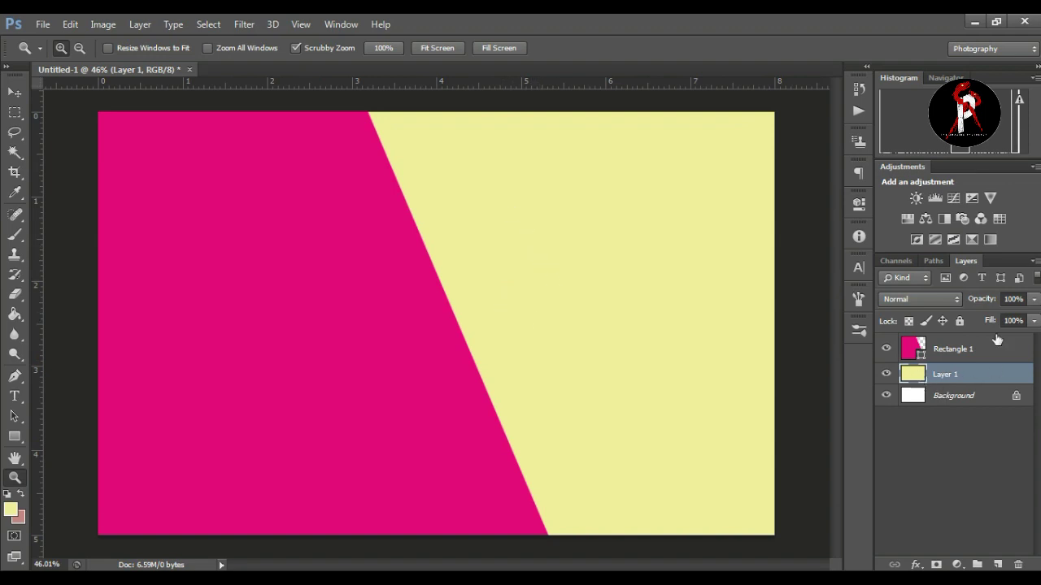
pyautogui.moveTo(995, 320); pyautogui.dragTo(1004, 320)
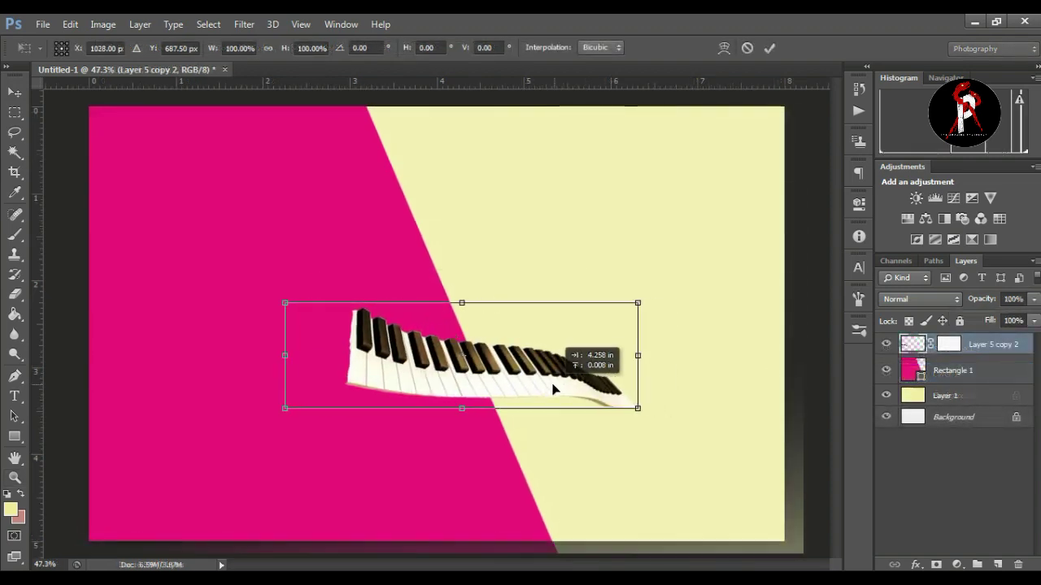
# Delete the piano keyboard layer's mask and place the keyboard at the canvas's lower edge, against the magenta shape's lower-right corner
pyautogui.moveTo(552, 387); pyautogui.dragTo(121, 399)
pyautogui.rightClick(948, 343)
pyautogui.click(911, 379)
pyautogui.moveTo(165, 391); pyautogui.dragTo(445, 514)
pyautogui.press('Return')
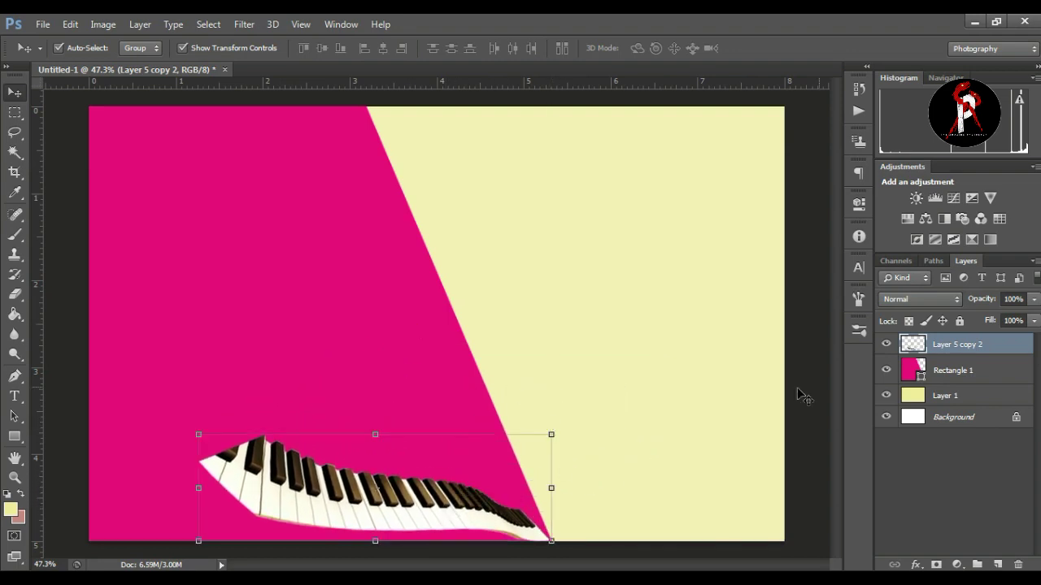
# Widen the magenta shape to about 5.93 in across
pyautogui.hotkey('alt', '[')
pyautogui.hotkey('ctrl', 't')
pyautogui.moveTo(550, 323); pyautogui.dragTo(604, 326)
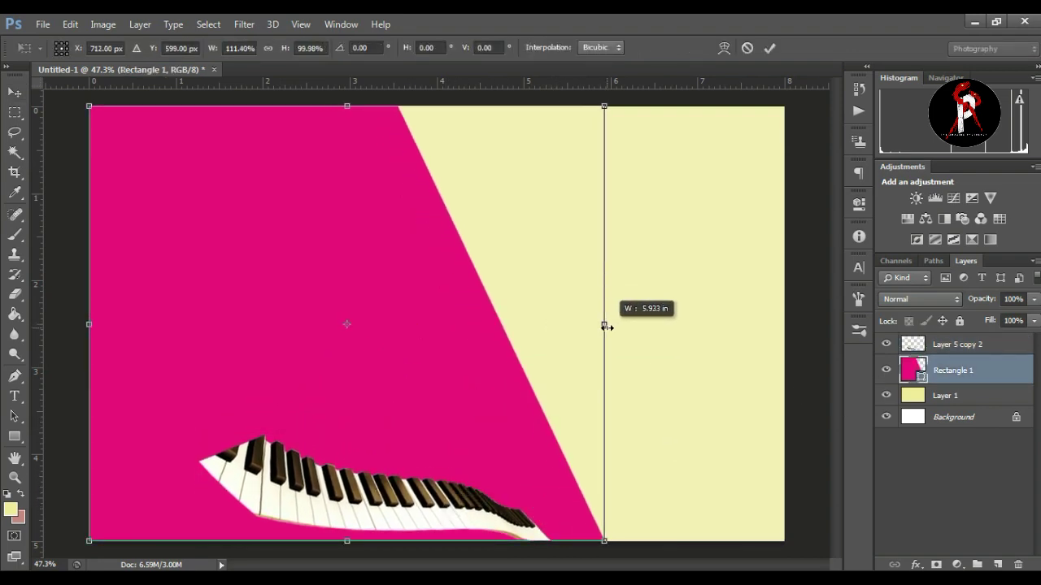
pyautogui.click(770, 48)
# Move the piano keyboard to the magenta shape's new lower-right corner and scale it down to about 3.68 × 1.18 in
pyautogui.moveTo(470, 522); pyautogui.dragTo(576, 540)
pyautogui.moveTo(248, 430); pyautogui.dragTo(280, 435)
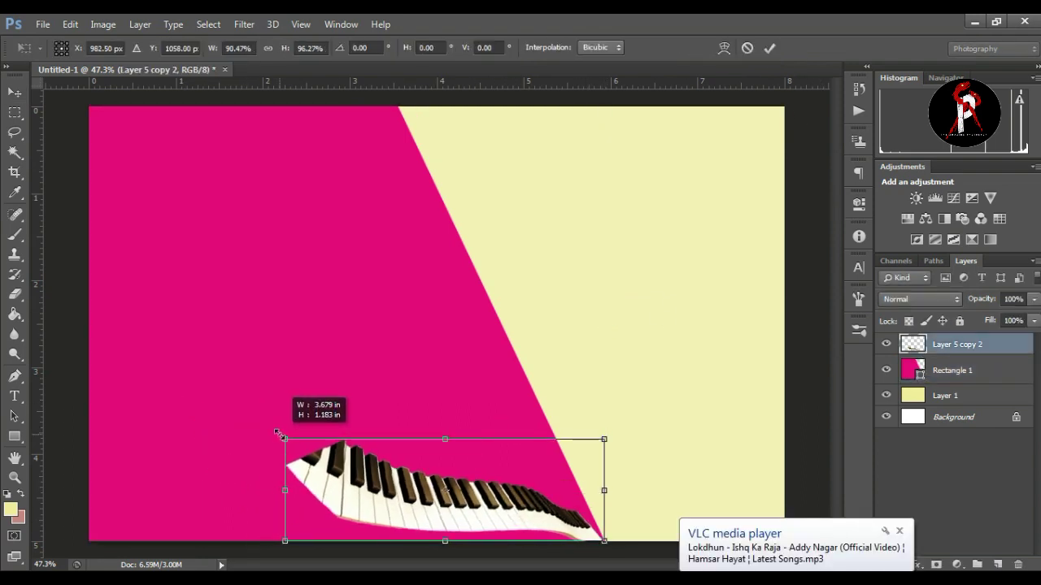
pyautogui.press('Return')
# Duplicate the piano keyboard, flip the copy horizontally and place it along the left half of the magenta shape's base
pyautogui.moveTo(533, 510); pyautogui.dragTo(303, 484)
pyautogui.hotkey('ctrl', 't')
pyautogui.rightClick(546, 424)
pyautogui.click(618, 398)
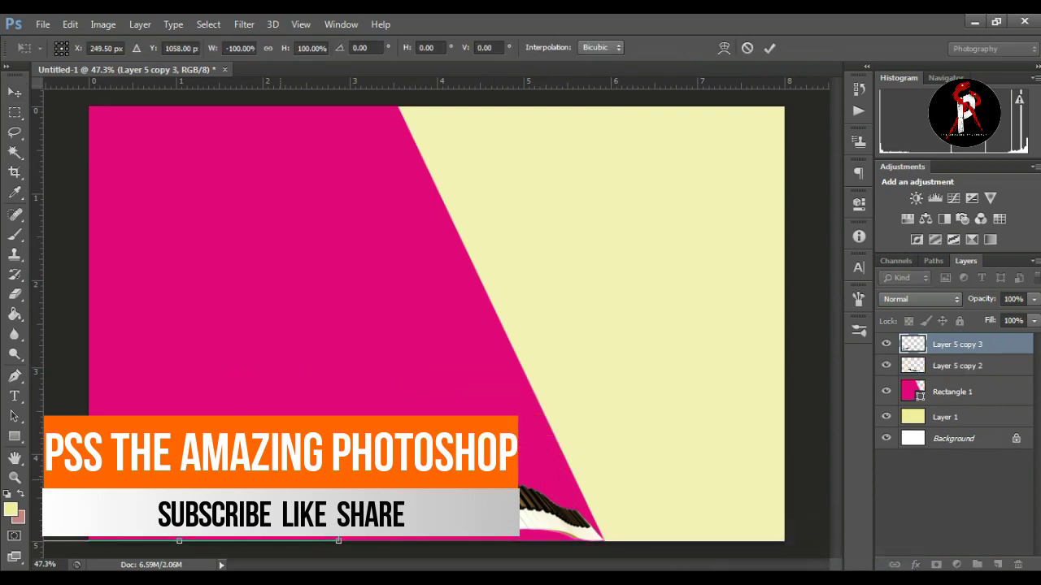
pyautogui.press('Return')
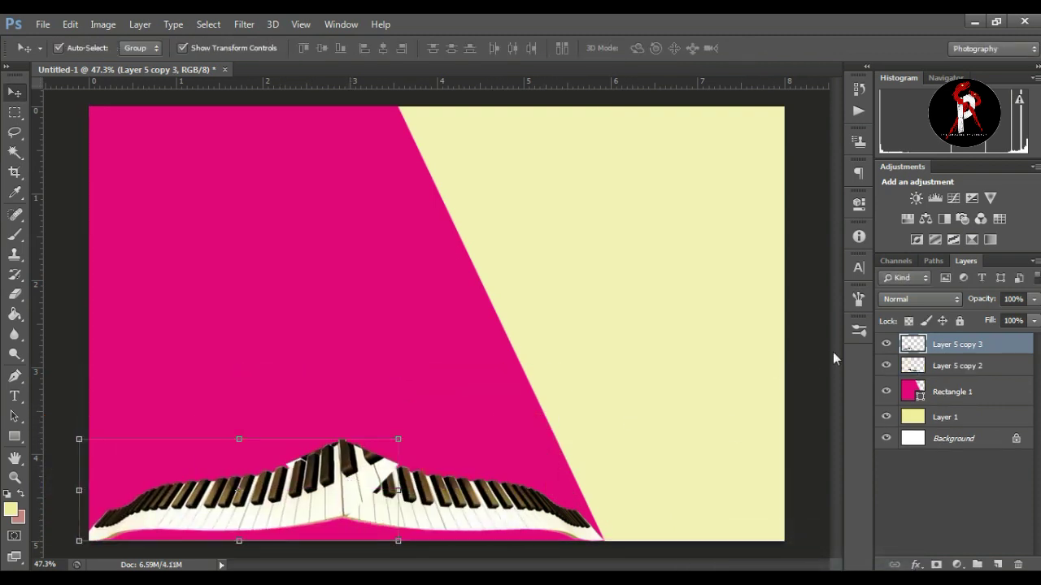
# Hide the flipped keyboard and mask out the left end of the original one with a 175 px black brush at 100% opacity
pyautogui.click(887, 345)
pyautogui.click(957, 366)
pyautogui.click(935, 565)
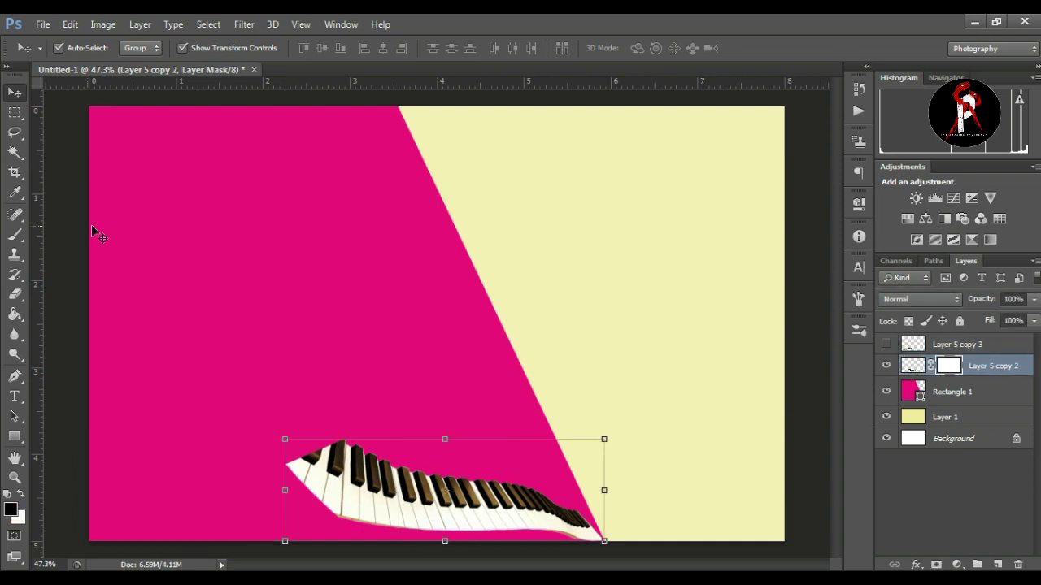
pyautogui.press('b')
pyautogui.click(858, 301)
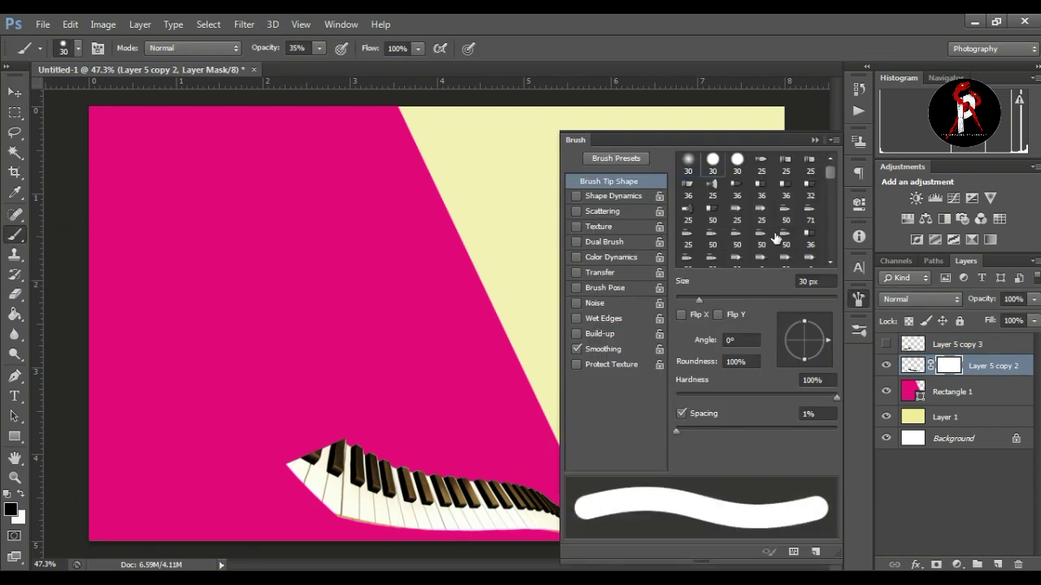
pyautogui.click(815, 140)
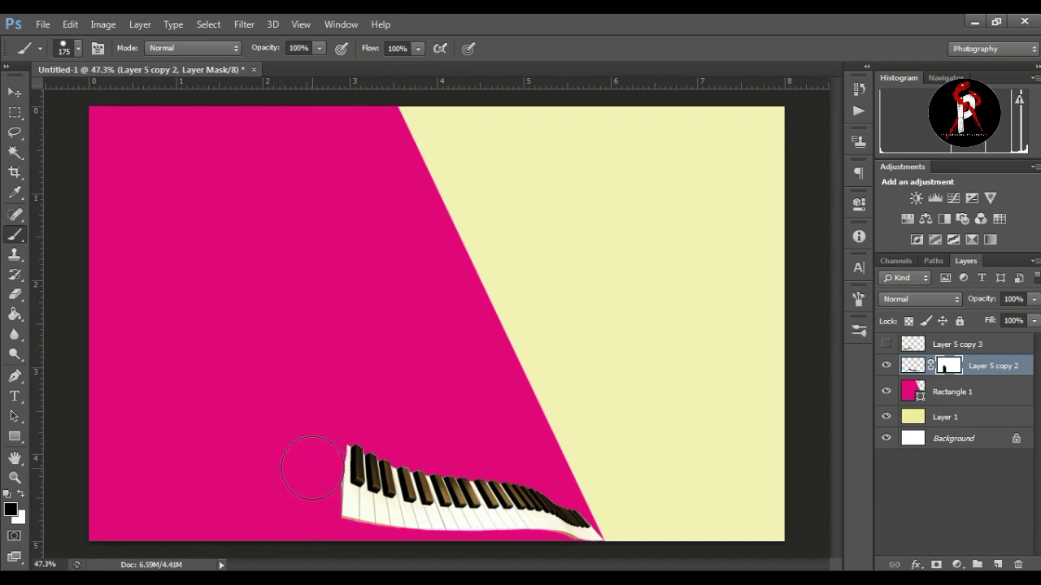
# Show the flipped keyboard again and use a layer mask to hide its overlapping right end
pyautogui.click(887, 344)
pyautogui.click(933, 344)
pyautogui.click(936, 564)
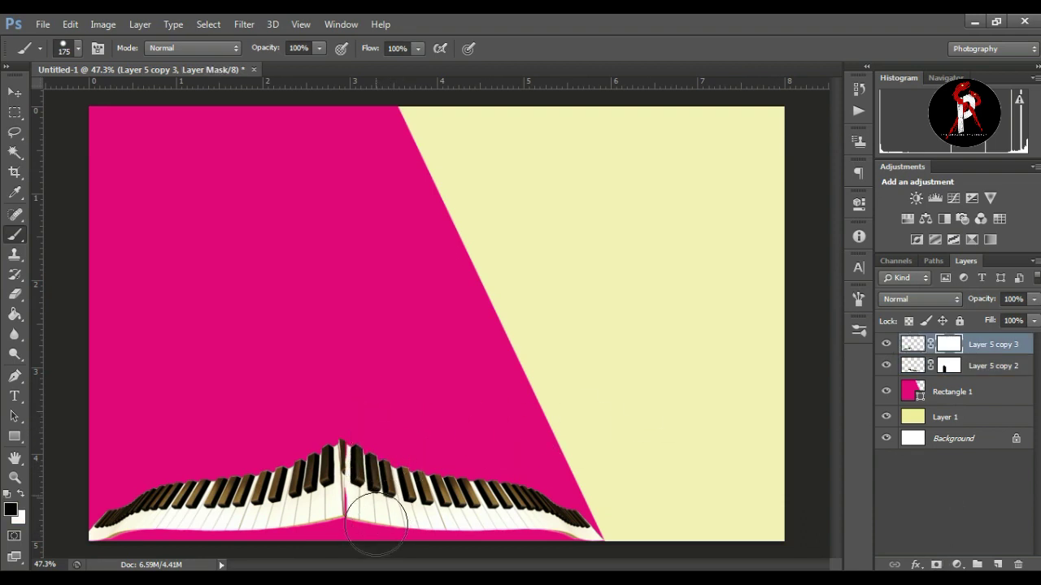
# Widen the flipped keyboard slightly to the right so that it meets the other half
pyautogui.click(12, 96)
pyautogui.moveTo(399, 490); pyautogui.dragTo(409, 491)
pyautogui.press('Return')
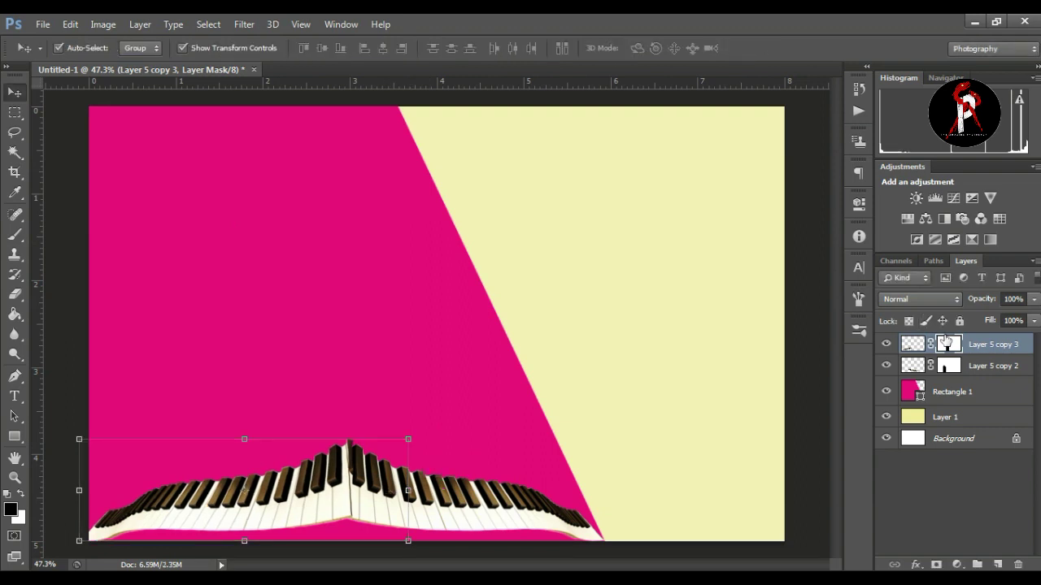
# Brush black on the flipped keyboard's mask to clean up the centre seam and nudge the keyboard halves together
pyautogui.rightClick(14, 295)
pyautogui.rightClick(15, 234)
pyautogui.click(81, 234)
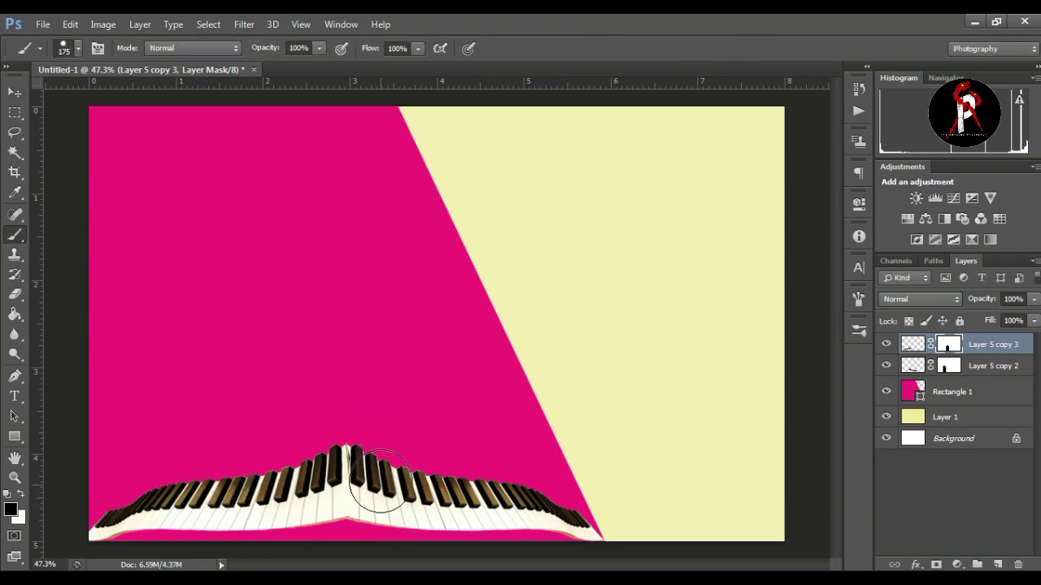
pyautogui.click(15, 91)
pyautogui.moveTo(483, 523); pyautogui.dragTo(480, 523)
# Add a new layer above the magenta shape and draw a dark fading gradient along the bottom of the canvas, behind the keyboard
pyautogui.click(978, 391)
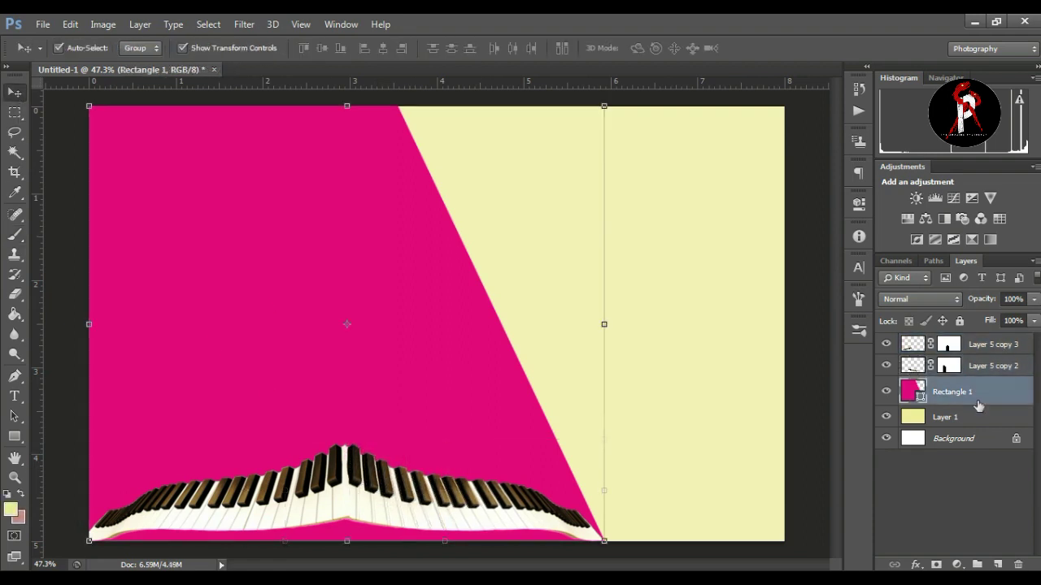
pyautogui.click(998, 564)
pyautogui.rightClick(13, 236)
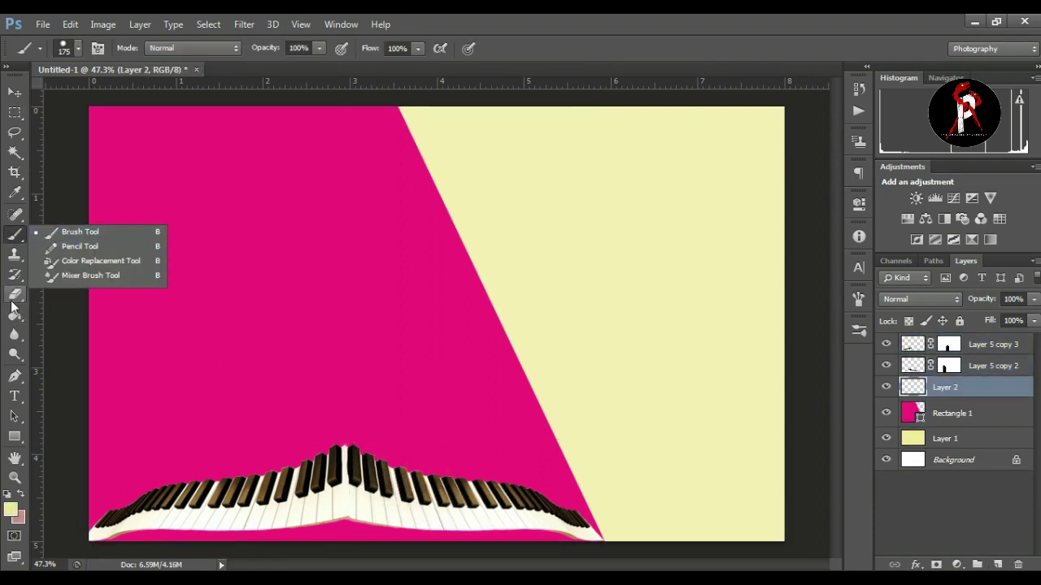
pyautogui.rightClick(15, 314)
pyautogui.click(81, 313)
pyautogui.moveTo(335, 449); pyautogui.dragTo(335, 432)
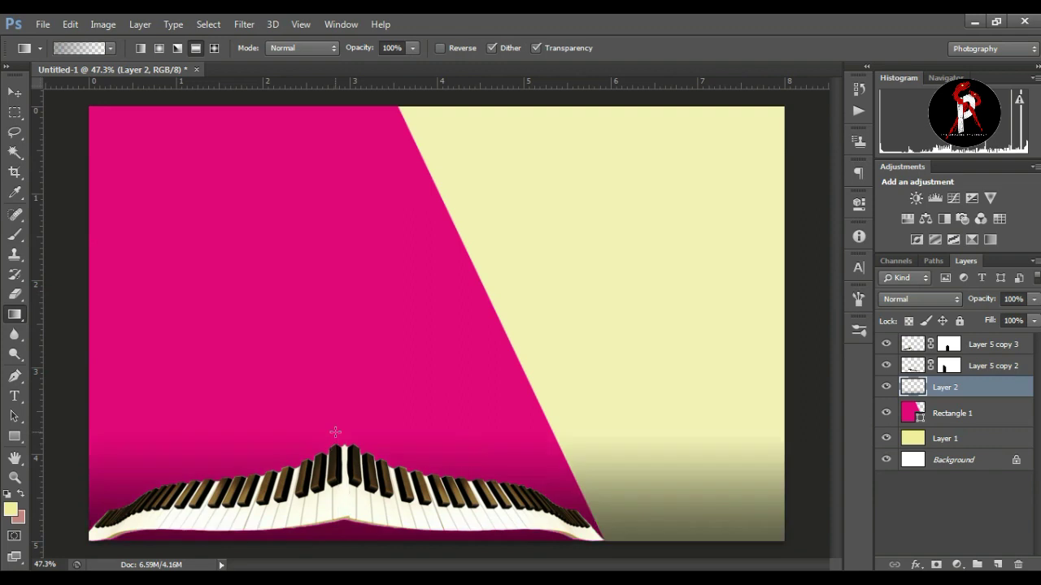
# Add a layer mask to the gradient layer and try brushing its shadow off the yellow area at 175 px
pyautogui.click(936, 563)
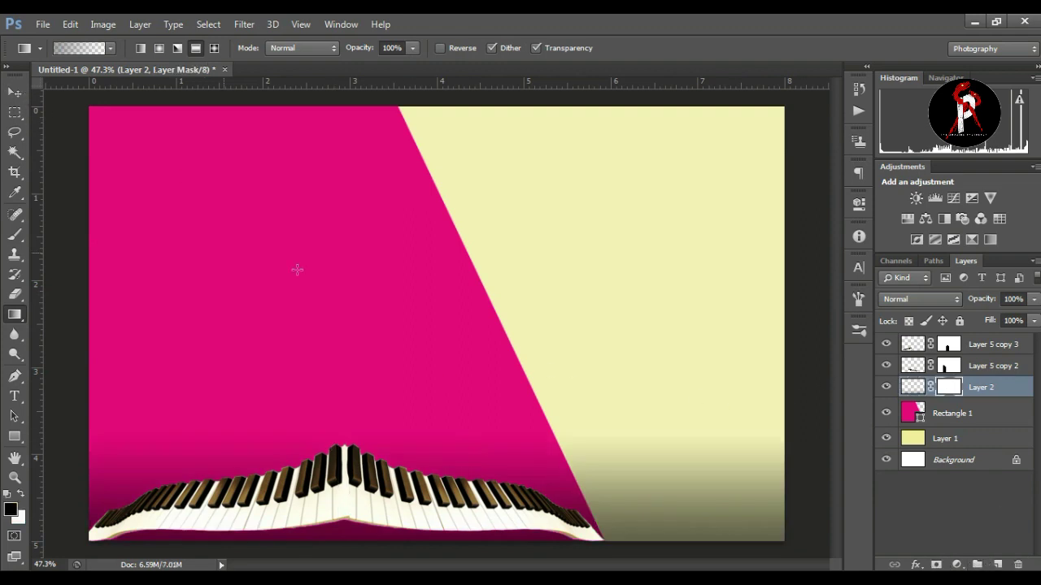
pyautogui.rightClick(13, 236)
pyautogui.click(81, 235)
pyautogui.moveTo(599, 425); pyautogui.dragTo(756, 529)
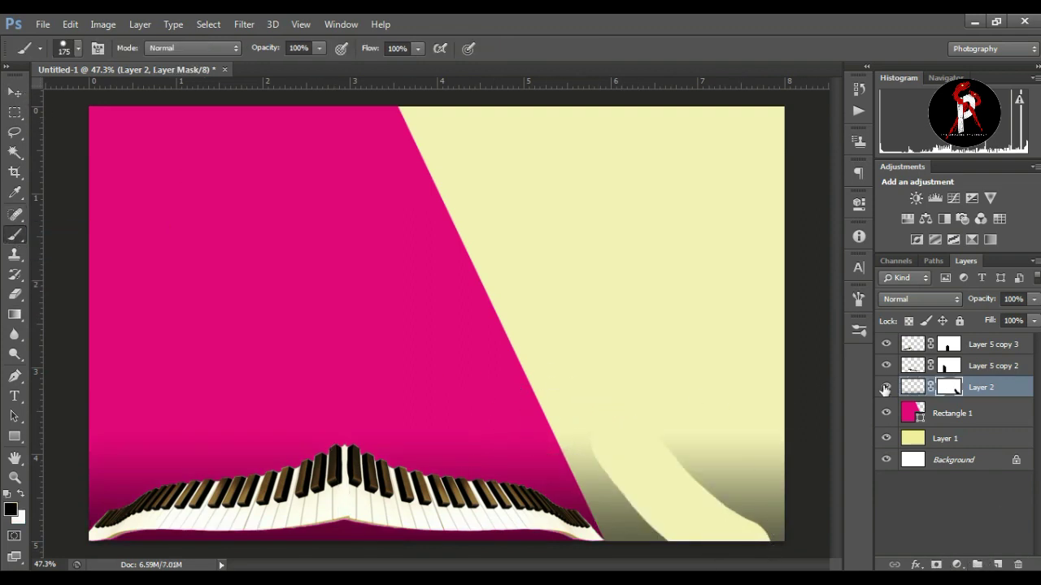
# Undo the stroke on the gradient mask and switch to the soft round 30 px brush
pyautogui.click(863, 301)
pyautogui.hotkey('ctrl', 'z')
pyautogui.click(689, 169)
pyautogui.click(813, 140)
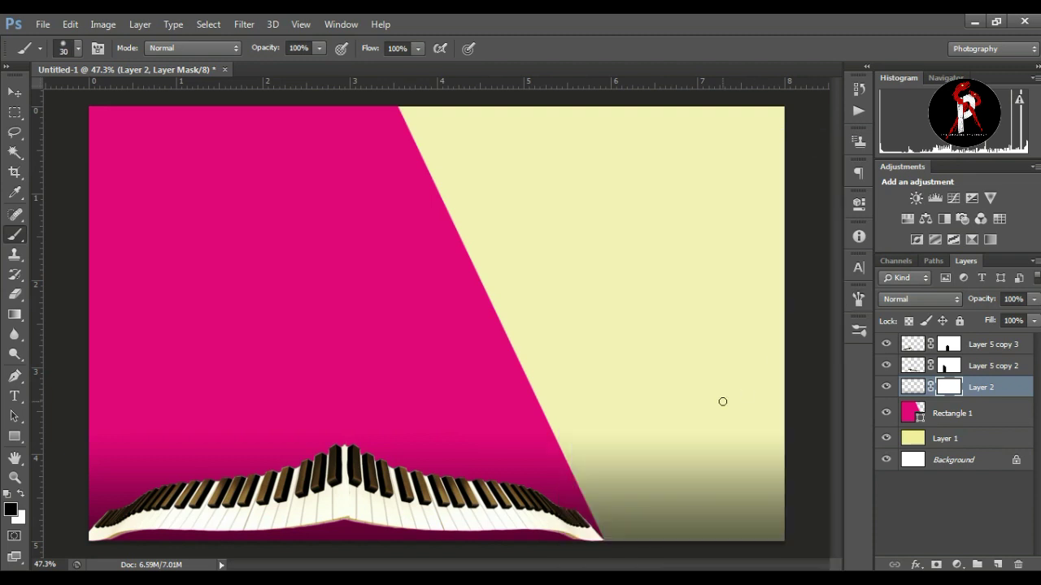
# Enlarge the soft brush and mask out the dark gradient over the yellow area, keeping a soft shadow beside the magenta edge
pyautogui.press(']')
pyautogui.moveTo(711, 420)
pyautogui.mouseDown()
pyautogui.moveTo(685, 414)
pyautogui.moveTo(692, 476)
pyautogui.moveTo(721, 464)
pyautogui.moveTo(691, 455)
pyautogui.mouseUp()
pyautogui.click(15, 92)
pyautogui.click(59, 144)
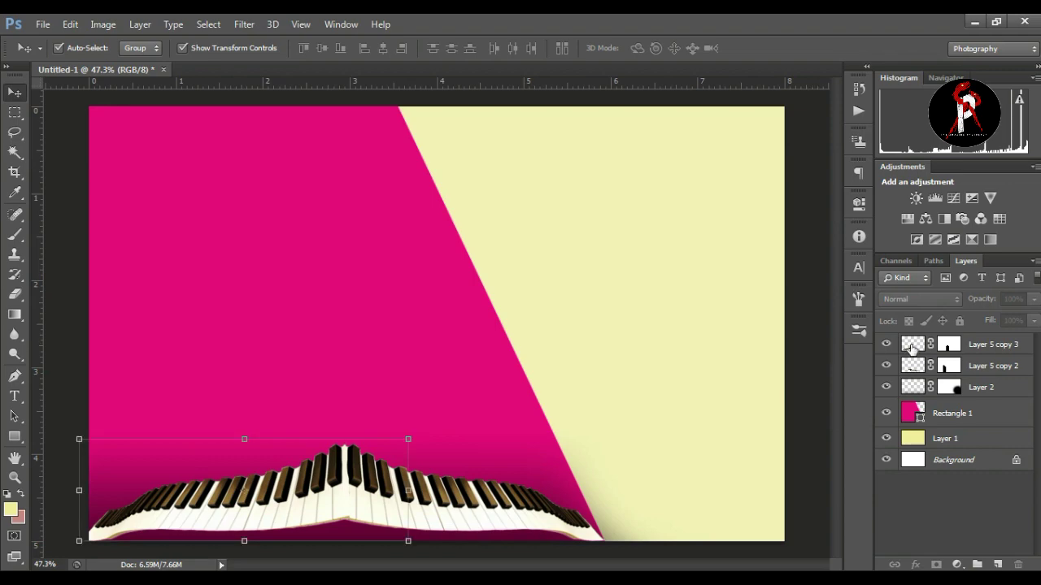
# Apply a Levels adjustment to the left piano keyboard half and another to the right half
pyautogui.click(912, 348)
pyautogui.click(102, 23)
pyautogui.moveTo(127, 60)
pyautogui.click(292, 77)
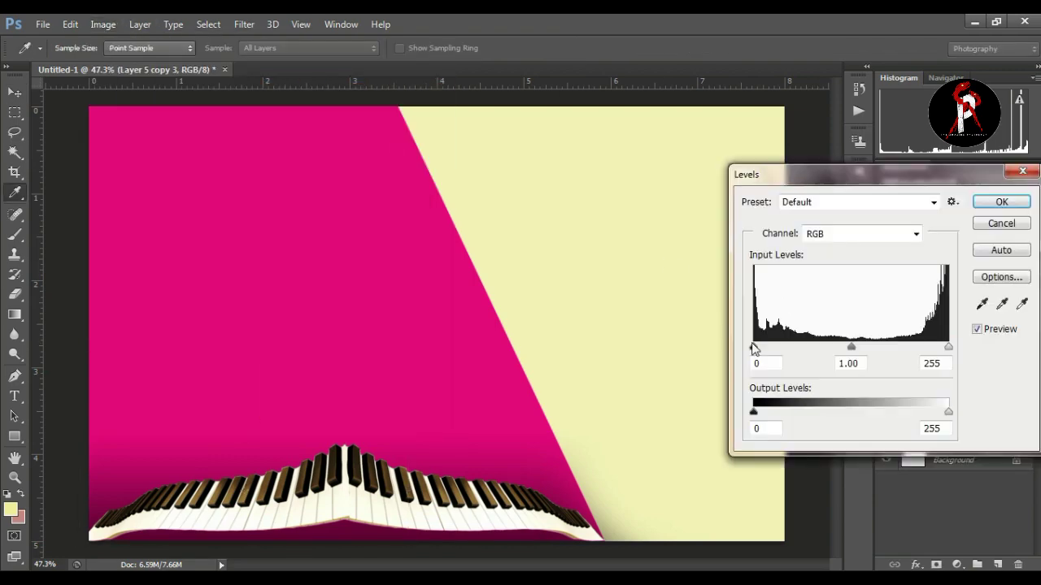
pyautogui.click(1001, 201)
pyautogui.click(915, 368)
pyautogui.click(103, 24)
pyautogui.moveTo(128, 60)
pyautogui.click(293, 77)
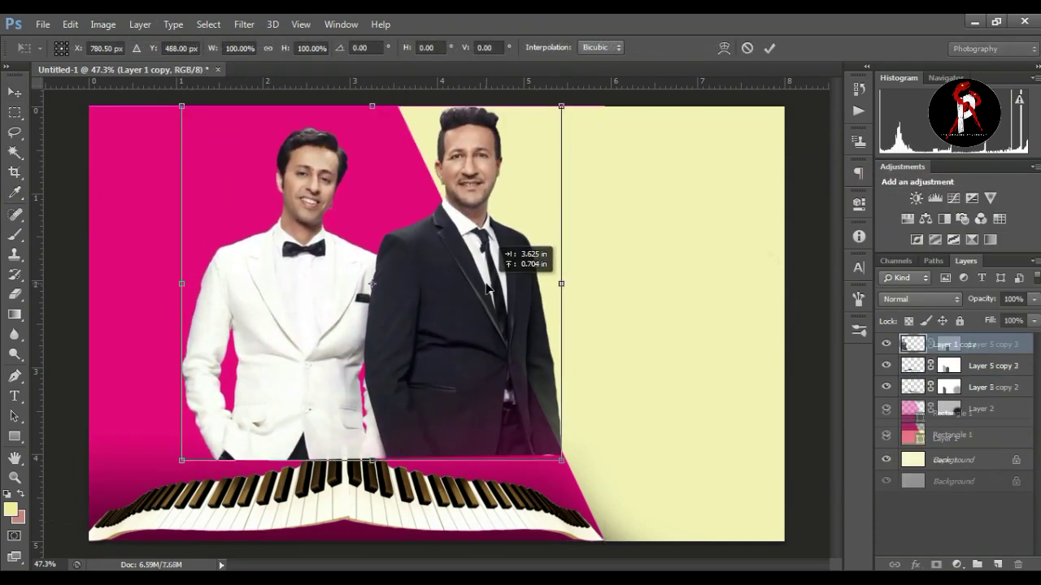
# Place the photo of the two suited men over the magenta area, send it behind the keyboard and scale it down slightly
pyautogui.moveTo(509, 279); pyautogui.dragTo(427, 322)
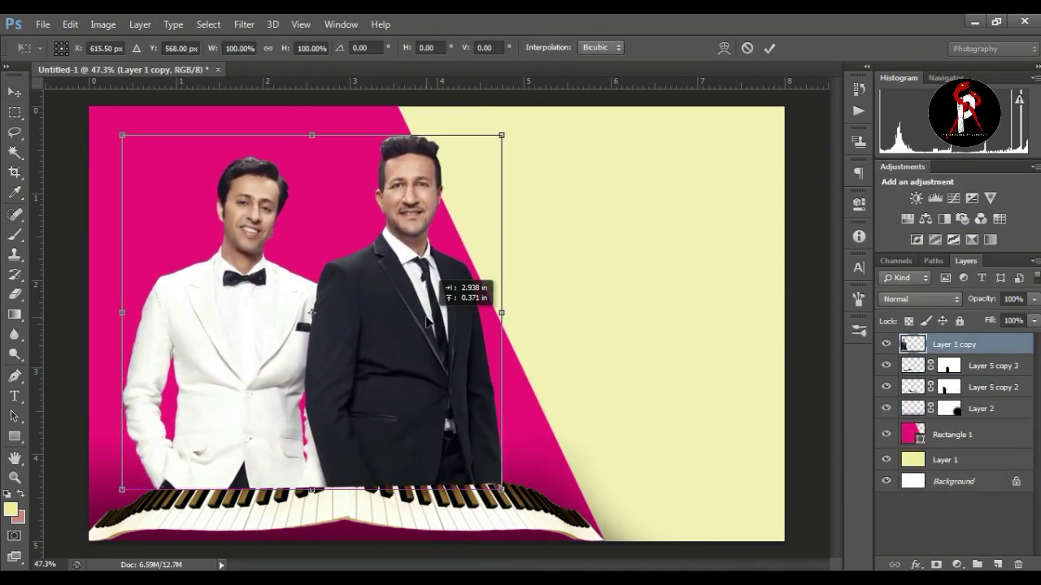
pyautogui.press('Return')
pyautogui.moveTo(954, 348); pyautogui.dragTo(962, 399)
pyautogui.moveTo(501, 135); pyautogui.dragTo(494, 160)
pyautogui.moveTo(402, 339)
pyautogui.mouseDown()
pyautogui.moveTo(387, 356)
pyautogui.moveTo(392, 331)
pyautogui.moveTo(392, 350)
pyautogui.mouseUp()
pyautogui.press('Return')
# Apply a Levels adjustment to the photo of the two men
pyautogui.click(981, 387)
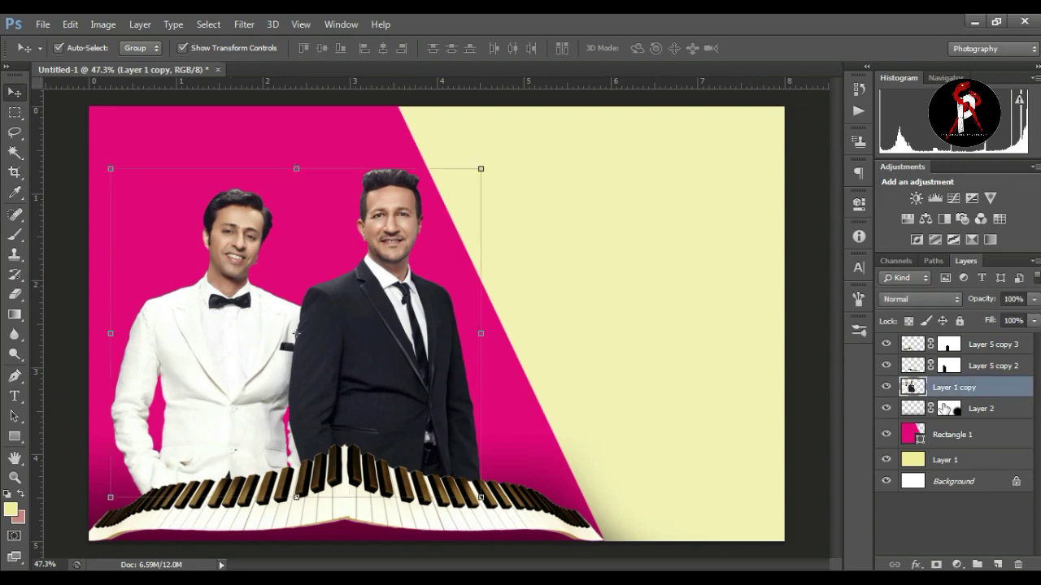
pyautogui.click(103, 25)
pyautogui.moveTo(131, 63)
pyautogui.click(291, 84)
pyautogui.moveTo(852, 351); pyautogui.dragTo(852, 351)
pyautogui.press('Return')
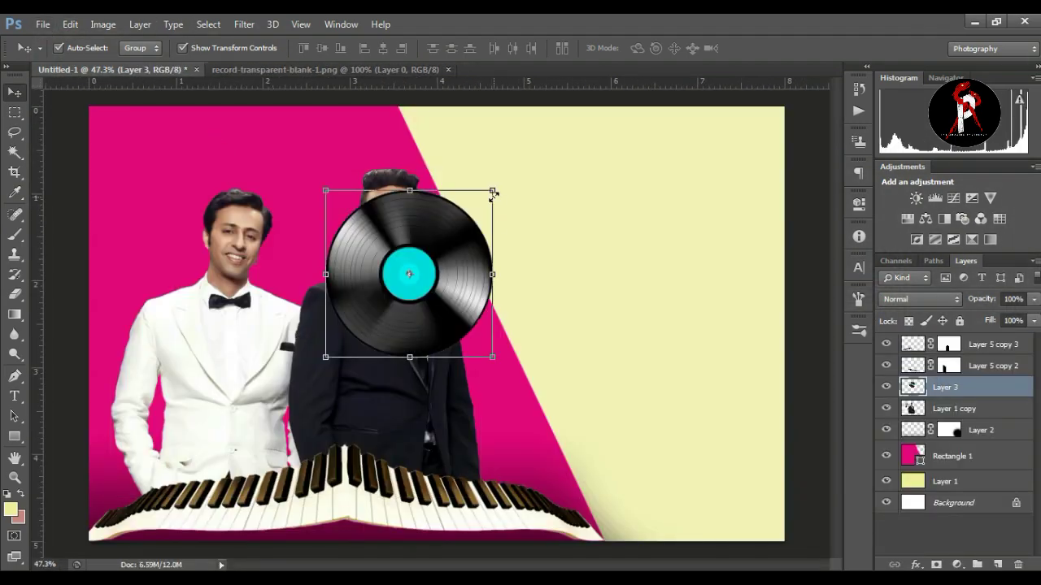
# Scale the vinyl record to about 93% width and 91% height and place it over the magenta shape's lower slanted edge
pyautogui.moveTo(326, 191); pyautogui.dragTo(355, 226)
pyautogui.moveTo(466, 290); pyautogui.dragTo(595, 394)
pyautogui.moveTo(621, 463); pyautogui.dragTo(636, 479)
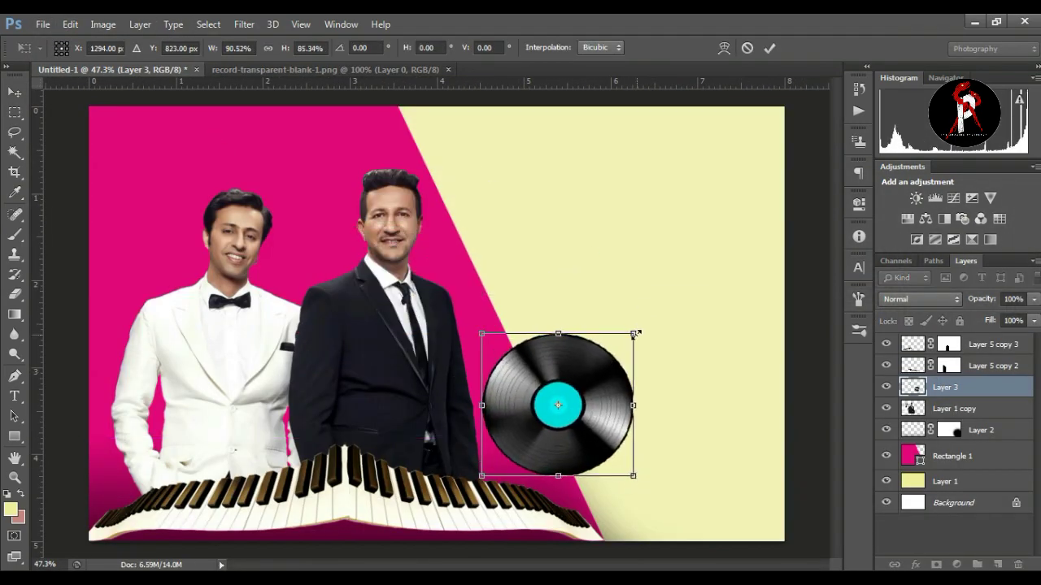
pyautogui.moveTo(635, 334); pyautogui.dragTo(641, 326)
pyautogui.moveTo(613, 414); pyautogui.dragTo(623, 424)
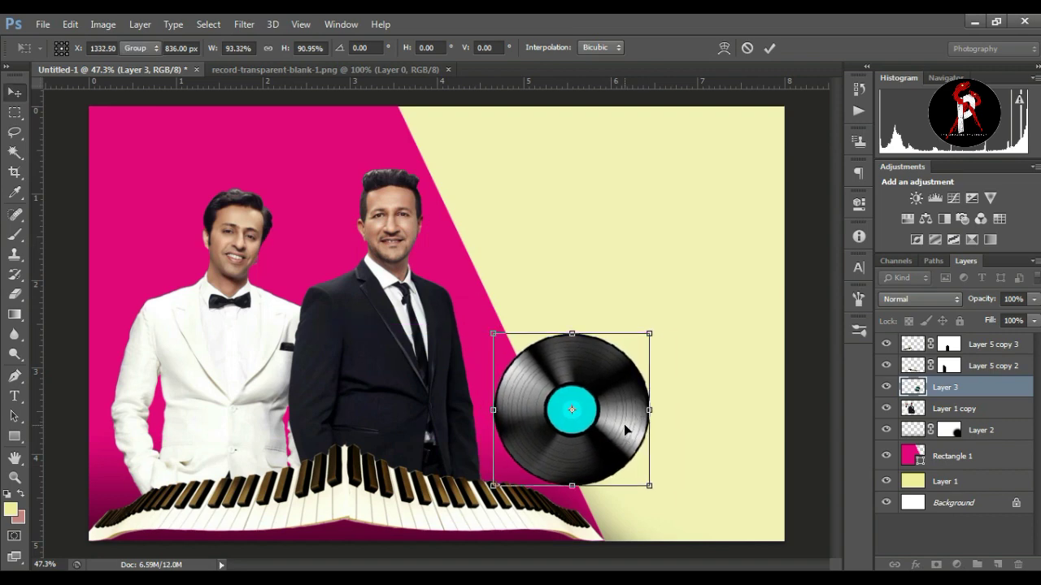
pyautogui.press('Return')
# Select the vinyl record's cyan centre label with the Magic Wand and shift its hue by +143 to magenta
pyautogui.click(15, 479)
pyautogui.moveTo(646, 469); pyautogui.dragTo(709, 399)
pyautogui.moveTo(568, 379); pyautogui.dragTo(650, 387)
pyautogui.click(15, 155)
pyautogui.click(376, 247)
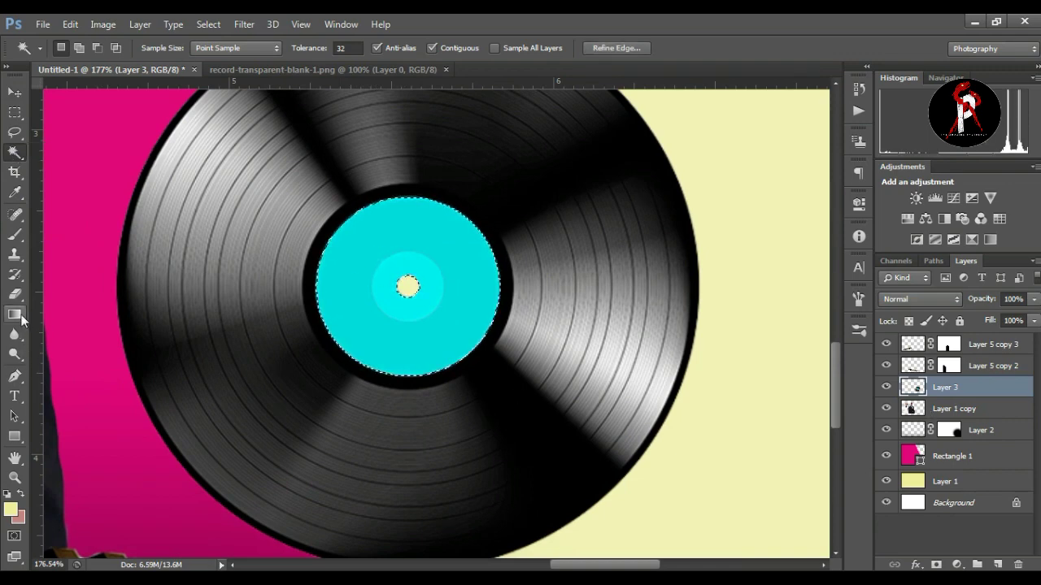
pyautogui.click(101, 24)
pyautogui.moveTo(139, 62)
pyautogui.click(346, 142)
pyautogui.moveTo(811, 231); pyautogui.dragTo(875, 231)
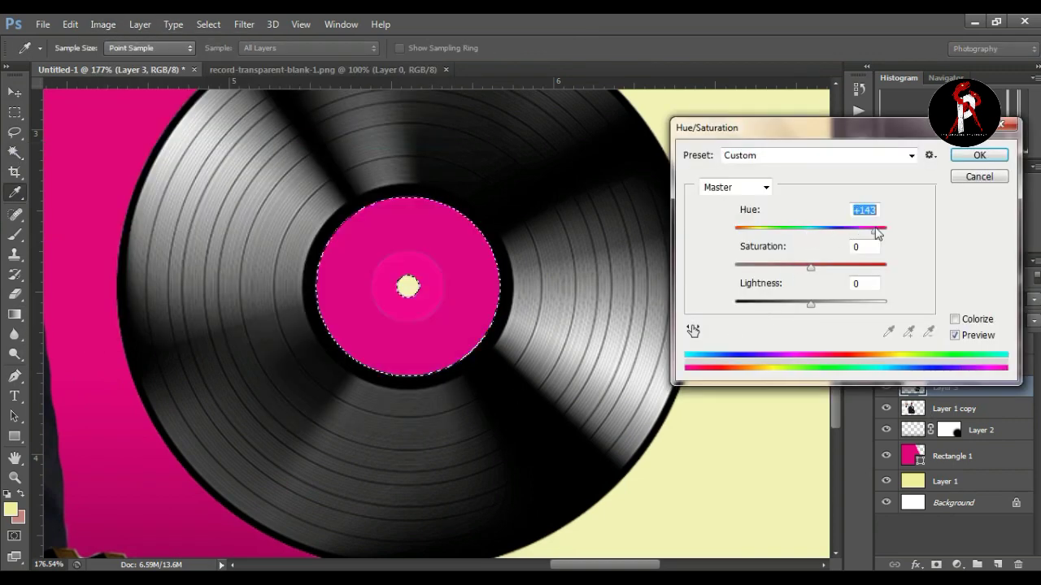
pyautogui.click(979, 155)
pyautogui.press('z')
pyautogui.hotkey('ctrl', '0')
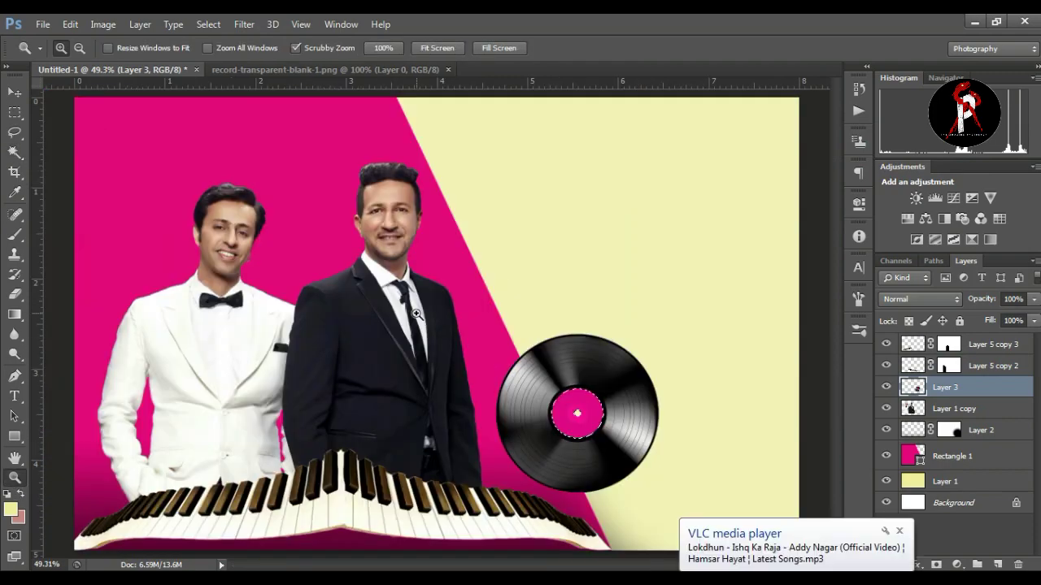
# Draw a beamed eighth-notes custom shape, about 144 by 182 px, on the yellow area above the record
pyautogui.moveTo(570, 309); pyautogui.dragTo(588, 282)
pyautogui.click(992, 344)
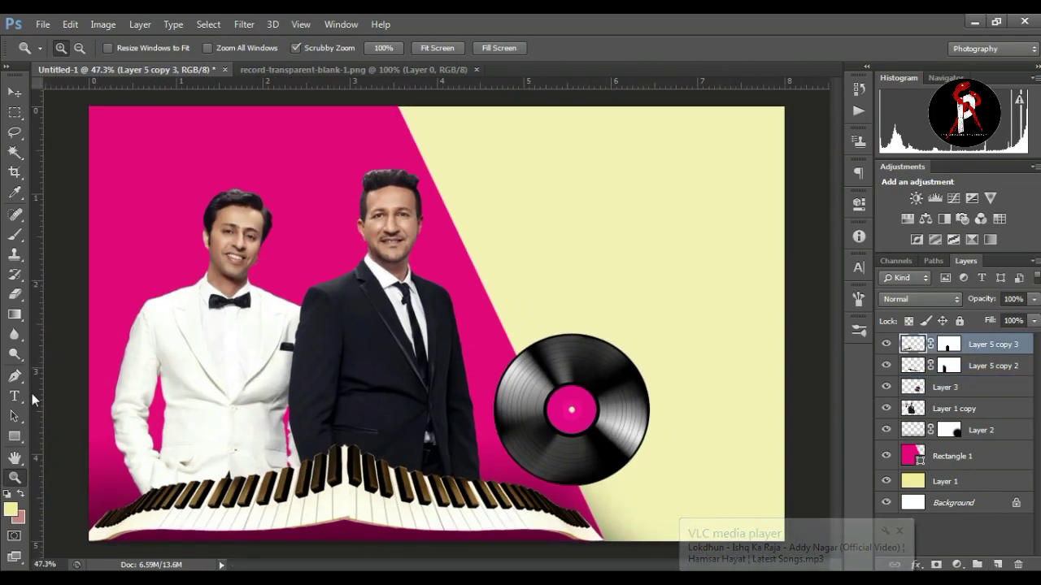
pyautogui.click(15, 436)
pyautogui.click(81, 511)
pyautogui.click(593, 48)
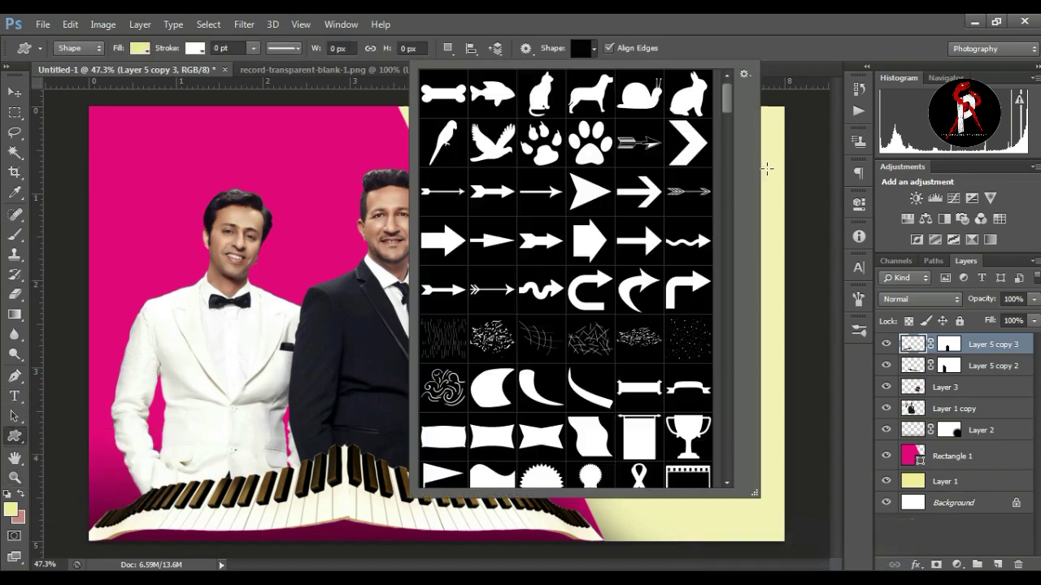
pyautogui.moveTo(726, 99); pyautogui.dragTo(727, 140)
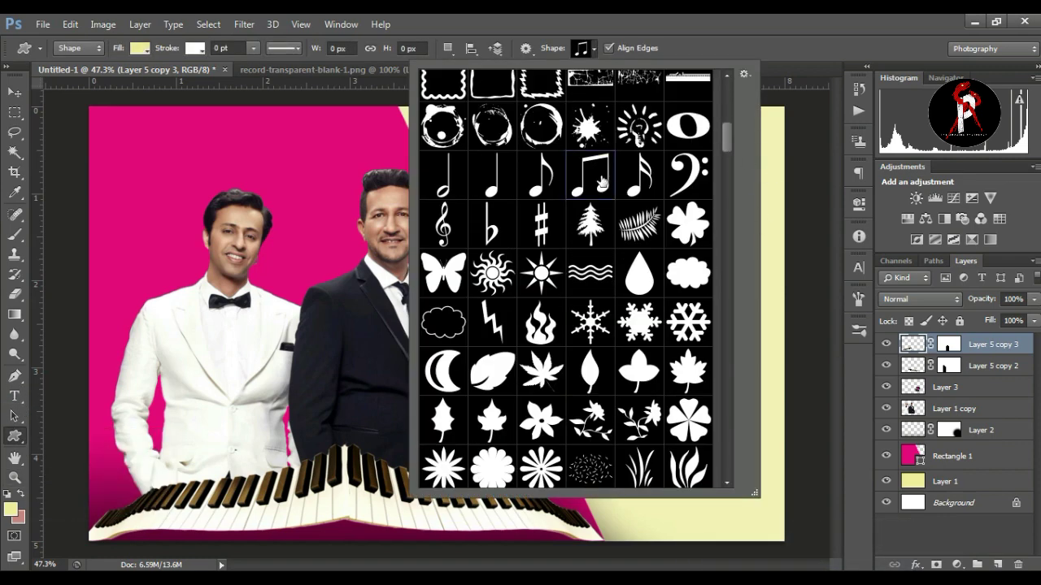
pyautogui.doubleClick(600, 178)
pyautogui.moveTo(601, 215); pyautogui.dragTo(655, 281)
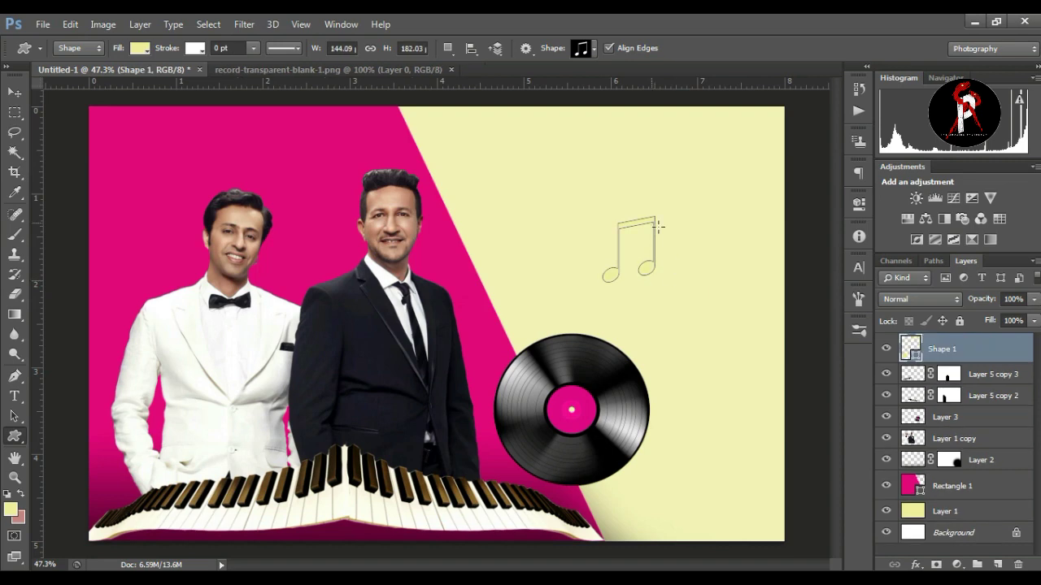
# Fill the beamed notes black, scale them to about 42% width and 52% height, rotate 35.58° and place them beside the record
pyautogui.click(141, 48)
pyautogui.click(681, 21)
pyautogui.click(141, 49)
pyautogui.click(596, 15)
pyautogui.click(13, 91)
pyautogui.moveTo(600, 215); pyautogui.dragTo(696, 433)
pyautogui.moveTo(733, 433); pyautogui.dragTo(736, 447)
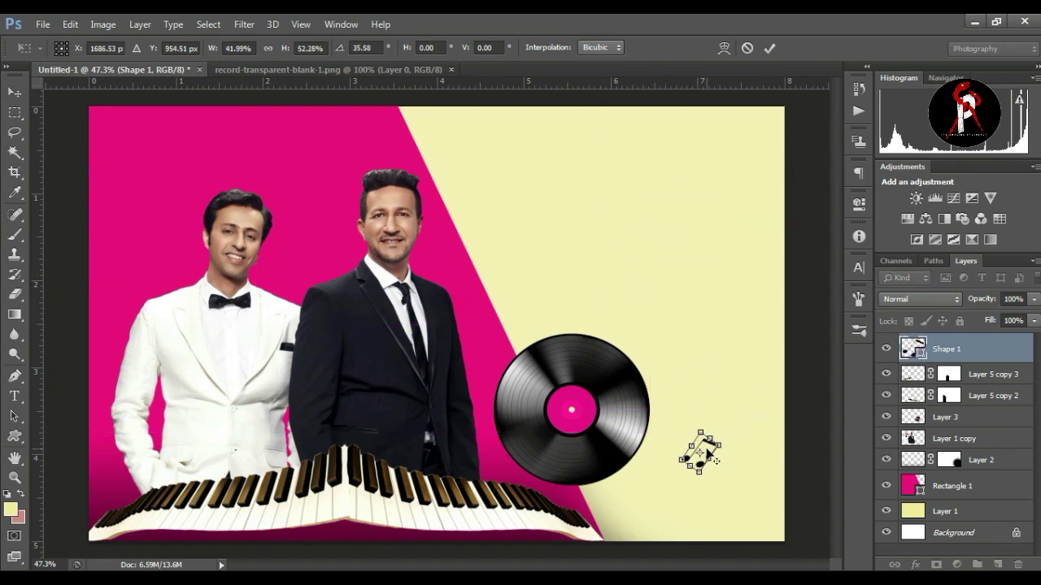
pyautogui.press('Return')
# Duplicate the beamed notes, offset the copy up and to the right, and scale it to about 69% width and 78% height
pyautogui.hotkey('ctrl', 'j')
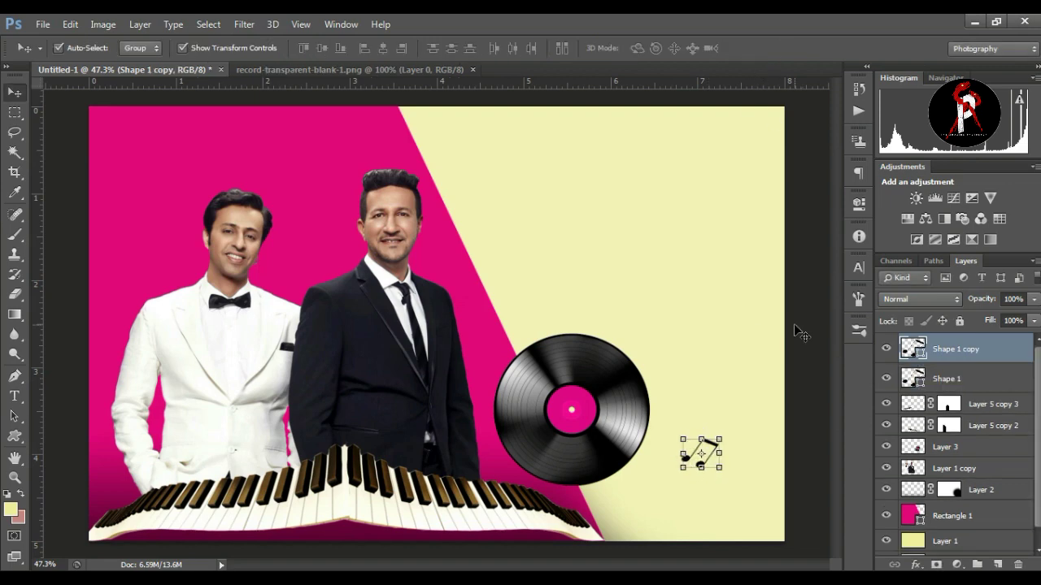
pyautogui.press('Up')
pyautogui.press('Up')
pyautogui.press('Up')
pyautogui.press('Up')
pyautogui.press('Up')
pyautogui.press('Up')
pyautogui.press('Up')
pyautogui.press('Up')
pyautogui.press('Up')
pyautogui.press('Up')
pyautogui.press('Up')
pyautogui.press('Up')
pyautogui.press('Up')
pyautogui.press('Up')
pyautogui.press('Up')
pyautogui.press('Up')
pyautogui.press('Up')
pyautogui.press('Up')
pyautogui.press('Right')
pyautogui.press('Right')
pyautogui.press('Right')
pyautogui.press('Right')
pyautogui.press('Right')
pyautogui.press('Right')
pyautogui.press('Right')
pyautogui.press('Right')
pyautogui.moveTo(699, 432); pyautogui.dragTo(737, 440)
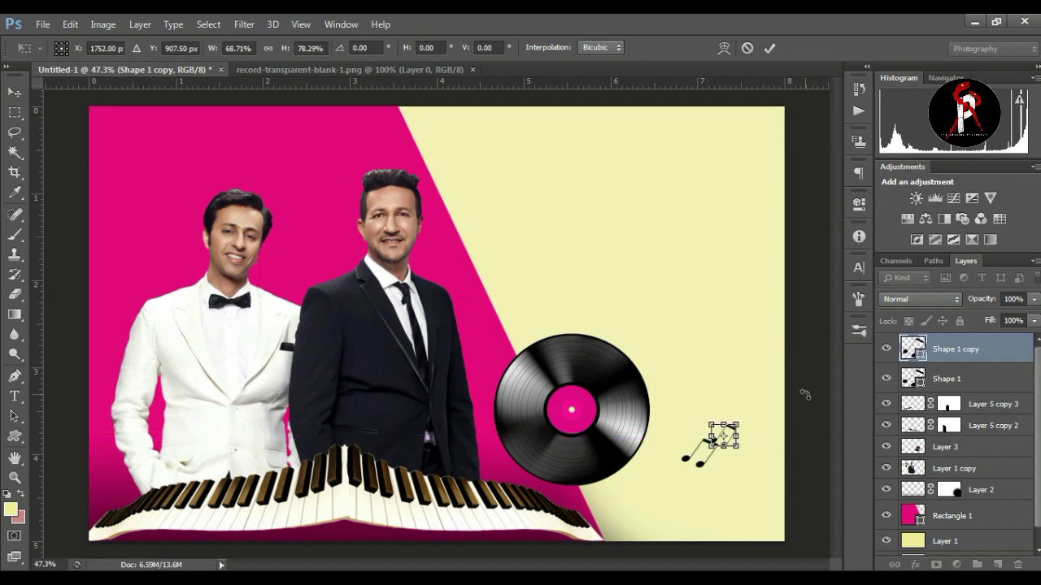
pyautogui.click(768, 50)
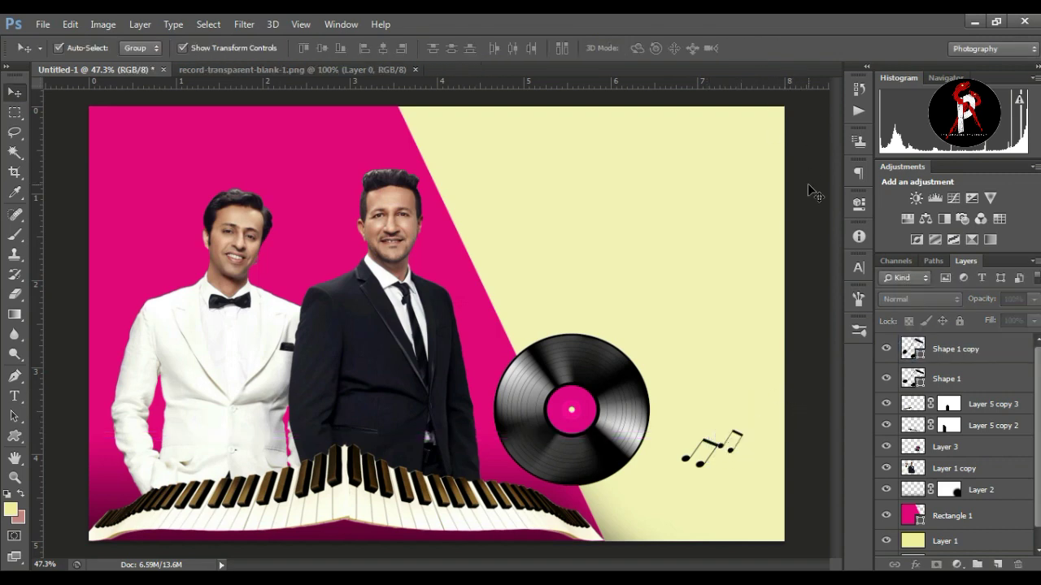
# Reposition the two beamed-note shapes so they sit slightly farther apart beside the record
pyautogui.hotkey('ctrl', 't')
pyautogui.click(770, 48)
pyautogui.click(688, 461)
pyautogui.click(812, 427)
pyautogui.click(733, 434)
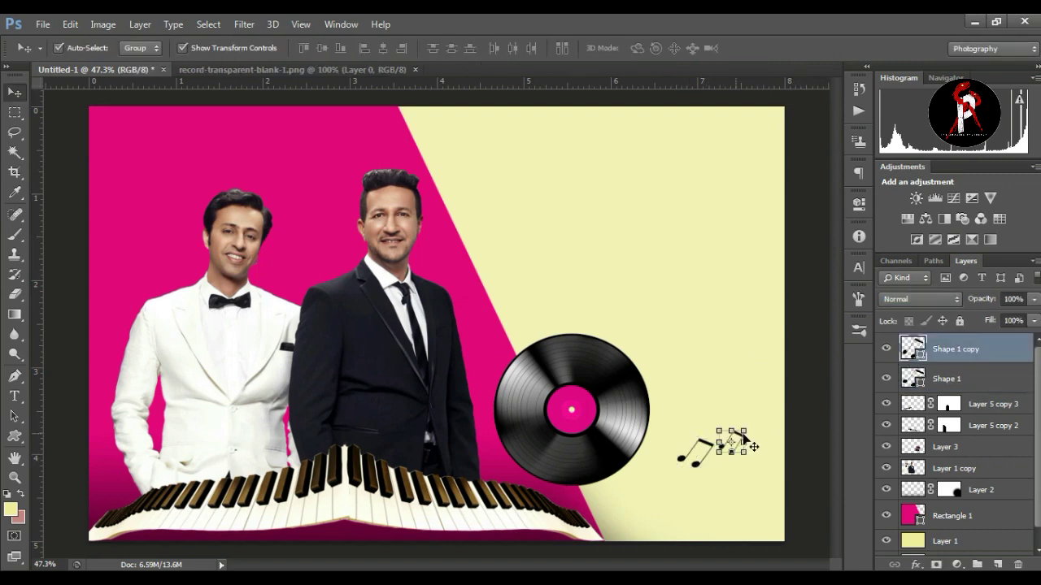
pyautogui.click(694, 460)
pyautogui.click(722, 446)
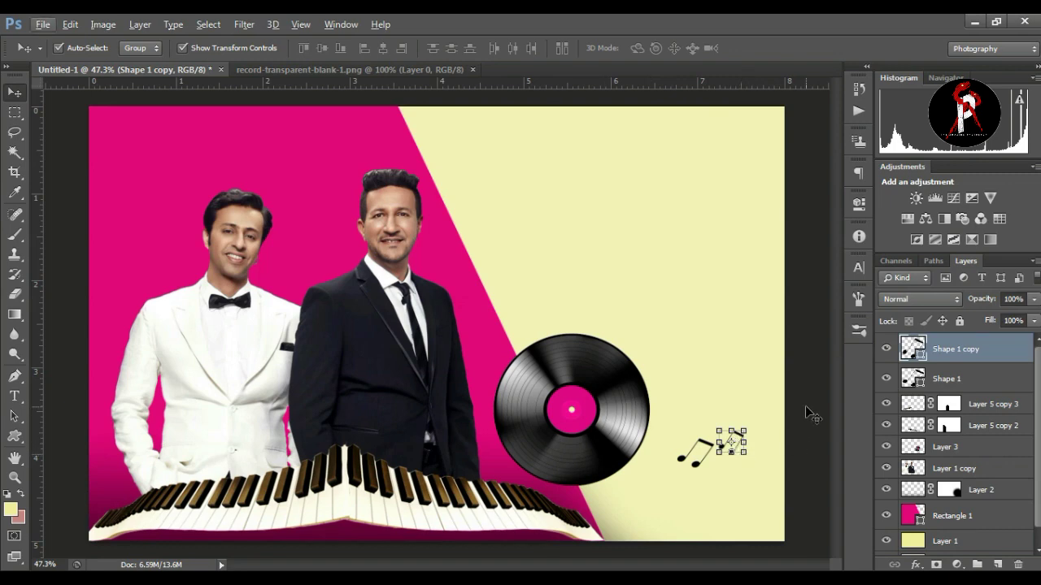
# Duplicate the smaller beamed notes and nudge the copy to the right and slightly up
pyautogui.hotkey('ctrl', 'j')
pyautogui.press('Right')
pyautogui.press('Right')
pyautogui.press('Right')
pyautogui.press('Right')
pyautogui.press('Right')
pyautogui.press('Right')
pyautogui.press('Right')
pyautogui.press('Right')
pyautogui.press('Right')
pyautogui.press('Right')
pyautogui.press('Right')
pyautogui.press('Right')
pyautogui.press('Right')
pyautogui.press('Right')
pyautogui.press('Right')
pyautogui.press('Right')
pyautogui.press('Right')
pyautogui.press('Right')
pyautogui.press('Right')
pyautogui.press('Right')
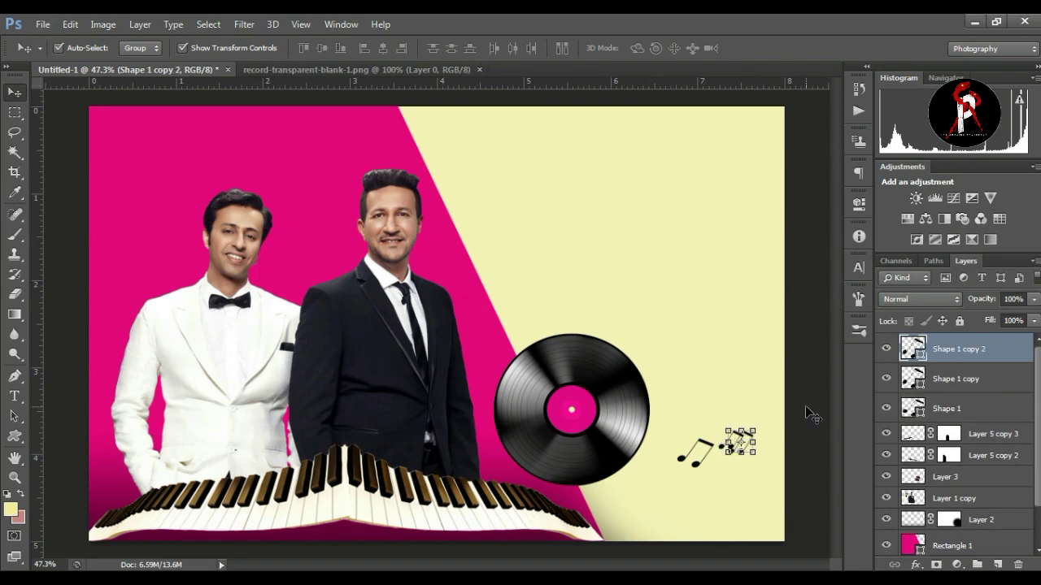
pyautogui.press('Up')
pyautogui.press('Up')
pyautogui.press('Up')
pyautogui.press('Up')
pyautogui.press('Up')
pyautogui.press('Up')
pyautogui.press('Up')
pyautogui.press('Up')
pyautogui.press('Up')
pyautogui.press('Up')
pyautogui.click(803, 406)
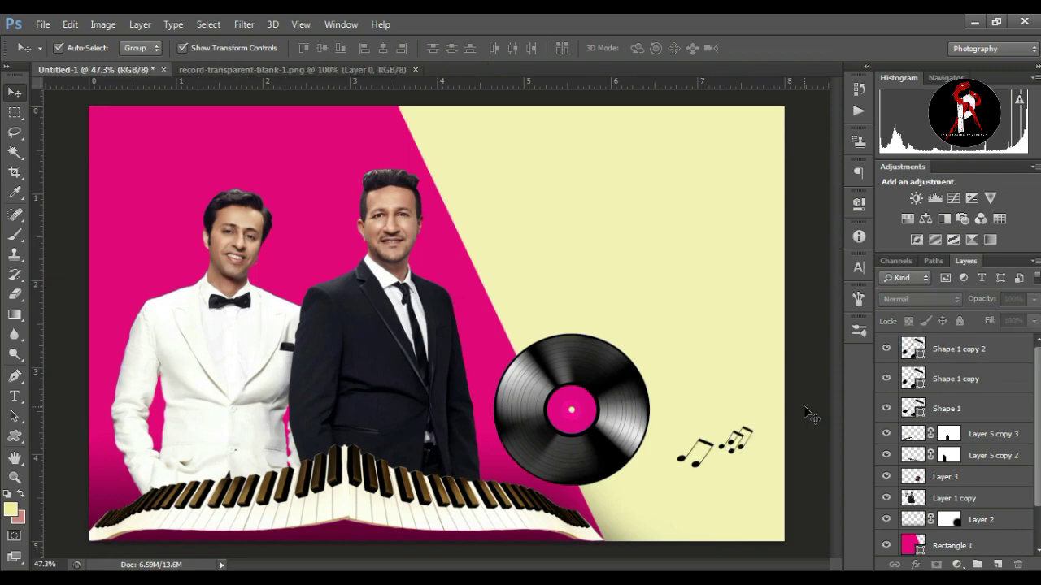
# Draw a sixteenth-note custom shape, about 94 by 250 px, on the magenta area beside the head of the man in white
pyautogui.click(14, 436)
pyautogui.click(73, 492)
pyautogui.rightClick(14, 436)
pyautogui.click(87, 504)
pyautogui.click(593, 49)
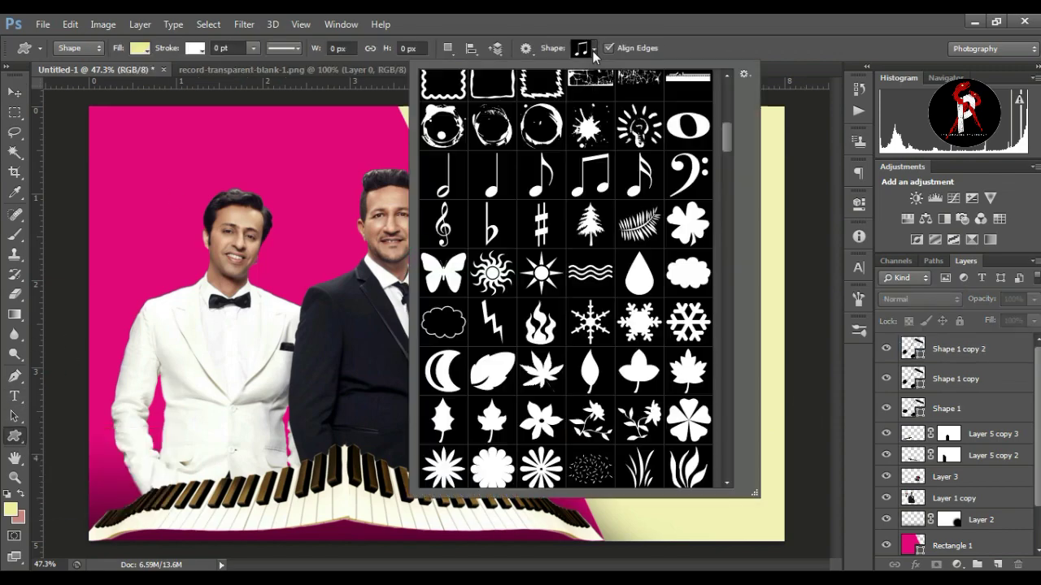
pyautogui.moveTo(728, 134); pyautogui.dragTo(731, 315)
pyautogui.click(589, 282)
pyautogui.click(695, 16)
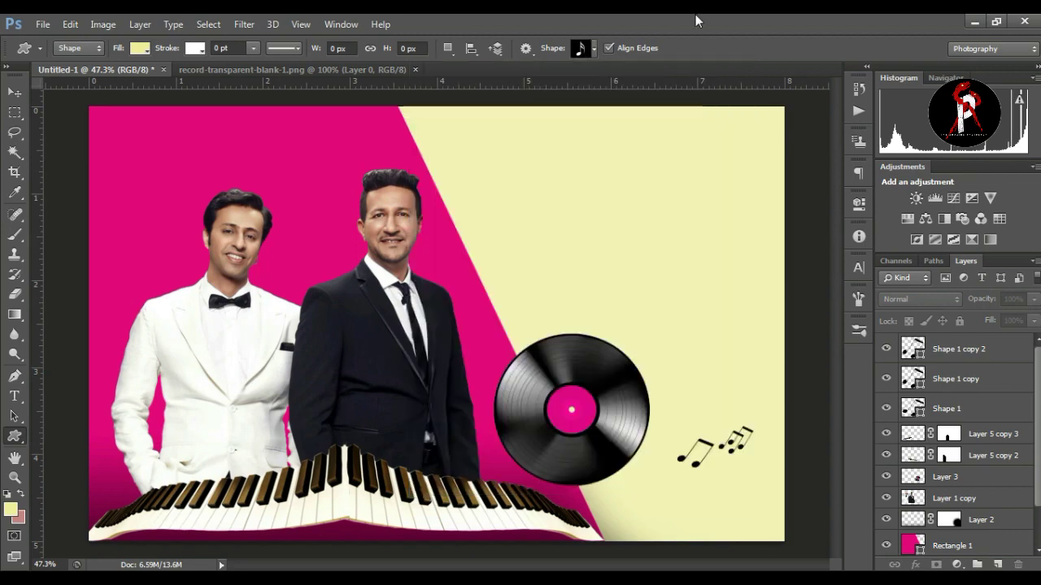
pyautogui.moveTo(152, 166); pyautogui.dragTo(117, 257)
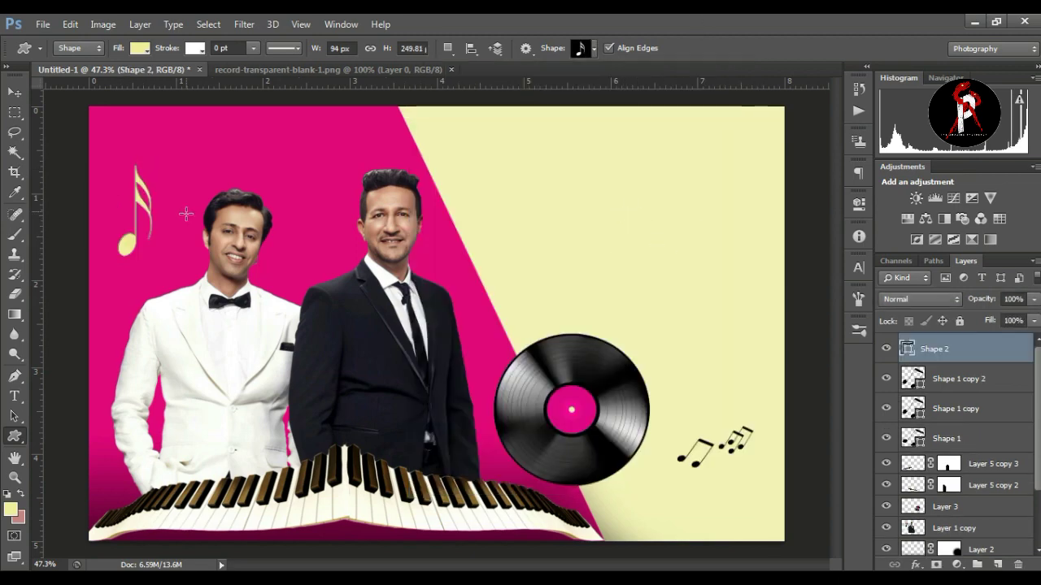
# Fill the sixteenth note white, shrink it and tilt it clockwise beside the man in white
pyautogui.click(142, 48)
pyautogui.click(209, 139)
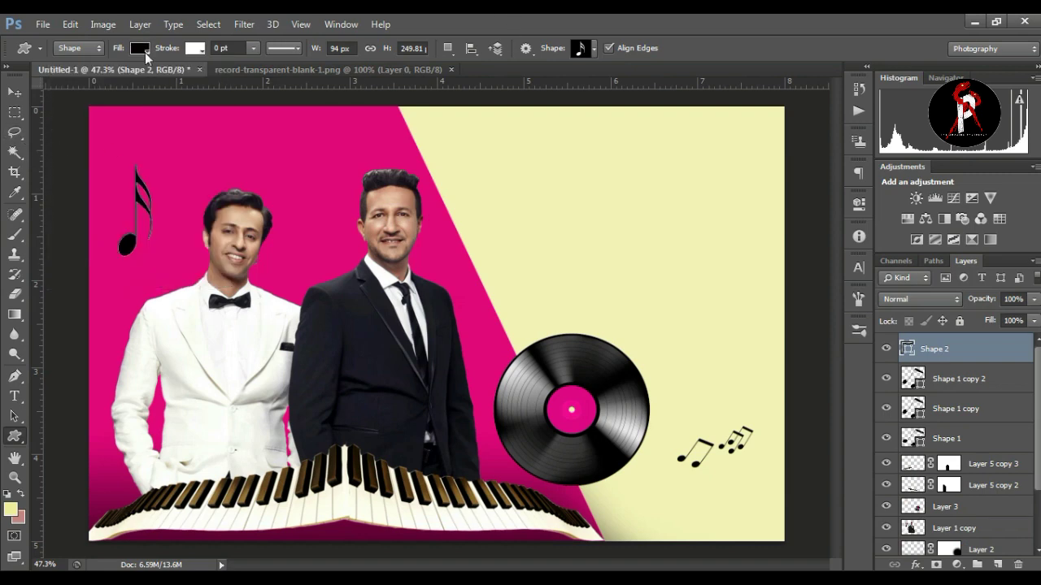
pyautogui.click(143, 48)
pyautogui.click(451, 15)
pyautogui.click(14, 92)
pyautogui.moveTo(153, 165); pyautogui.dragTo(187, 196)
pyautogui.moveTo(144, 261); pyautogui.dragTo(139, 225)
pyautogui.press('Return')
pyautogui.click(65, 263)
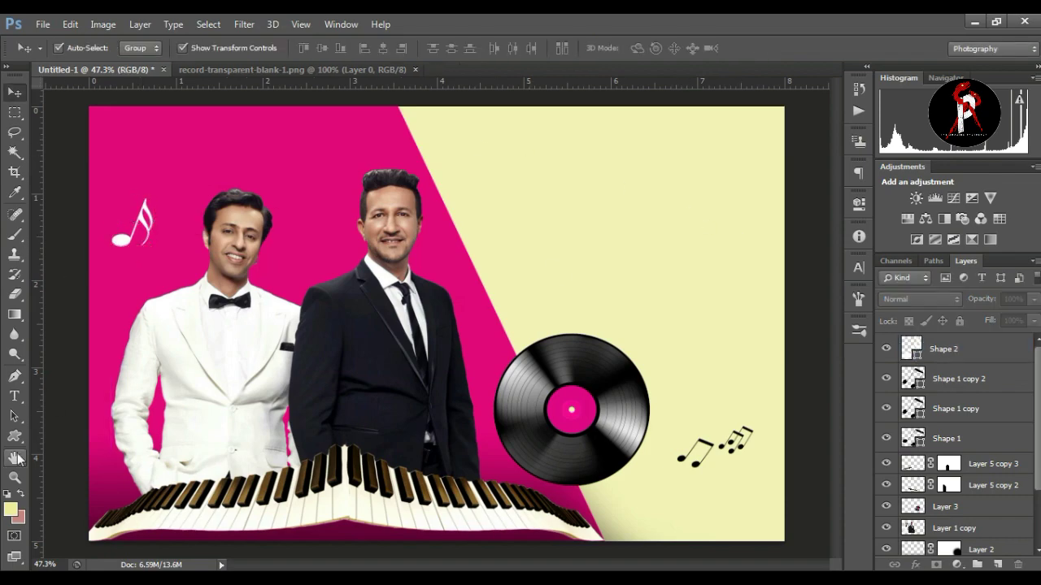
# Draw a single eighth-note custom shape, about 113 by 216 px, on the yellow area above the record
pyautogui.click(14, 436)
pyautogui.click(582, 48)
pyautogui.moveTo(729, 330); pyautogui.dragTo(716, 265)
pyautogui.moveTo(716, 253); pyautogui.dragTo(720, 140)
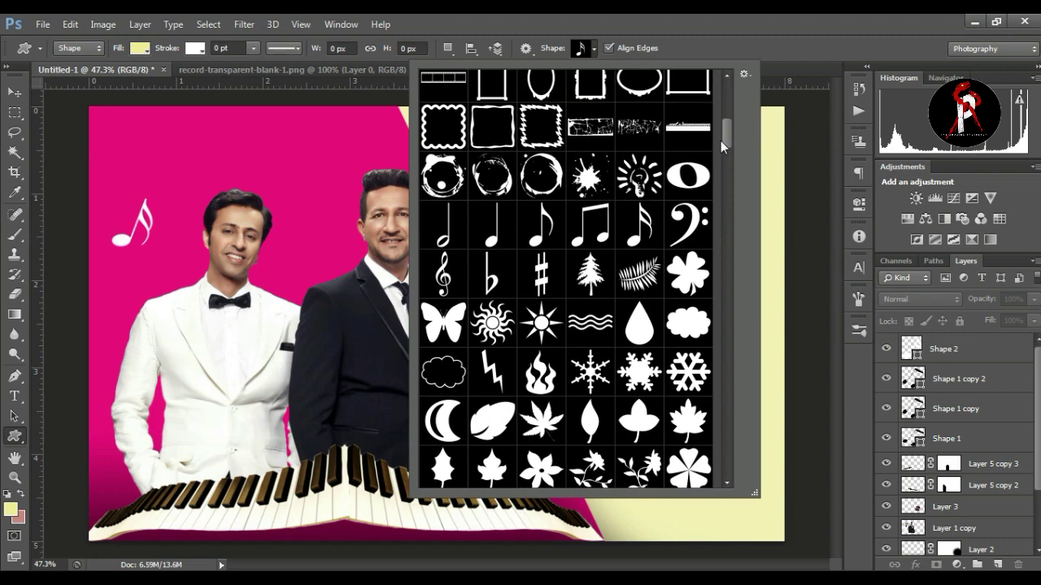
pyautogui.doubleClick(548, 218)
pyautogui.moveTo(619, 266); pyautogui.dragTo(663, 284)
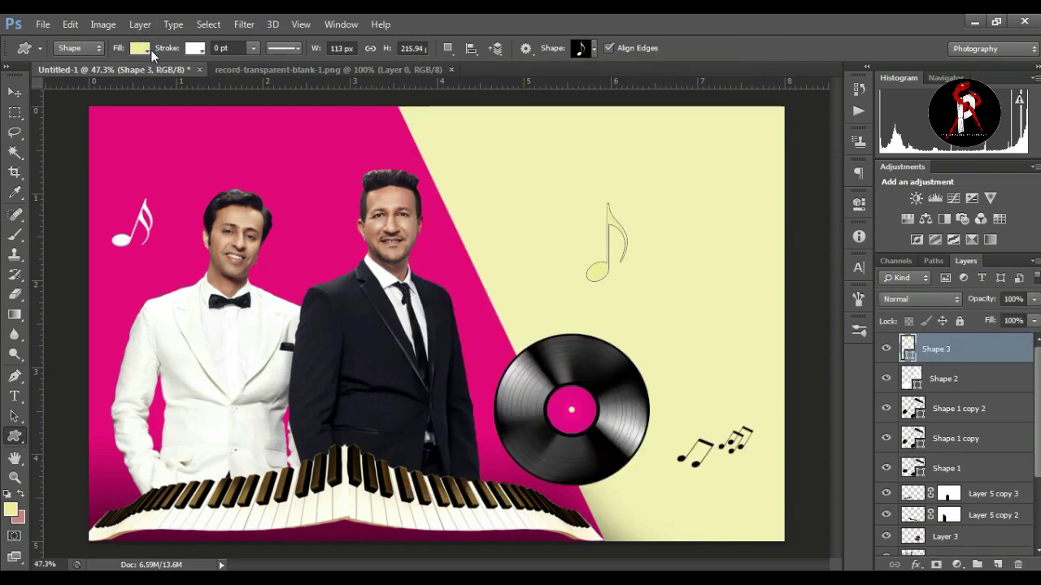
# Fill the eighth note black, scale it to about 72% width and 55% height, rotate it -16.45° and shift it slightly right
pyautogui.click(141, 49)
pyautogui.click(200, 143)
pyautogui.press('v')
pyautogui.moveTo(581, 279); pyautogui.dragTo(602, 248)
pyautogui.moveTo(643, 204); pyautogui.dragTo(638, 199)
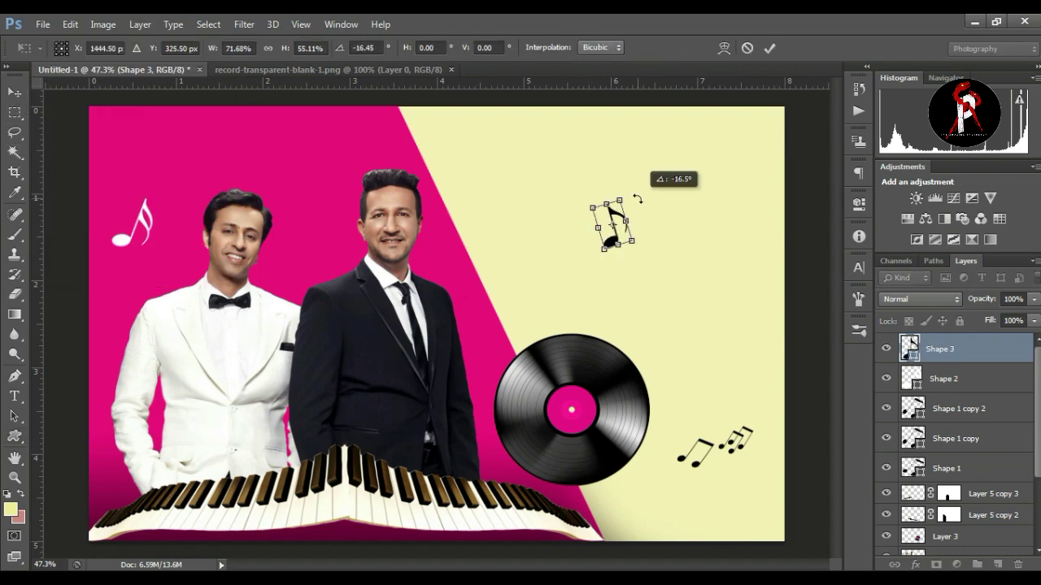
pyautogui.moveTo(625, 238); pyautogui.dragTo(637, 245)
pyautogui.click(769, 49)
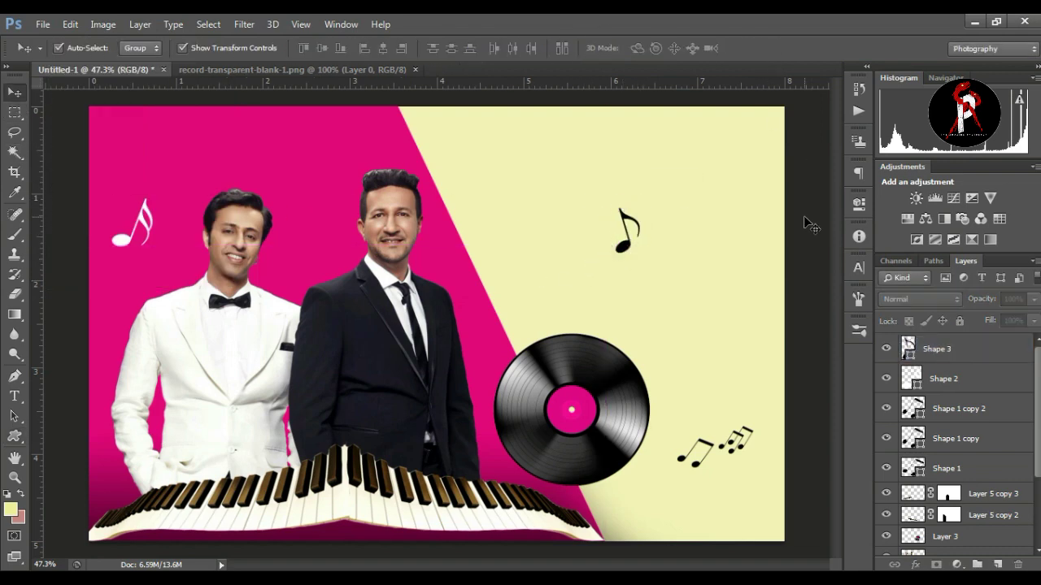
# Add a smaller copy of the black eighth note just below and to the right of it
pyautogui.click(631, 251)
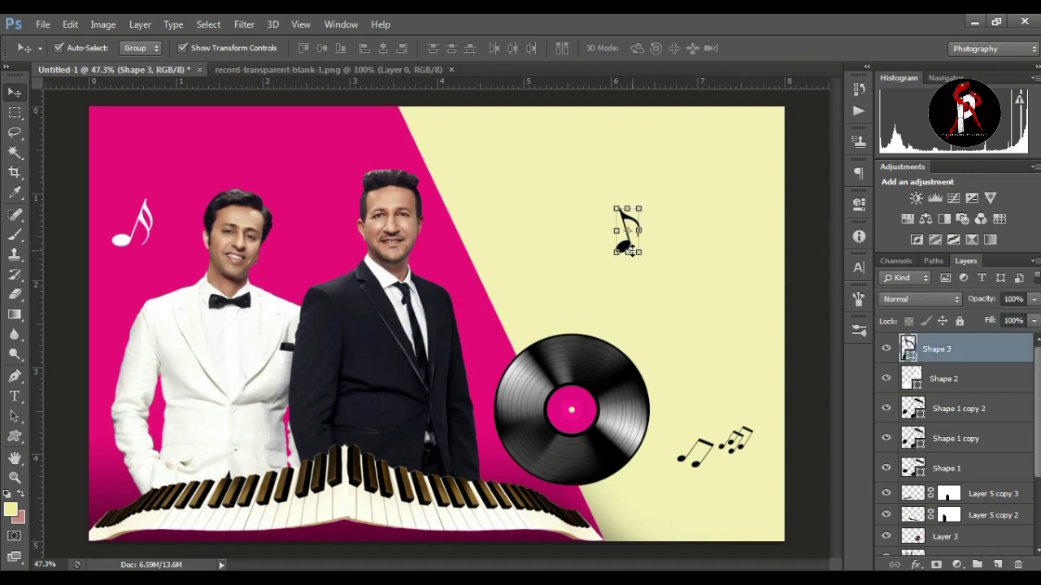
pyautogui.moveTo(630, 245); pyautogui.dragTo(661, 252)
pyautogui.click(769, 47)
# Duplicate the white sixteenth note above the man in white and scale the copy to about 72% width and 50% height
pyautogui.click(130, 239)
pyautogui.hotkey('ctrl', 't')
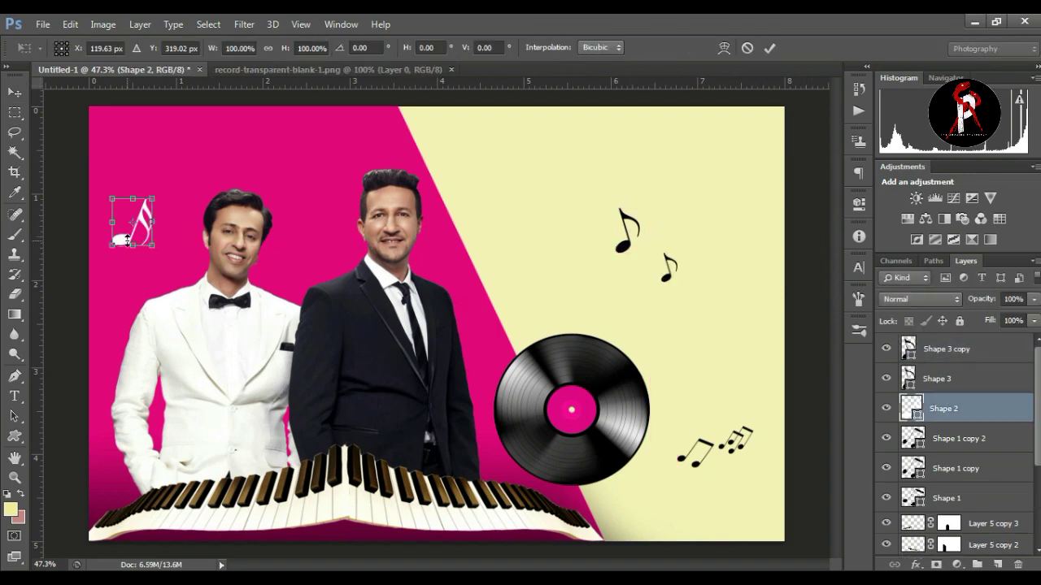
pyautogui.click(746, 48)
pyautogui.moveTo(129, 242); pyautogui.dragTo(197, 181)
pyautogui.hotkey('ctrl', 't')
pyautogui.moveTo(221, 136); pyautogui.dragTo(213, 159)
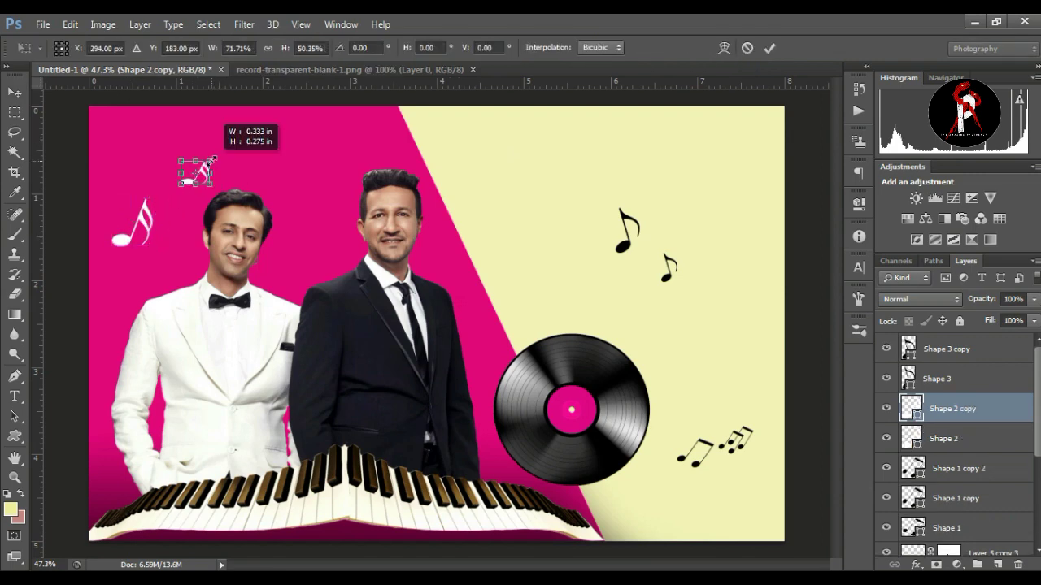
pyautogui.click(769, 47)
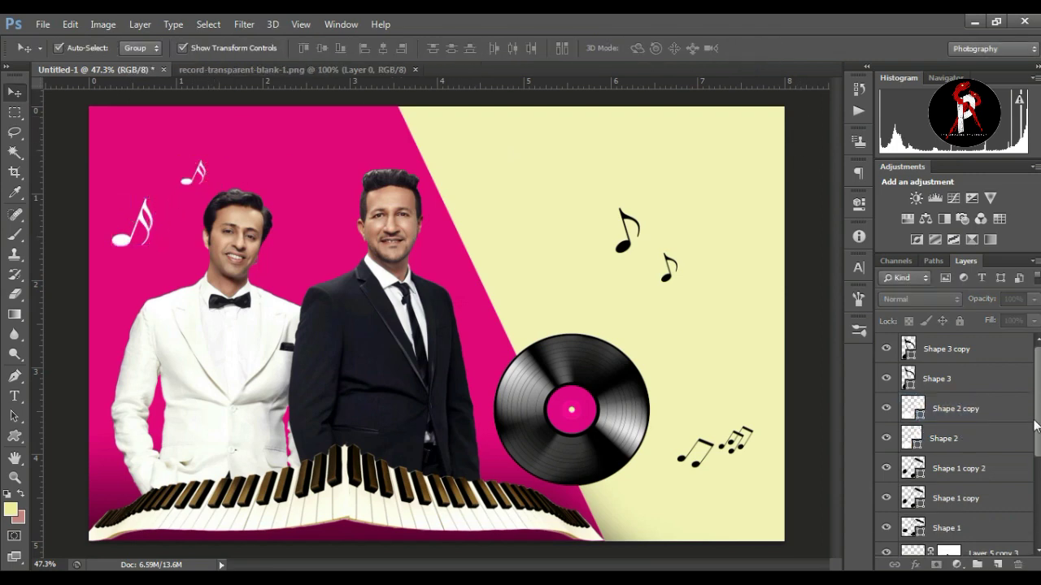
# Bring the teal light-ray image into the poster, rotate it -36.42° and move it over the upper-left magenta area
pyautogui.moveTo(1035, 427); pyautogui.dragTo(1034, 492)
pyautogui.moveTo(343, 181); pyautogui.dragTo(418, 270)
pyautogui.click(546, 181)
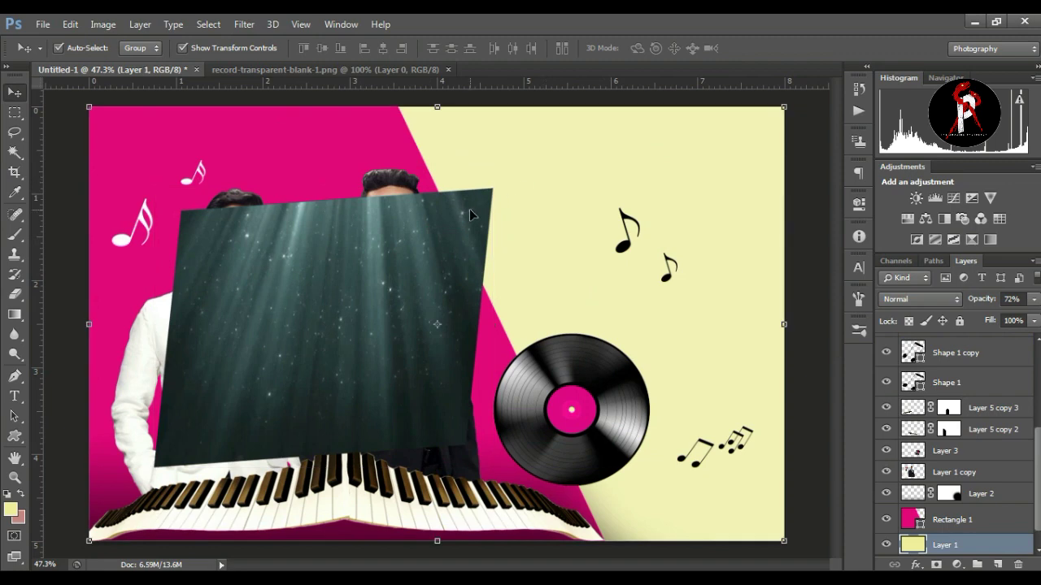
pyautogui.click(469, 214)
pyautogui.hotkey('ctrl', 't')
pyautogui.moveTo(509, 174); pyautogui.dragTo(381, 140)
pyautogui.moveTo(374, 309); pyautogui.dragTo(210, 170)
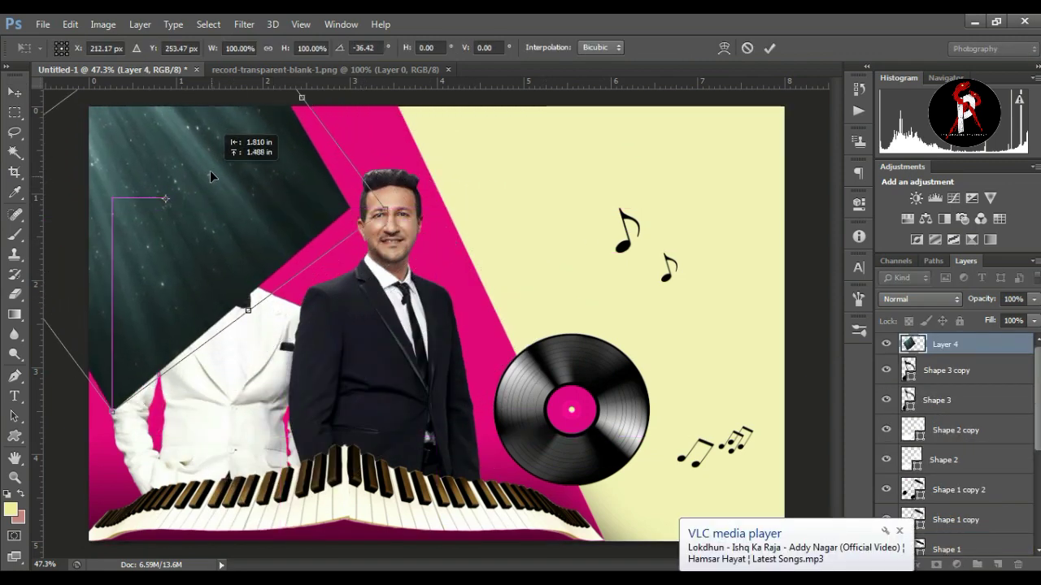
# Scale the light-ray image to about 185% width and 290% height so that it covers the whole magenta shape
pyautogui.moveTo(388, 211); pyautogui.dragTo(752, 510)
pyautogui.moveTo(144, 456); pyautogui.dragTo(8, 553)
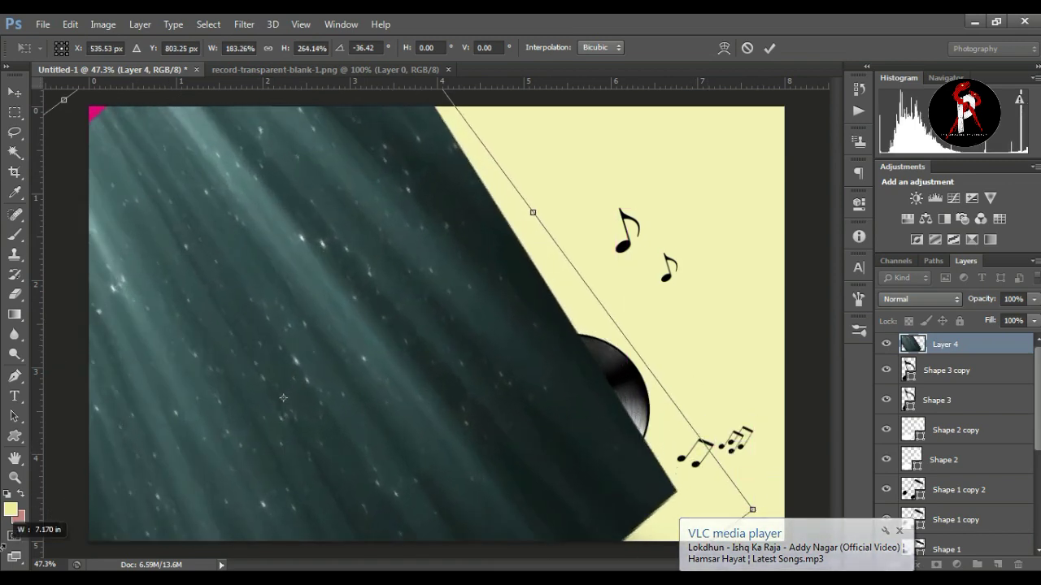
pyautogui.moveTo(230, 274); pyautogui.dragTo(214, 243)
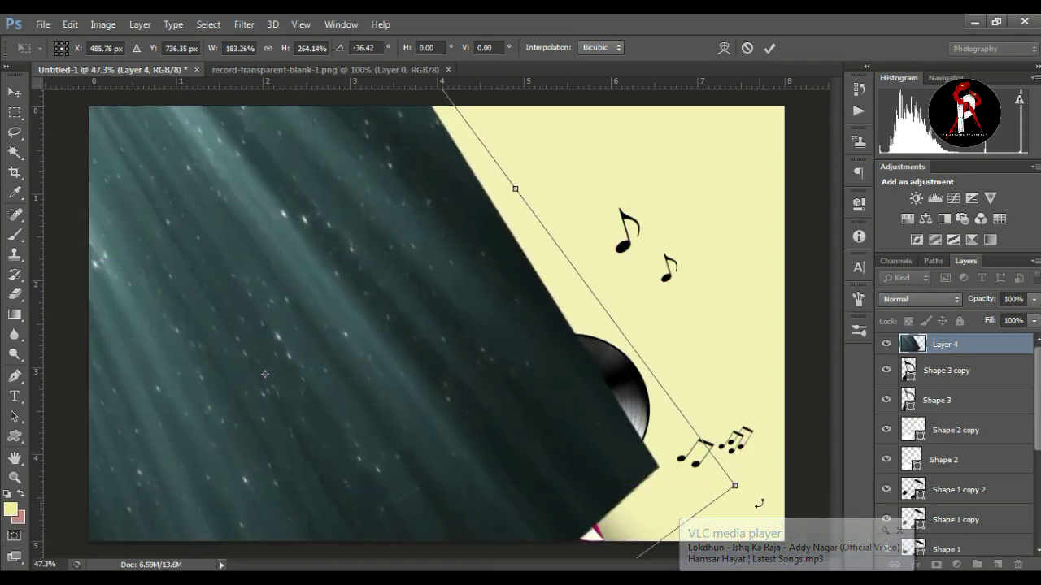
pyautogui.moveTo(738, 484); pyautogui.dragTo(784, 537)
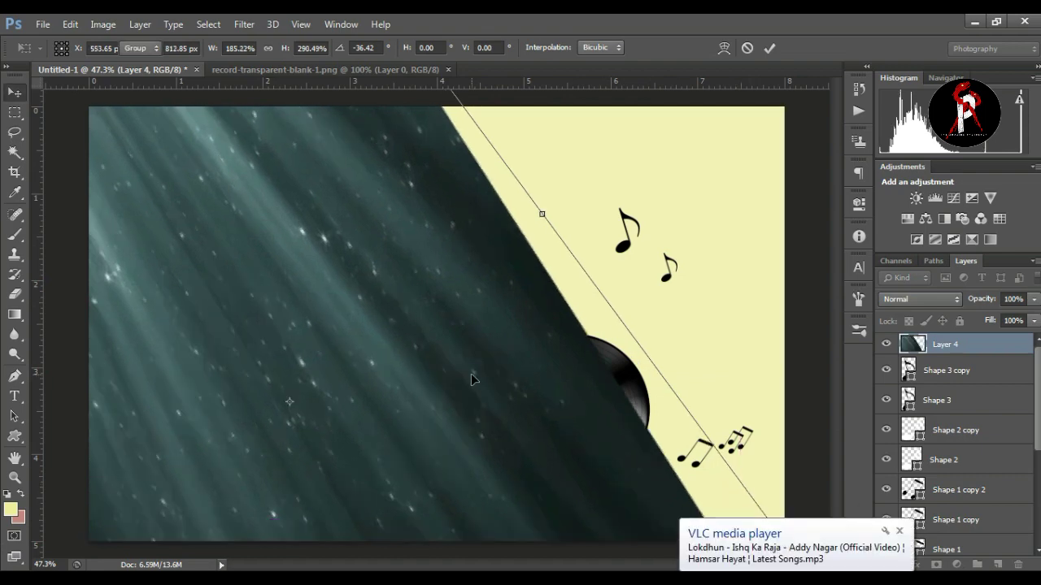
pyautogui.press('Return')
# Move the light-ray layer directly above the magenta Rectangle 1 layer and clip it to that shape with a clipping mask
pyautogui.moveTo(944, 344); pyautogui.dragTo(964, 504)
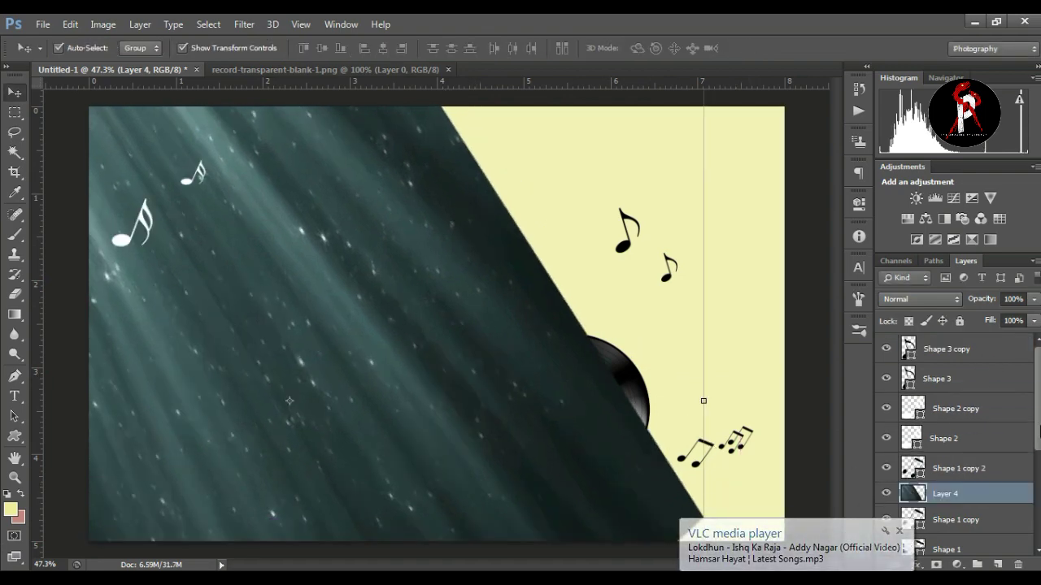
pyautogui.moveTo(1038, 431); pyautogui.dragTo(1039, 467)
pyautogui.moveTo(979, 424); pyautogui.dragTo(982, 490)
pyautogui.moveTo(1039, 458); pyautogui.dragTo(1038, 502)
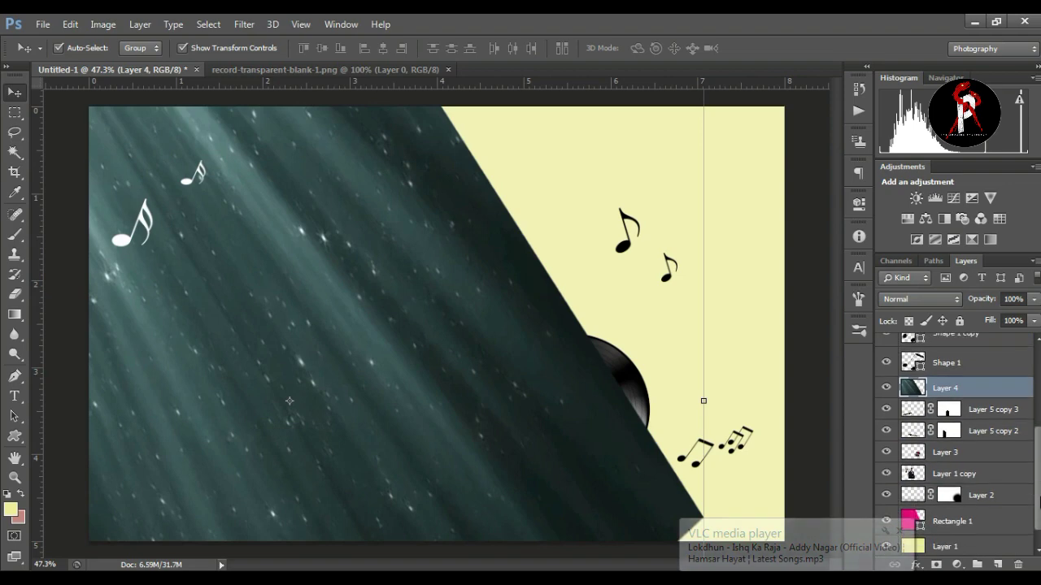
pyautogui.moveTo(962, 384); pyautogui.dragTo(963, 484)
pyautogui.moveTo(1038, 481); pyautogui.dragTo(1039, 497)
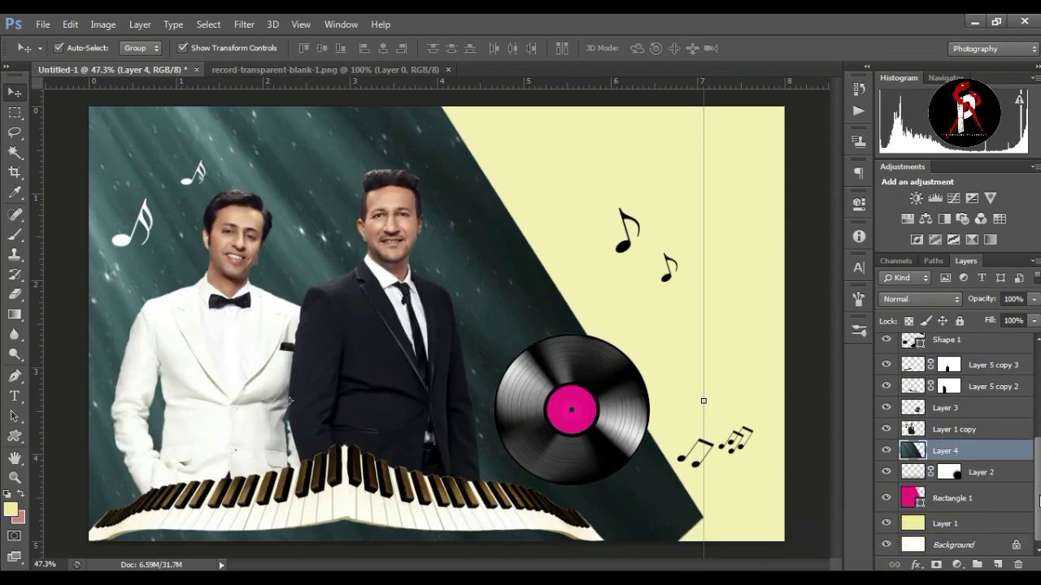
pyautogui.moveTo(965, 452); pyautogui.dragTo(967, 485)
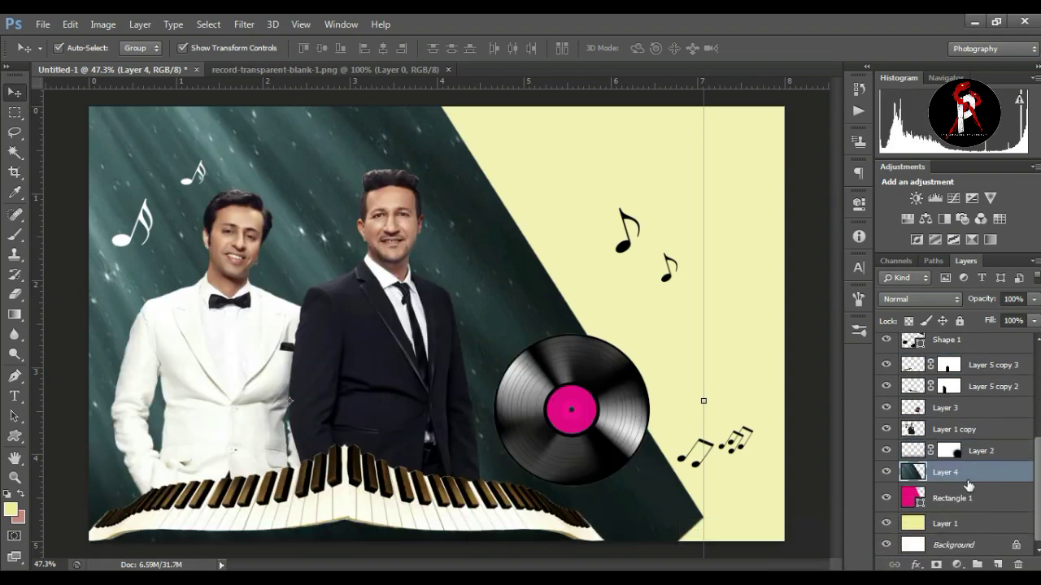
pyautogui.rightClick(966, 484)
pyautogui.click(704, 279)
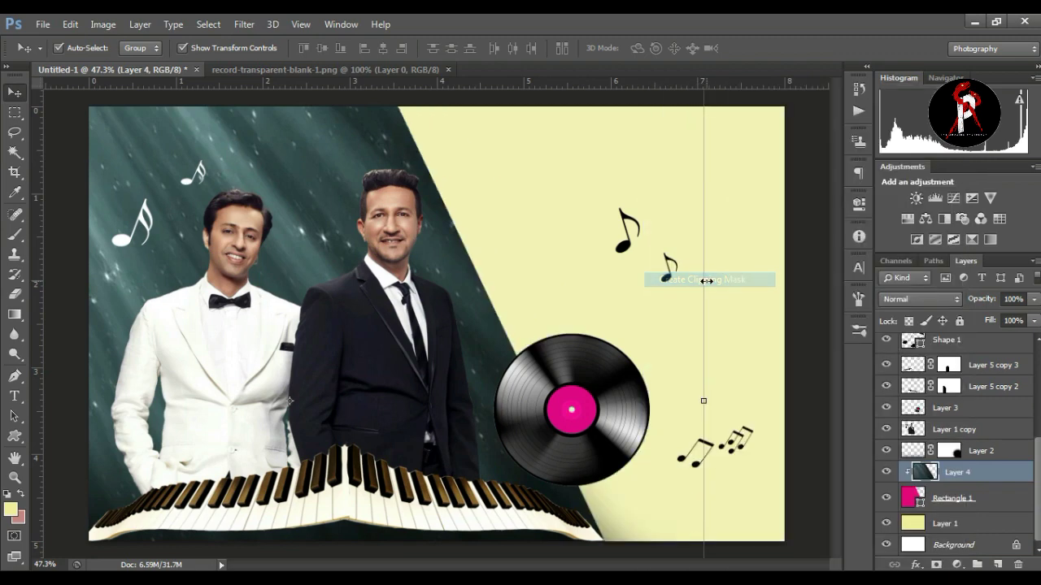
# Change the blend mode of the clipped light-ray layer so the rays blend into the magenta shape
pyautogui.click(925, 306)
pyautogui.click(916, 240)
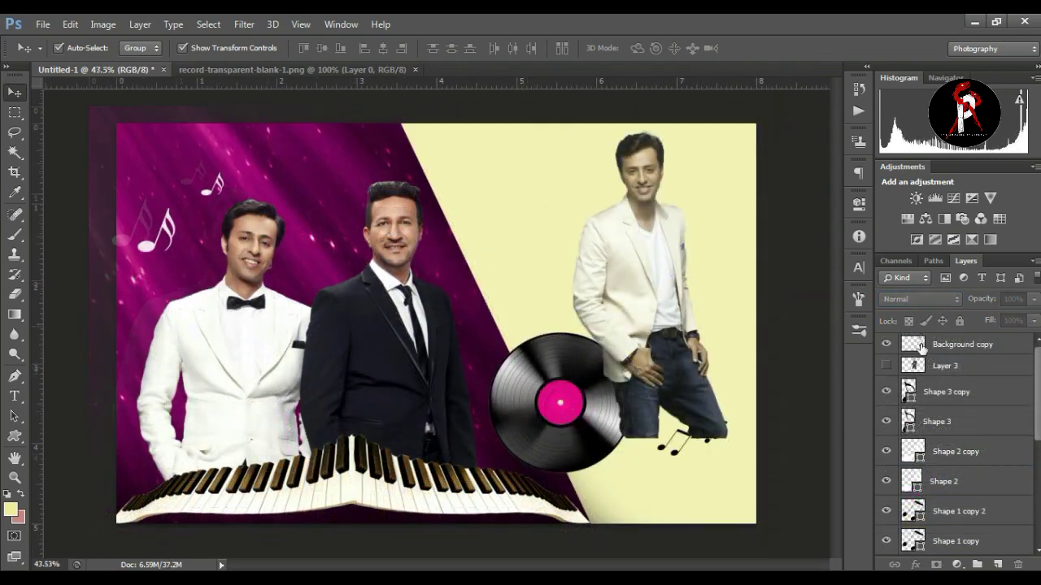
# Move the man in the cream jacket beside the magenta edge, show the hidden guitarist layer and place him at the poster's far yellow side
pyautogui.click(921, 348)
pyautogui.moveTo(677, 342); pyautogui.dragTo(563, 344)
pyautogui.click(886, 366)
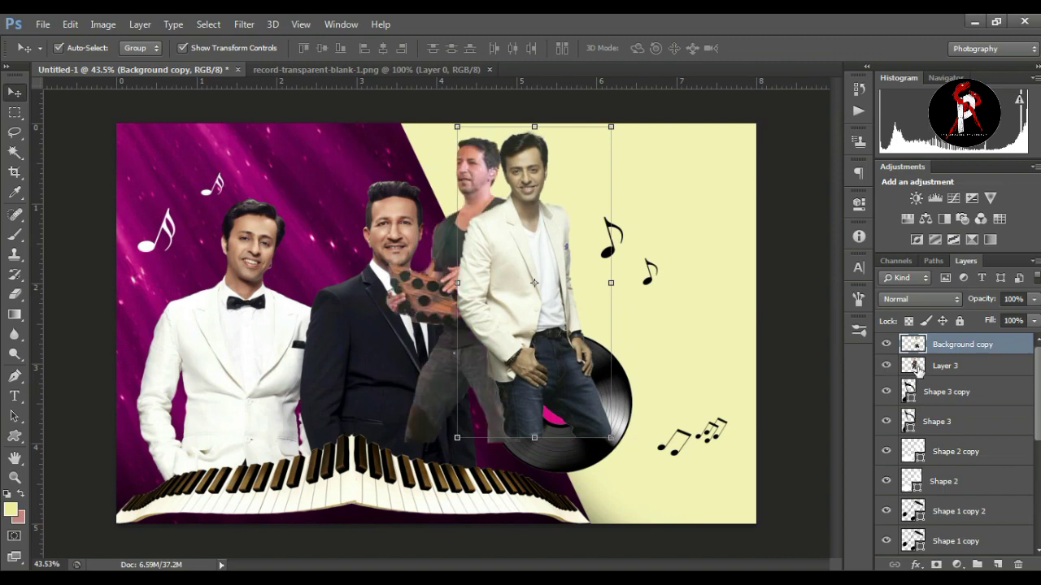
pyautogui.click(944, 365)
pyautogui.moveTo(484, 166); pyautogui.dragTo(679, 188)
pyautogui.moveTo(527, 230); pyautogui.dragTo(520, 226)
pyautogui.moveTo(679, 262); pyautogui.dragTo(690, 268)
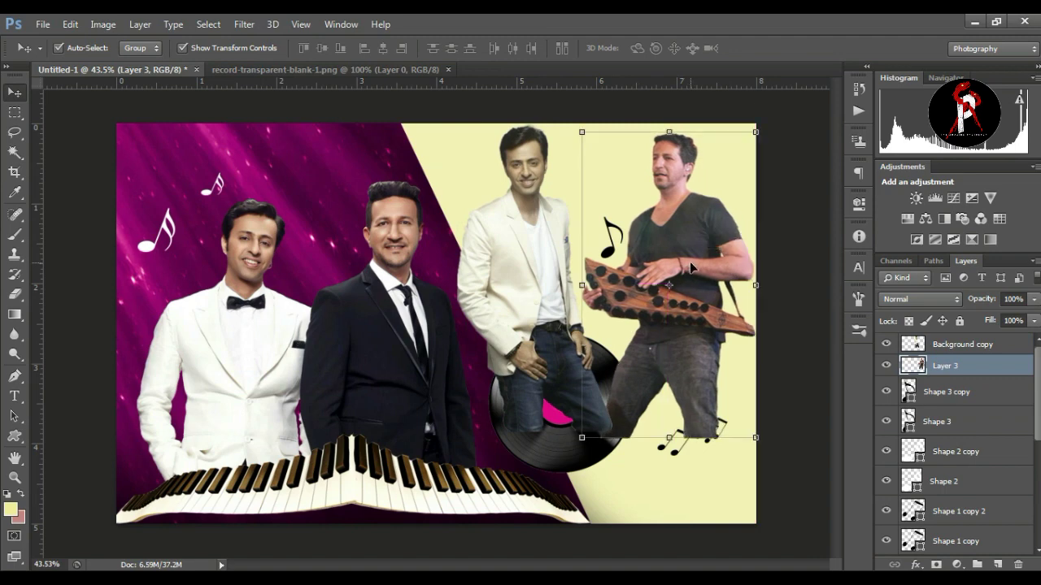
pyautogui.click(766, 290)
pyautogui.click(769, 48)
# Move the guitarist and cream-jacket man layers down the layer stack, directly beneath the vinyl record layer
pyautogui.keyDown('ctrl'); pyautogui.click(944, 363); pyautogui.keyUp('ctrl')
pyautogui.keyDown('ctrl'); pyautogui.click(960, 345); pyautogui.keyUp('ctrl')
pyautogui.keyDown('ctrl'); pyautogui.click(973, 368); pyautogui.keyUp('ctrl')
pyautogui.moveTo(981, 348); pyautogui.dragTo(958, 468)
# Set the cream-jacket man's layer to Multiply and lower its opacity so he fades into the yellow background
pyautogui.click(962, 433)
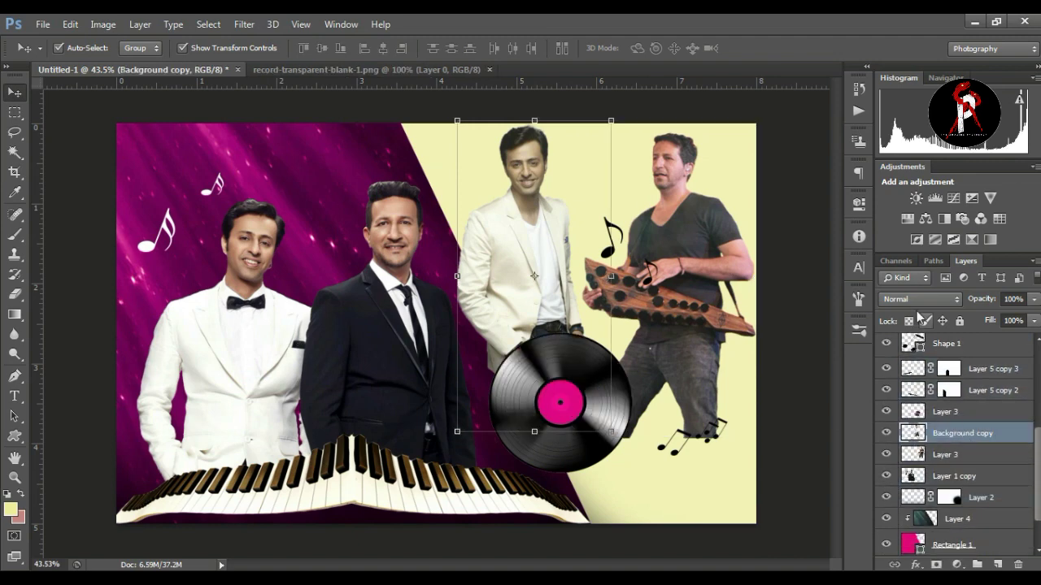
pyautogui.click(921, 299)
pyautogui.click(907, 188)
pyautogui.scroll(6, 902, 300)
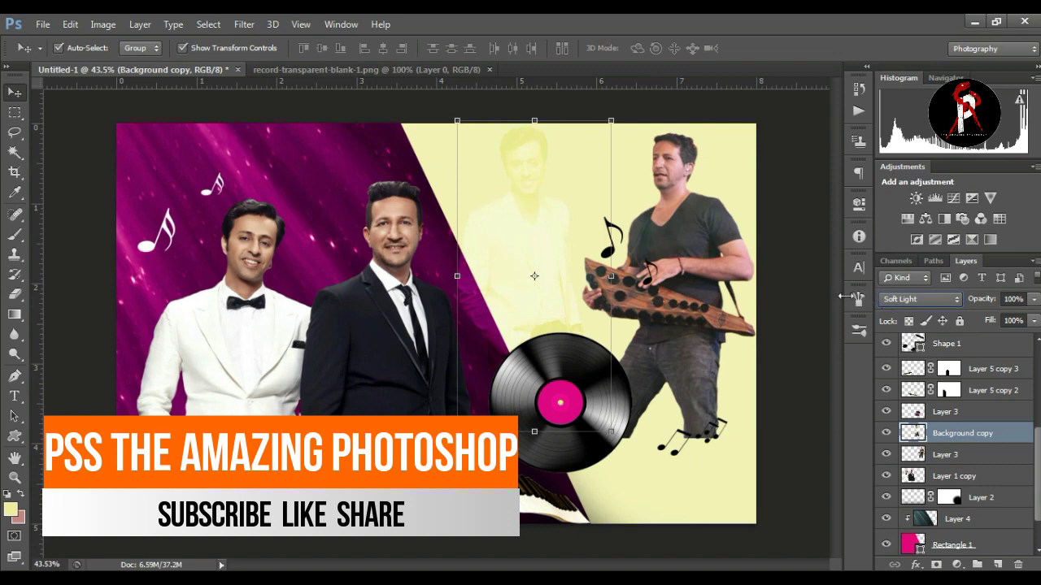
pyautogui.scroll(2, 919, 302)
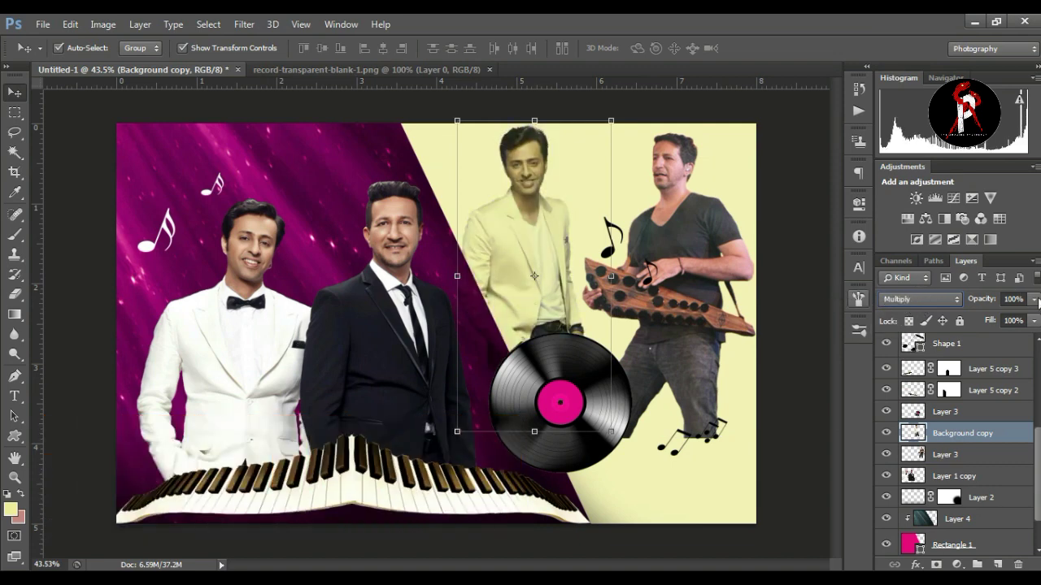
pyautogui.click(1034, 299)
pyautogui.click(980, 316)
# Lower the guitarist layer's opacity to 16% and change its blend mode so he fades into the yellow background
pyautogui.click(938, 455)
pyautogui.click(899, 302)
pyautogui.click(898, 72)
pyautogui.moveTo(974, 314); pyautogui.dragTo(968, 314)
pyautogui.click(904, 300)
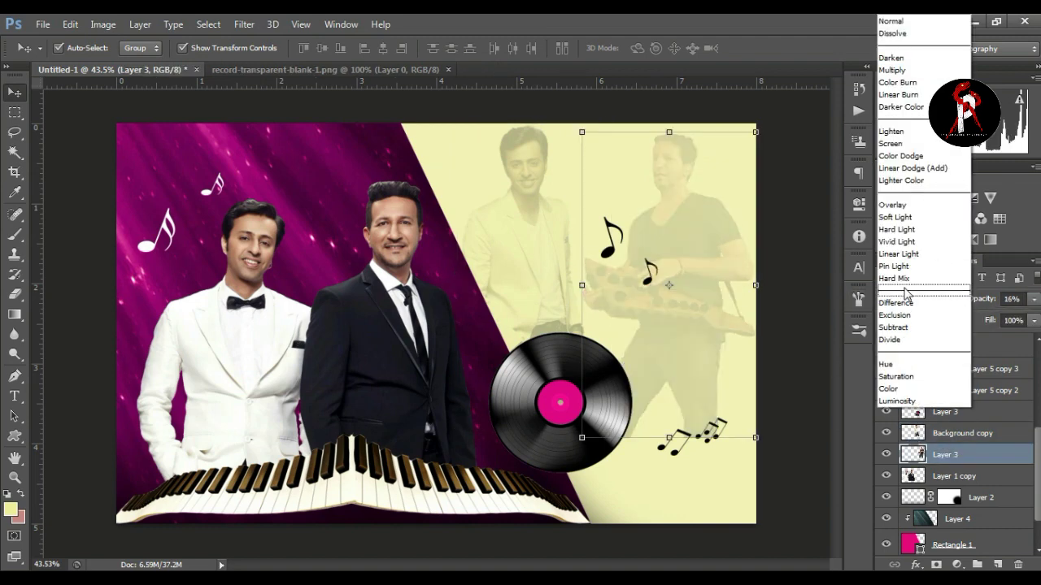
pyautogui.click(905, 243)
pyautogui.click(898, 302)
pyautogui.click(906, 81)
pyautogui.click(821, 235)
pyautogui.moveTo(553, 272); pyautogui.dragTo(537, 248)
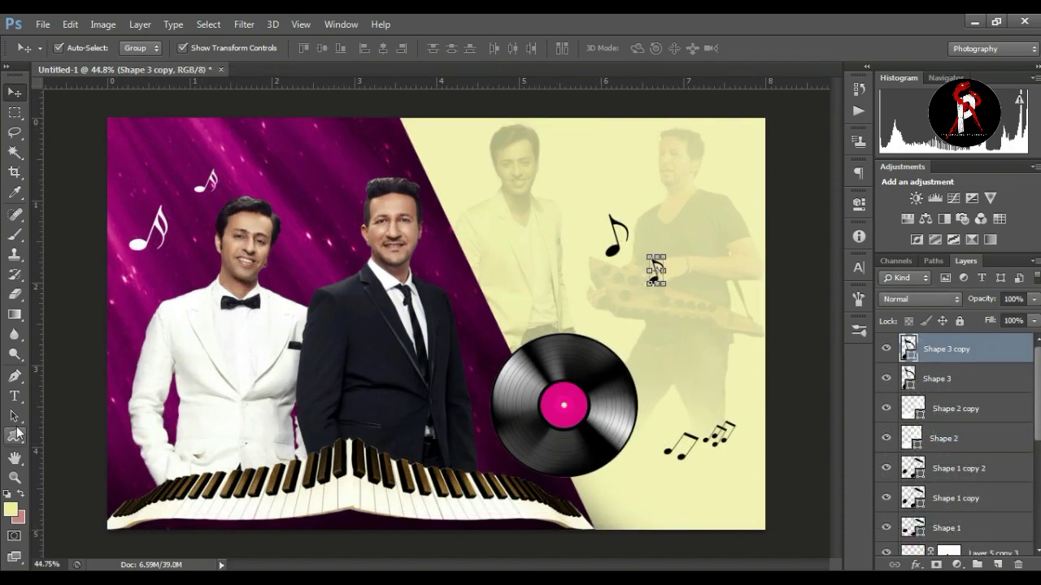
# Add the white title text "MUSIC FASTIVAL" along the poster's upper edge
pyautogui.click(14, 396)
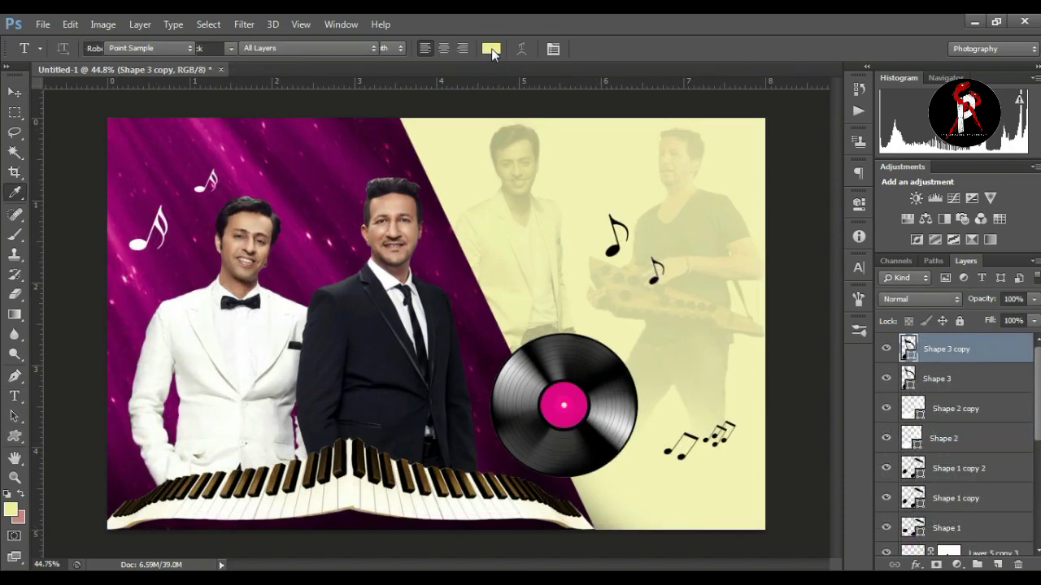
pyautogui.click(492, 48)
pyautogui.click(495, 341)
pyautogui.click(809, 331)
pyautogui.click(355, 135)
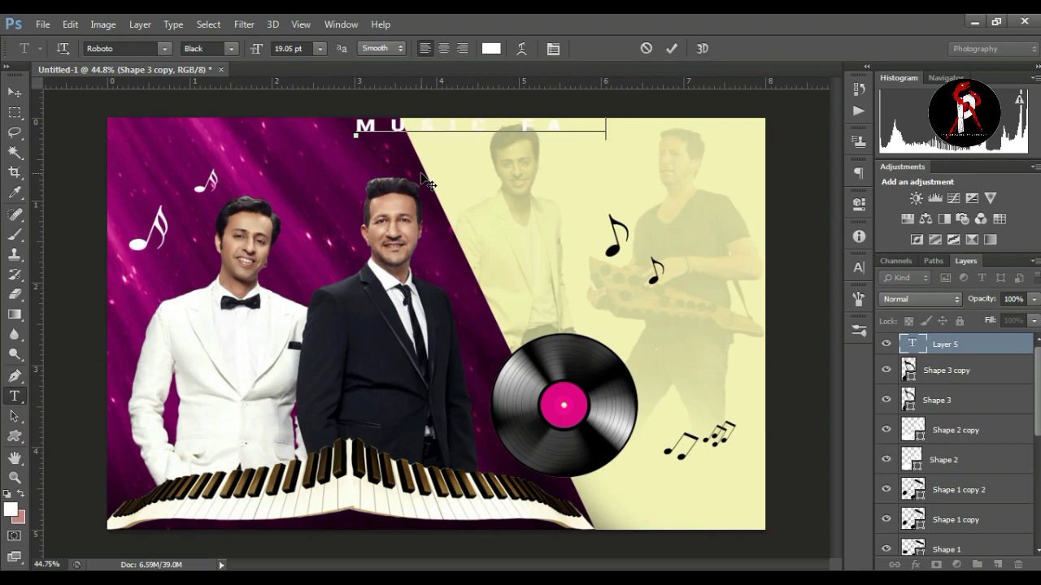
pyautogui.click(673, 48)
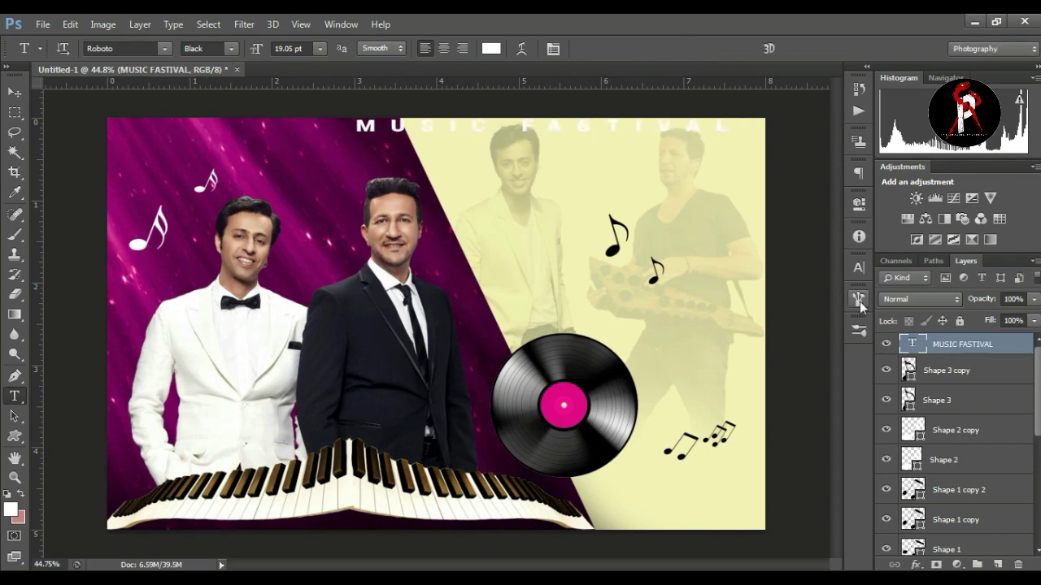
# Change the MUSIC FASTIVAL title to Roboto Light and center it along the poster's upper edge
pyautogui.click(858, 267)
pyautogui.click(805, 275)
pyautogui.click(803, 293)
pyautogui.click(814, 257)
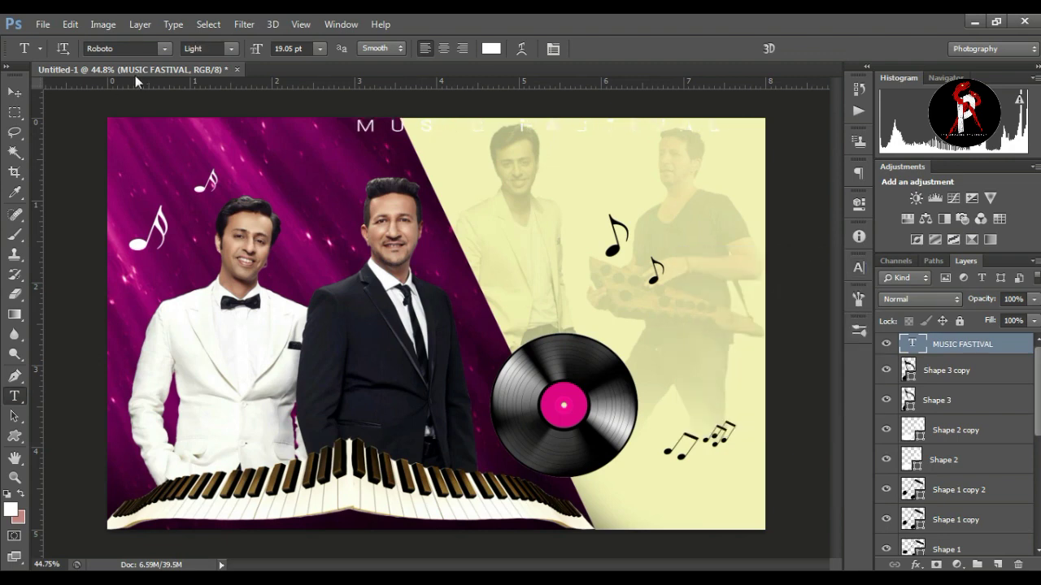
pyautogui.click(15, 92)
pyautogui.moveTo(563, 137); pyautogui.dragTo(469, 144)
# Color the word FASTIVAL in the title red
pyautogui.click(858, 267)
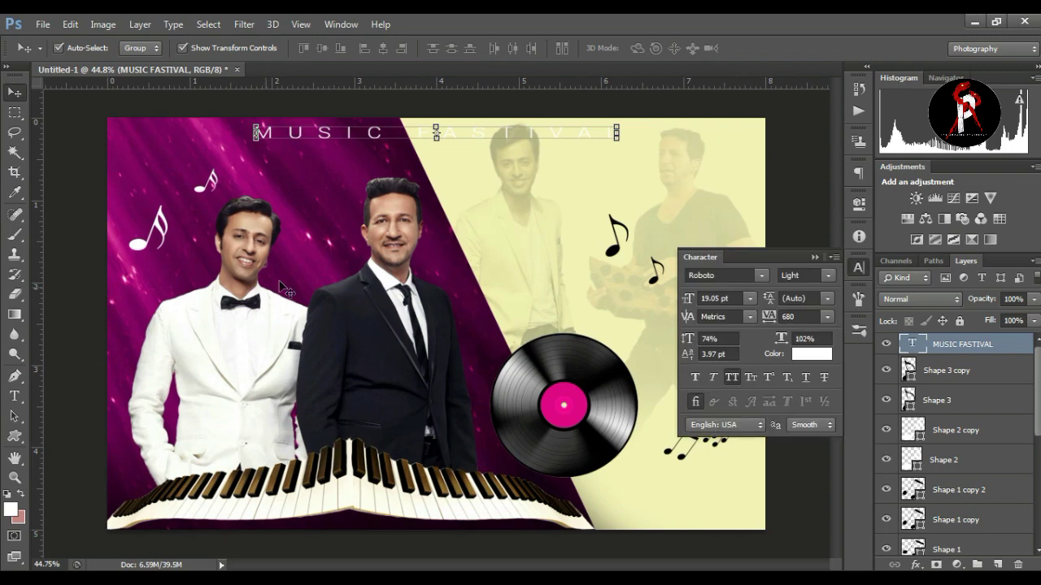
pyautogui.click(14, 396)
pyautogui.click(422, 130)
pyautogui.moveTo(422, 131); pyautogui.dragTo(658, 131)
pyautogui.click(809, 354)
pyautogui.moveTo(672, 406); pyautogui.dragTo(726, 303)
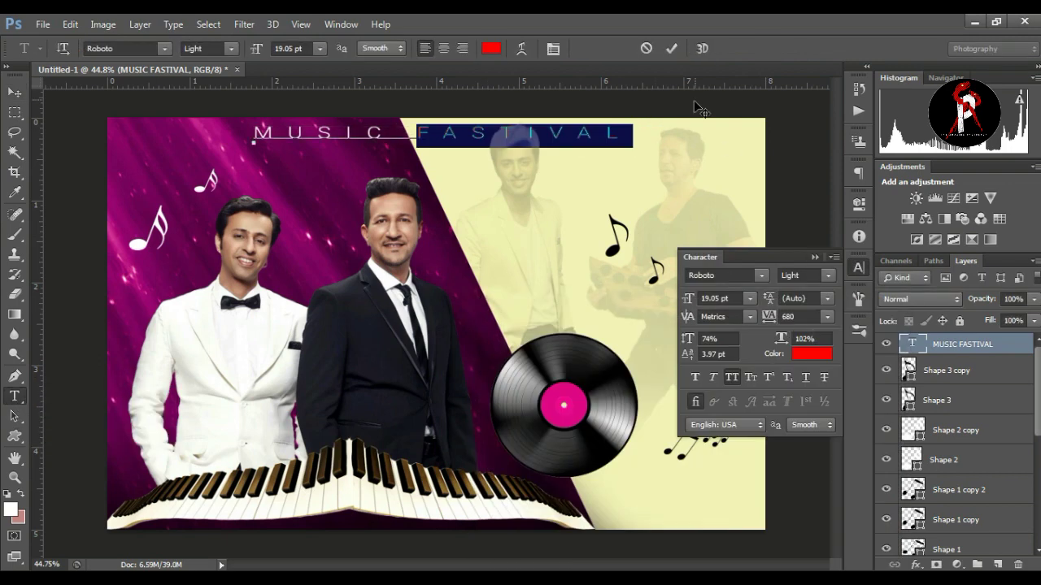
pyautogui.click(672, 48)
pyautogui.click(814, 257)
pyautogui.press('z')
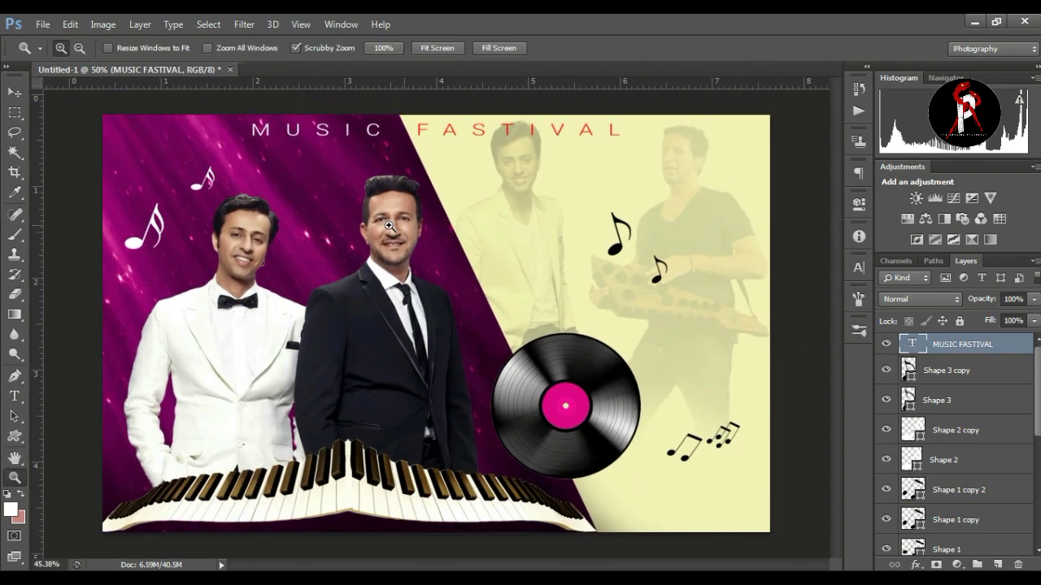
pyautogui.click(16, 93)
pyautogui.click(55, 118)
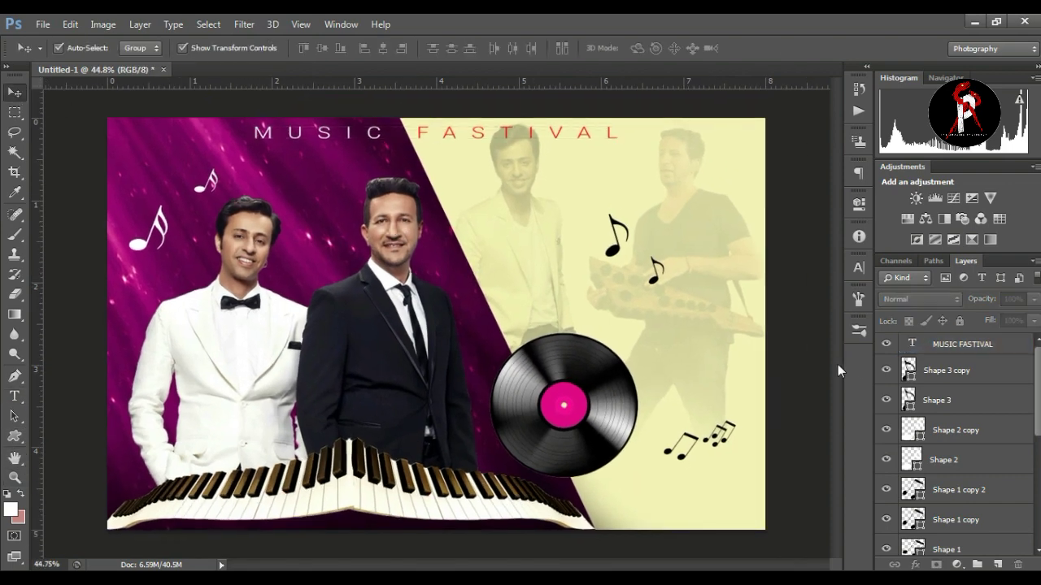
# Add a new white text layer reading "SALIM" near the lower edge of the vinyl record
pyautogui.click(984, 348)
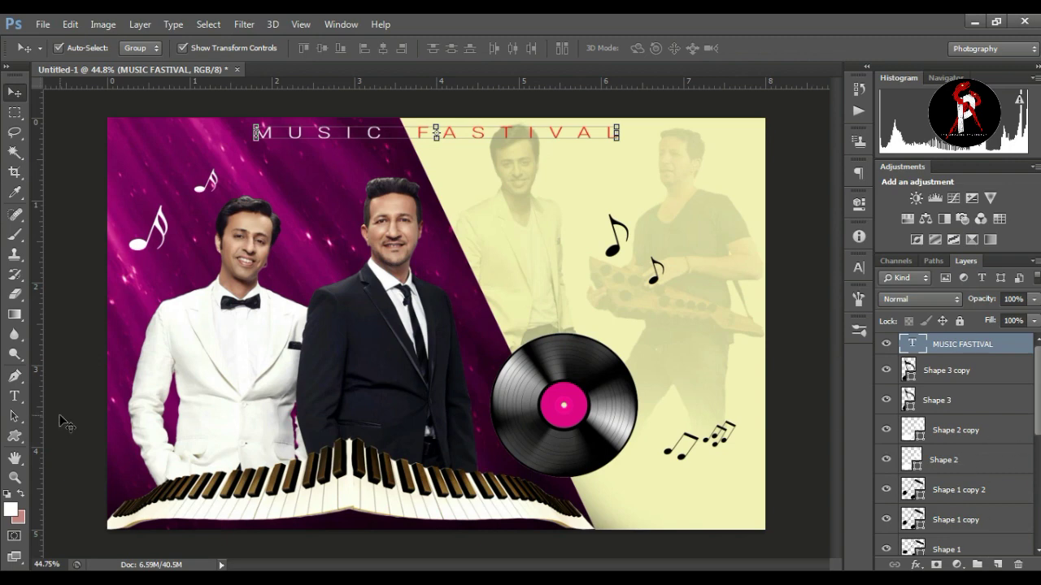
pyautogui.click(14, 396)
pyautogui.click(594, 460)
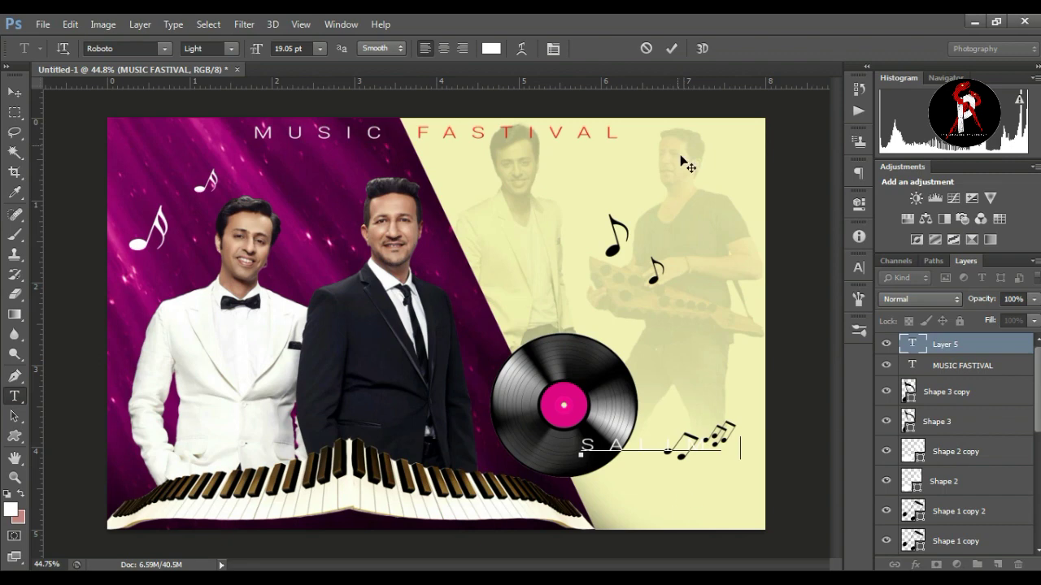
pyautogui.write('SALIM')
pyautogui.hotkey('ctrl', 'Return')
# Set the SALIM text to Roboto Black with a tracking of 5
pyautogui.click(858, 273)
pyautogui.click(825, 276)
pyautogui.click(805, 333)
pyautogui.click(826, 317)
pyautogui.click(821, 455)
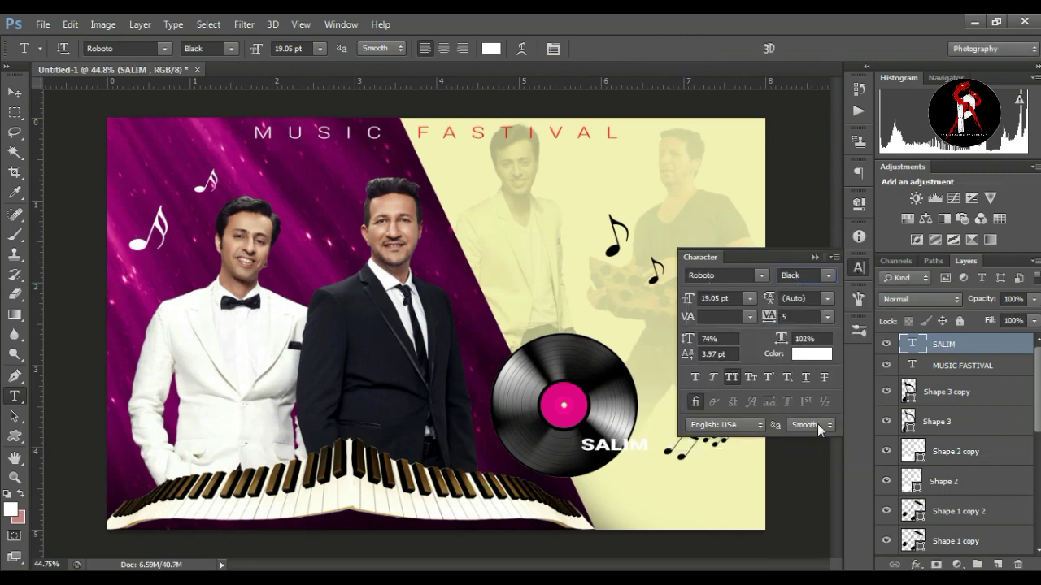
pyautogui.click(816, 257)
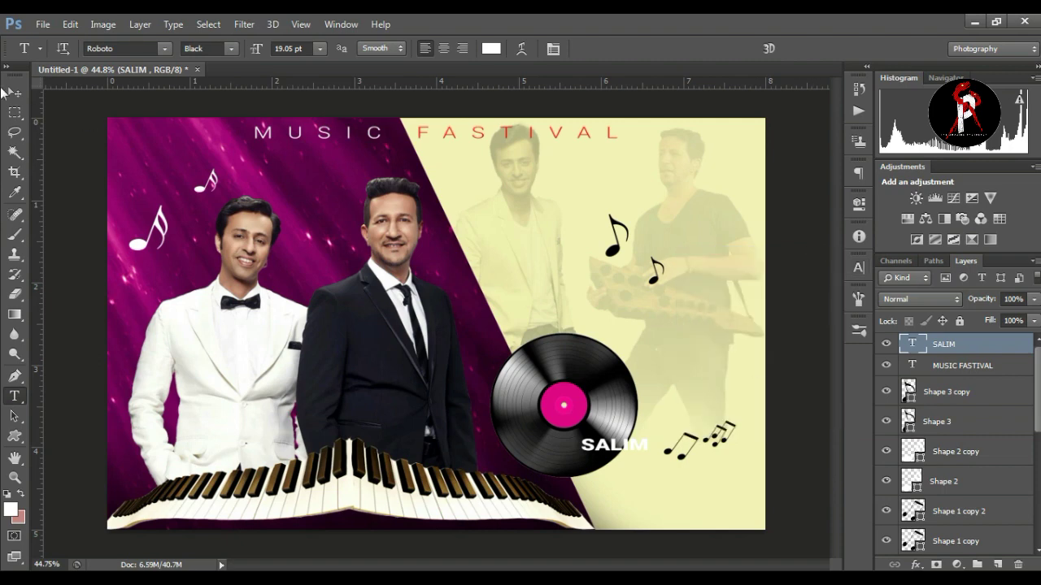
# Enlarge the SALIM text to about 24 pt and move it onto the lower part of the vinyl record
pyautogui.click(14, 93)
pyautogui.click(858, 267)
pyautogui.click(815, 257)
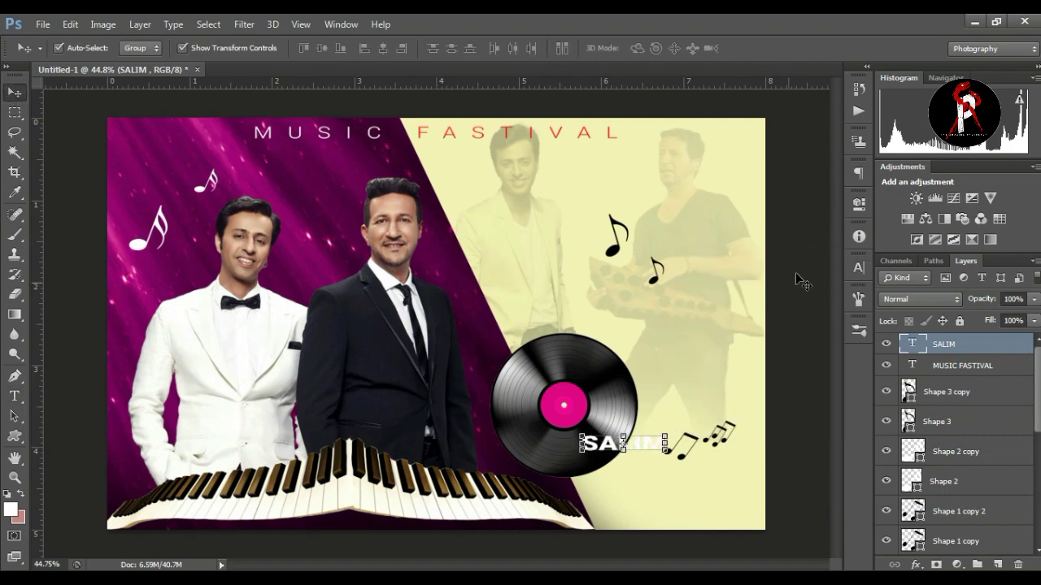
pyautogui.click(666, 434)
pyautogui.moveTo(638, 446); pyautogui.dragTo(574, 446)
pyautogui.press('Return')
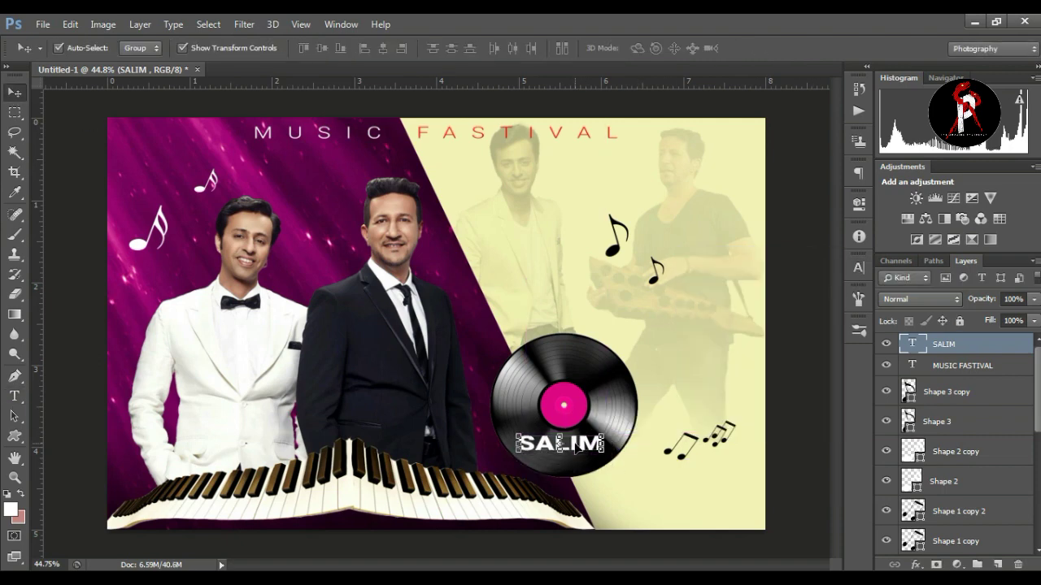
# Extend the SALIM text to read "SALIM SULAIMAN"
pyautogui.click(14, 396)
pyautogui.click(81, 400)
pyautogui.click(603, 443)
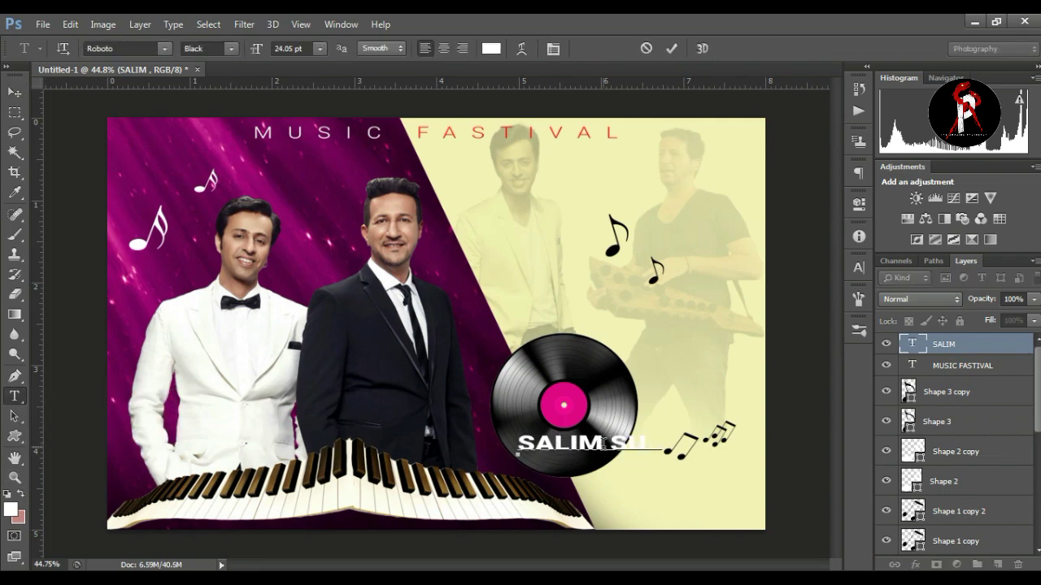
pyautogui.hotkey('ctrl', 'Return')
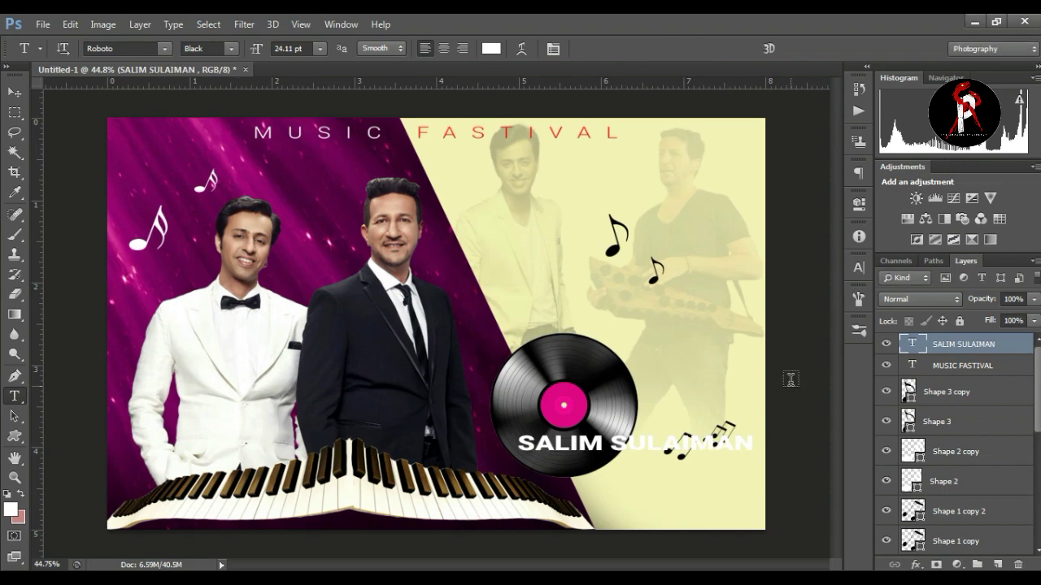
# Color the word SULAIMAN in the name title red
pyautogui.doubleClick(682, 443)
pyautogui.click(860, 267)
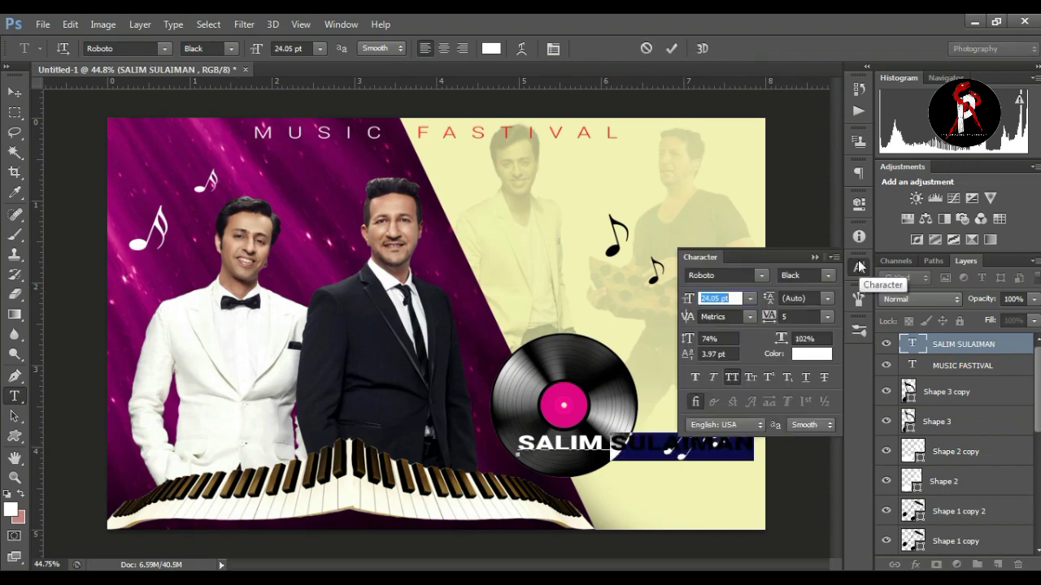
pyautogui.click(809, 355)
pyautogui.moveTo(712, 355); pyautogui.dragTo(776, 343)
pyautogui.click(816, 330)
pyautogui.click(814, 257)
pyautogui.click(672, 48)
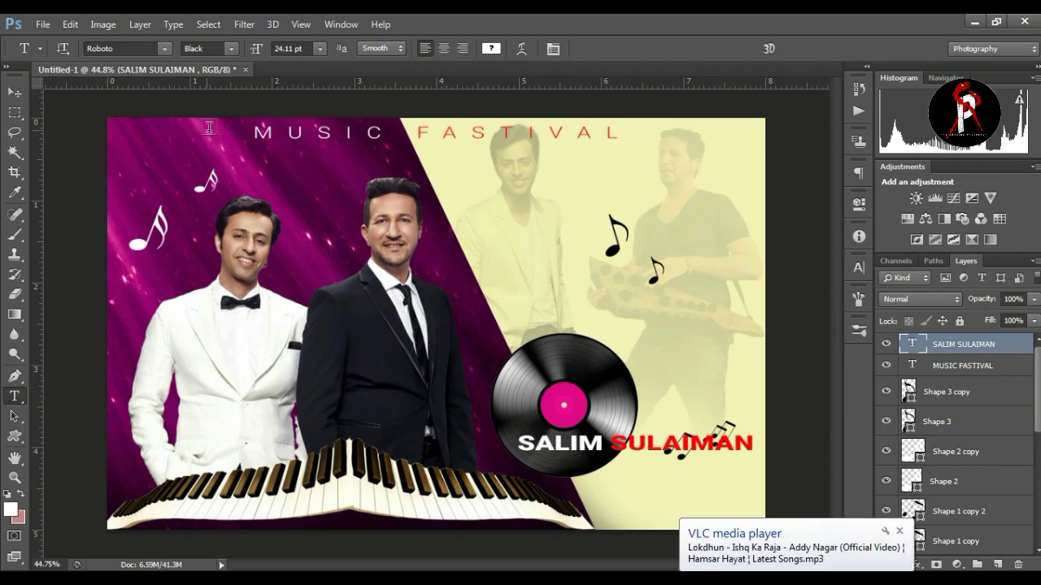
# Hide the SALIM SULAIMAN title and toggle Shape 1 copy 2 to identify the note layers behind it
pyautogui.click(14, 92)
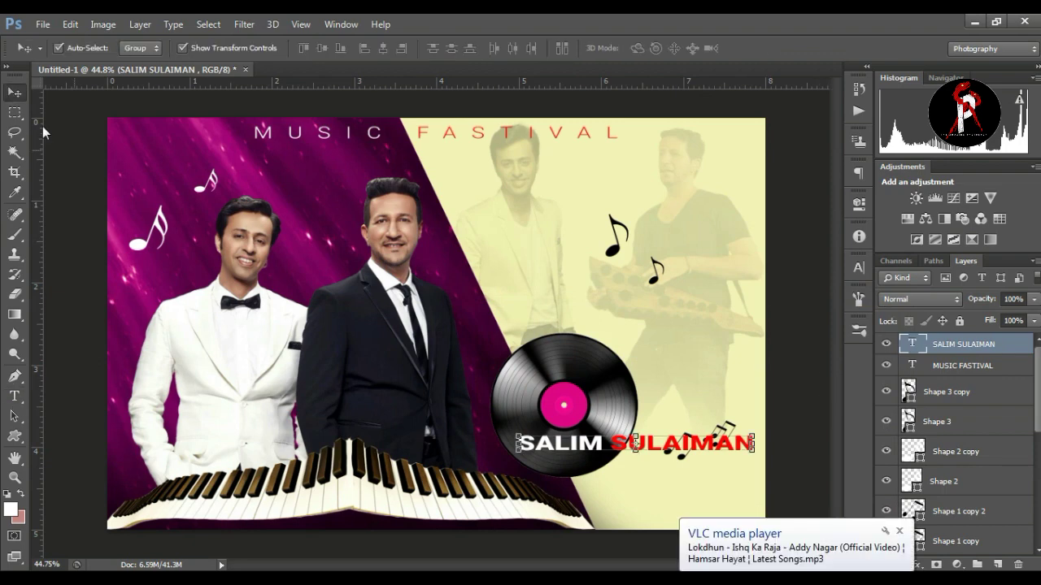
pyautogui.click(886, 344)
pyautogui.scroll(-2, 887, 406)
pyautogui.click(886, 452)
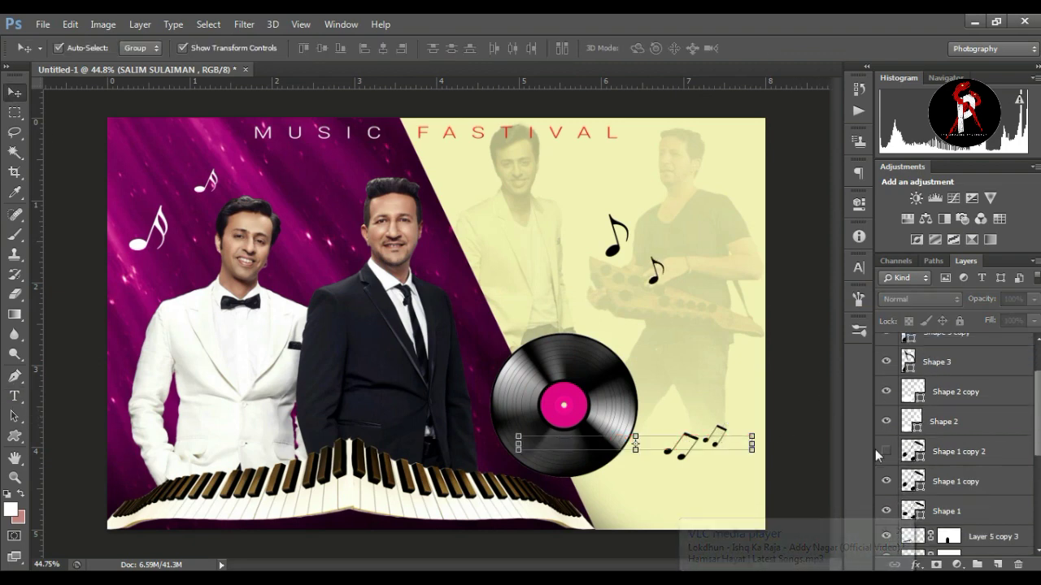
pyautogui.click(886, 452)
# Move the three black notes of the Shape 1 layers upward, clear of the name title, and show the title again
pyautogui.click(955, 455)
pyautogui.keyDown('ctrl'); pyautogui.click(955, 481); pyautogui.keyUp('ctrl')
pyautogui.keyDown('ctrl'); pyautogui.click(956, 508); pyautogui.keyUp('ctrl')
pyautogui.click(738, 420)
pyautogui.moveTo(728, 433); pyautogui.dragTo(729, 390)
pyautogui.click(771, 48)
pyautogui.scroll(3, 951, 406)
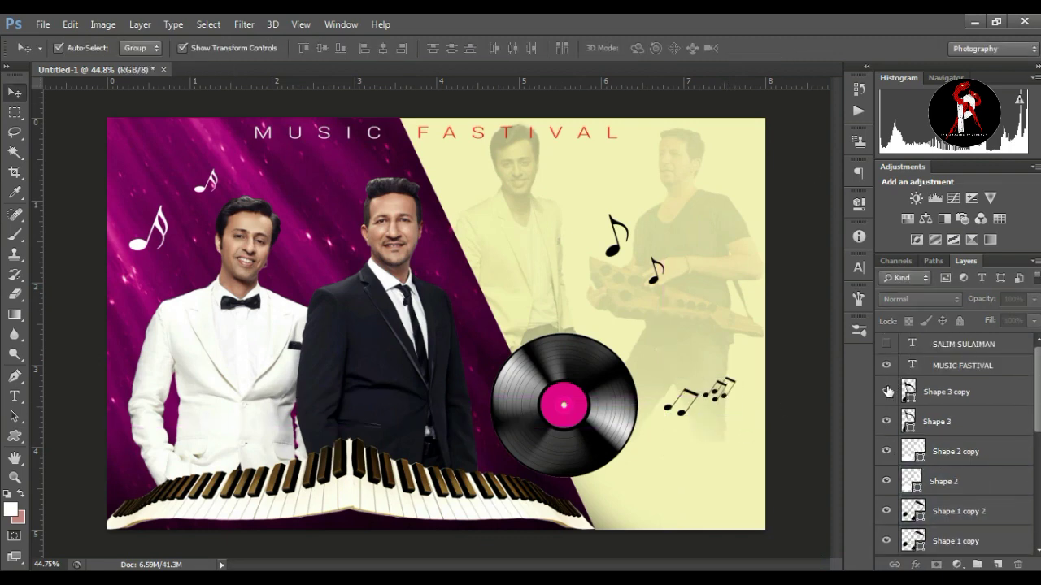
pyautogui.click(886, 344)
# Enlarge the SALIM SULAIMAN title text to 27.11 pt
pyautogui.click(951, 346)
pyautogui.click(858, 267)
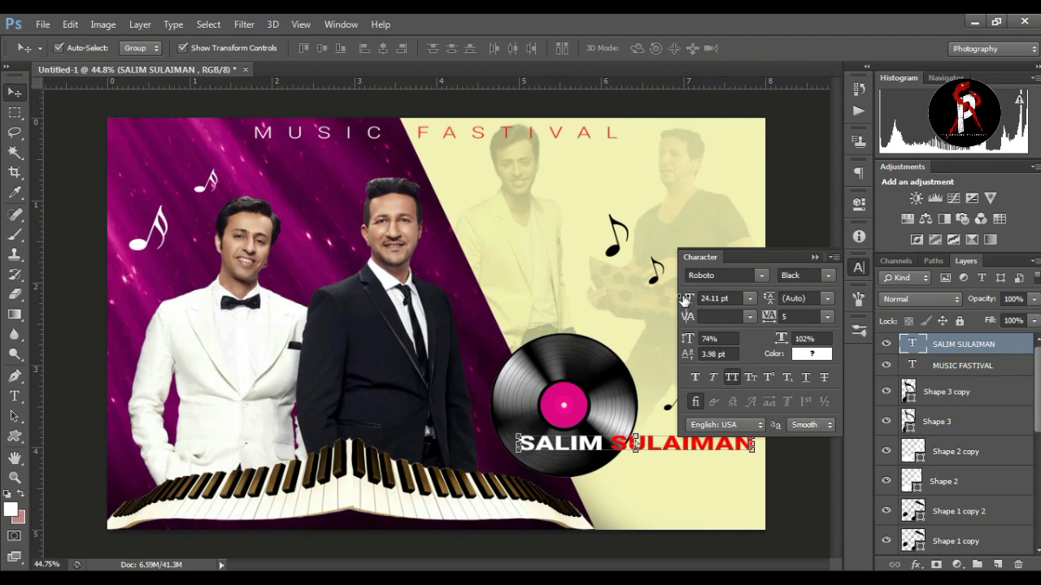
pyautogui.moveTo(689, 298); pyautogui.dragTo(690, 298)
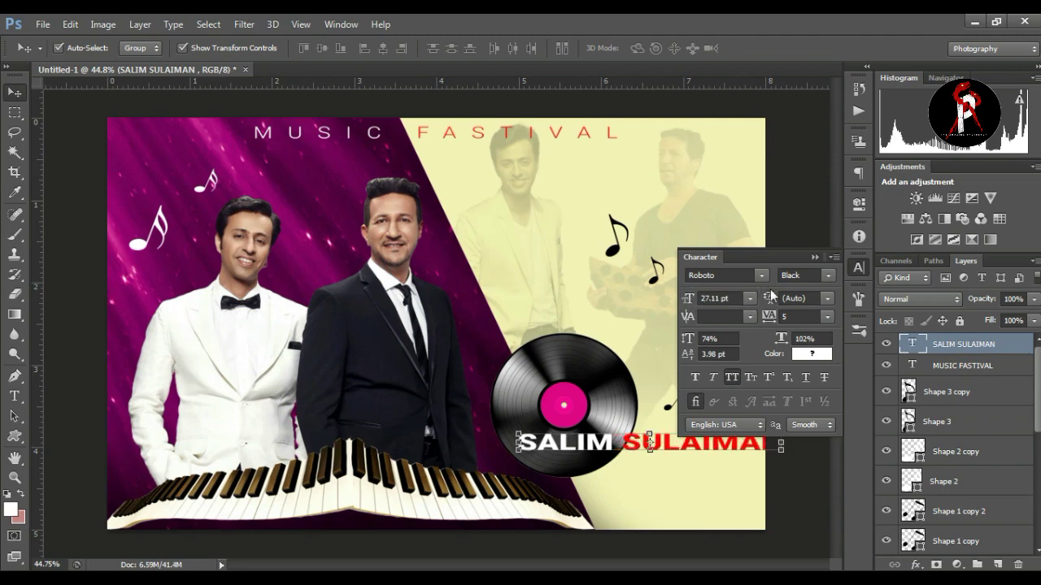
pyautogui.click(814, 257)
# Rotate the SALIM SULAIMAN title about -4.6° and reposition it across the lower part of the record
pyautogui.hotkey('ctrl', 't')
pyautogui.moveTo(757, 457)
pyautogui.mouseDown()
pyautogui.moveTo(778, 457)
pyautogui.moveTo(766, 457)
pyautogui.mouseUp()
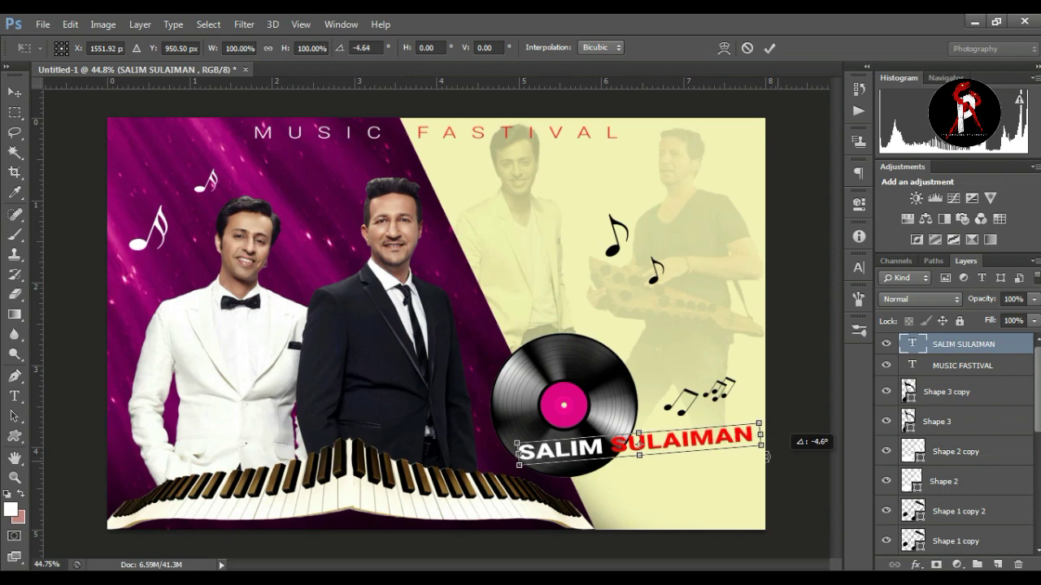
pyautogui.moveTo(641, 431); pyautogui.dragTo(671, 438)
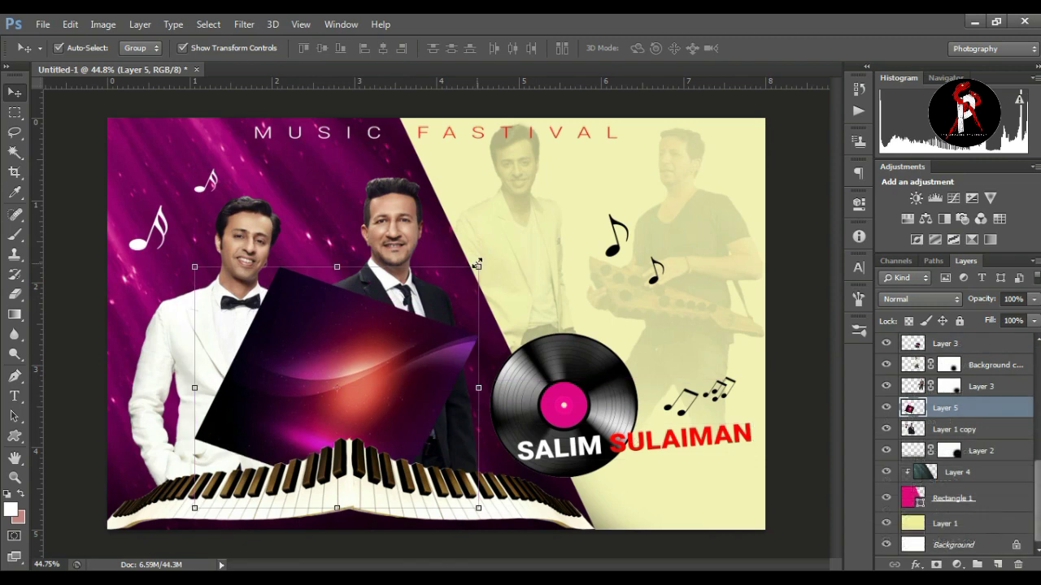
# Scale up the purple-and-orange glow image and position it over the bodies of the two suited men
pyautogui.hotkey('ctrl', 't')
pyautogui.moveTo(195, 398); pyautogui.dragTo(60, 561)
pyautogui.moveTo(427, 356); pyautogui.dragTo(402, 387)
pyautogui.press('Return')
# Clip the glow image to the two men's layer with a clipping mask and set its blend mode to Screen
pyautogui.rightClick(944, 415)
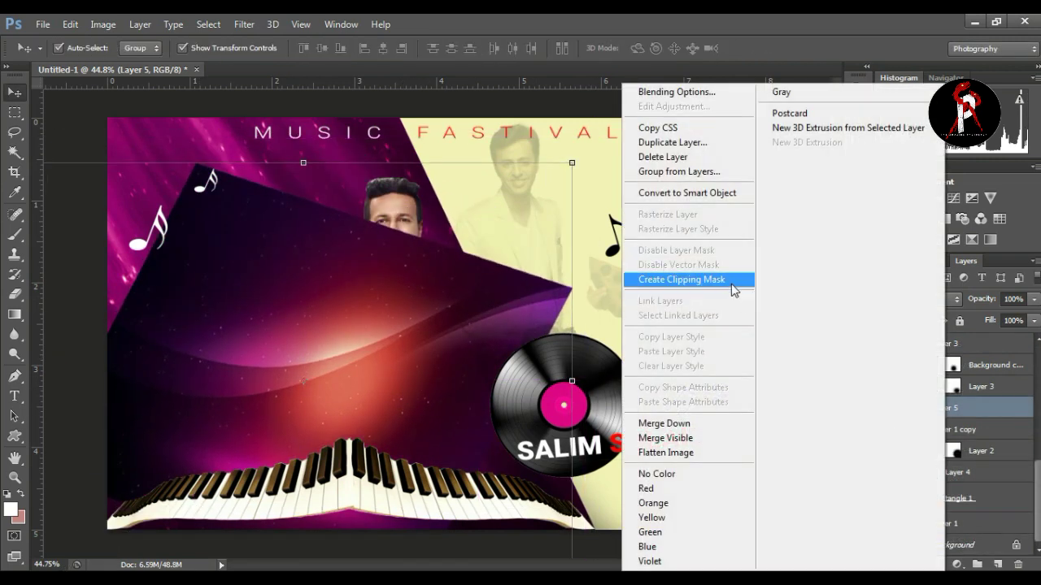
pyautogui.click(734, 286)
pyautogui.click(924, 303)
pyautogui.click(899, 133)
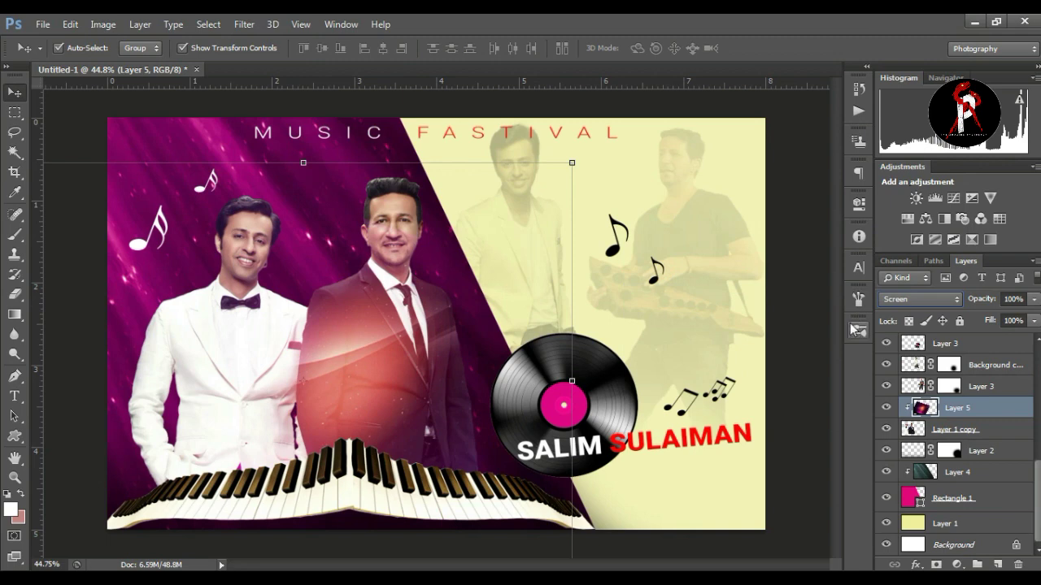
# Lower the glow layer's opacity to 64%, scale it to about 123.5% and rotate it about 60°
pyautogui.moveTo(1015, 316)
pyautogui.mouseDown()
pyautogui.moveTo(986, 322)
pyautogui.moveTo(1001, 323)
pyautogui.mouseUp()
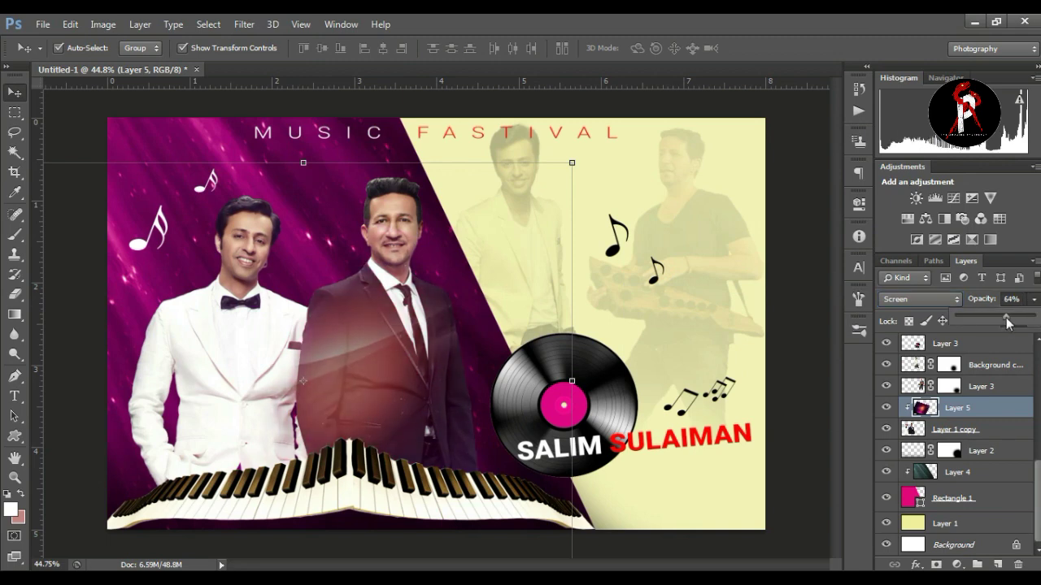
pyautogui.hotkey('ctrl', 't')
pyautogui.moveTo(436, 368)
pyautogui.mouseDown()
pyautogui.moveTo(537, 293)
pyautogui.moveTo(473, 315)
pyautogui.moveTo(423, 299)
pyautogui.moveTo(513, 404)
pyautogui.moveTo(664, 287)
pyautogui.moveTo(379, 354)
pyautogui.moveTo(427, 386)
pyautogui.mouseUp()
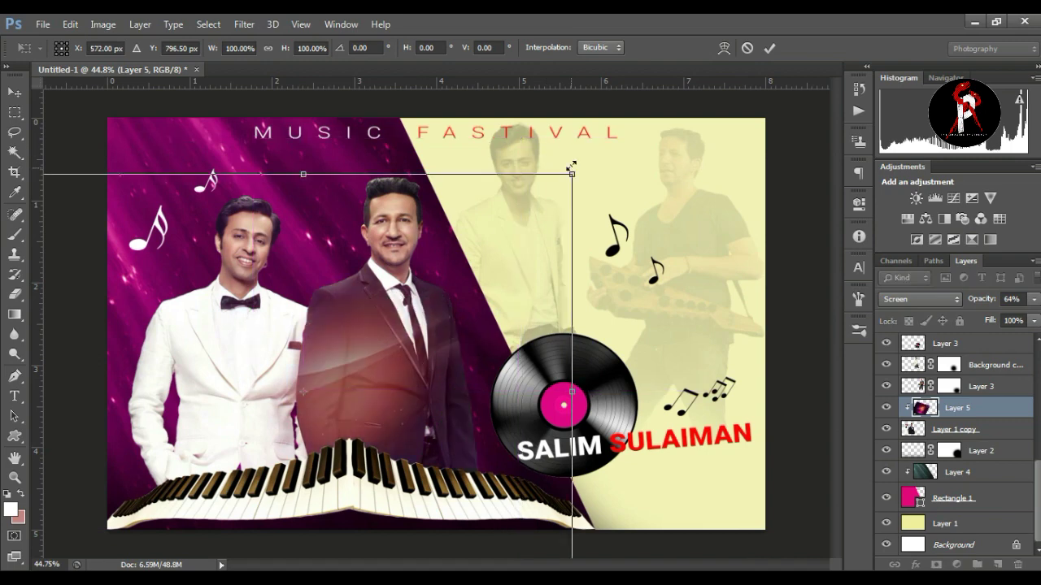
pyautogui.moveTo(571, 171); pyautogui.dragTo(698, 63)
pyautogui.moveTo(351, 453); pyautogui.dragTo(439, 392)
pyautogui.moveTo(701, 482); pyautogui.dragTo(480, 568)
pyautogui.moveTo(797, 258); pyautogui.dragTo(691, 520)
pyautogui.moveTo(460, 383); pyautogui.dragTo(576, 410)
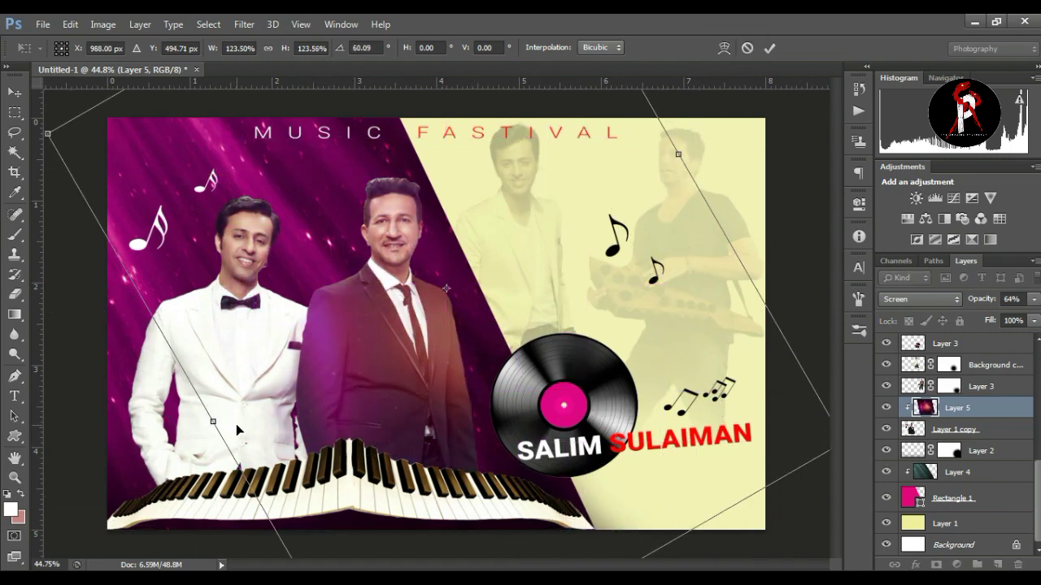
# Stretch and reposition the rotated glow image over the two suited men and apply the transform
pyautogui.moveTo(213, 421); pyautogui.dragTo(31, 512)
pyautogui.moveTo(503, 392); pyautogui.dragTo(641, 357)
pyautogui.moveTo(174, 491); pyautogui.dragTo(5, 470)
pyautogui.moveTo(497, 382); pyautogui.dragTo(424, 379)
pyautogui.moveTo(825, 288); pyautogui.dragTo(440, 262)
pyautogui.press('Return')
# Enlarge the glow to about 151% by 134% and position its orange light where the two men's jackets meet
pyautogui.moveTo(465, 300); pyautogui.dragTo(540, 300)
pyautogui.moveTo(540, 492); pyautogui.dragTo(595, 572)
pyautogui.moveTo(424, 429); pyautogui.dragTo(370, 394)
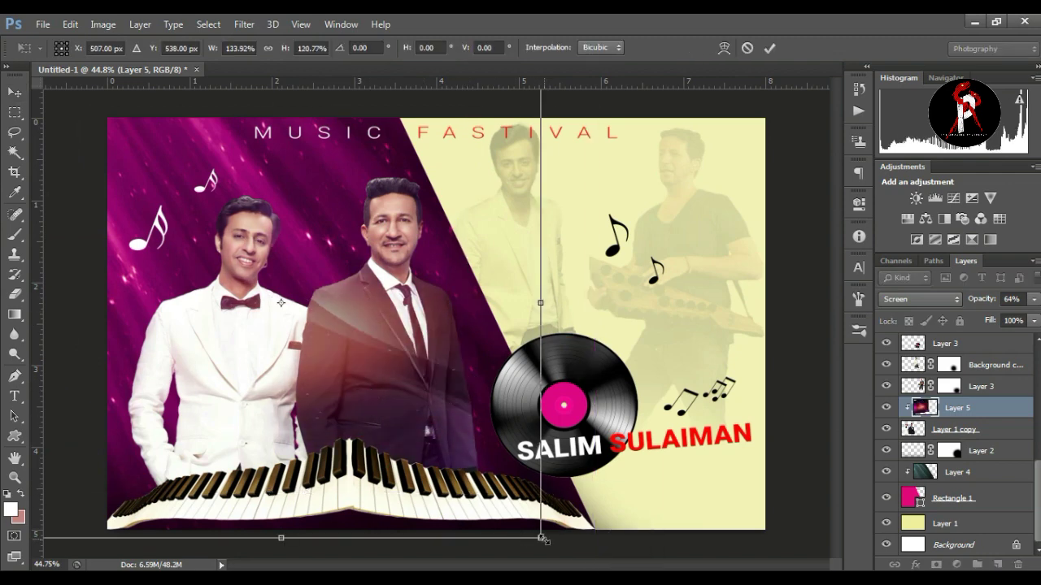
pyautogui.moveTo(542, 539); pyautogui.dragTo(605, 573)
pyautogui.moveTo(453, 465); pyautogui.dragTo(411, 431)
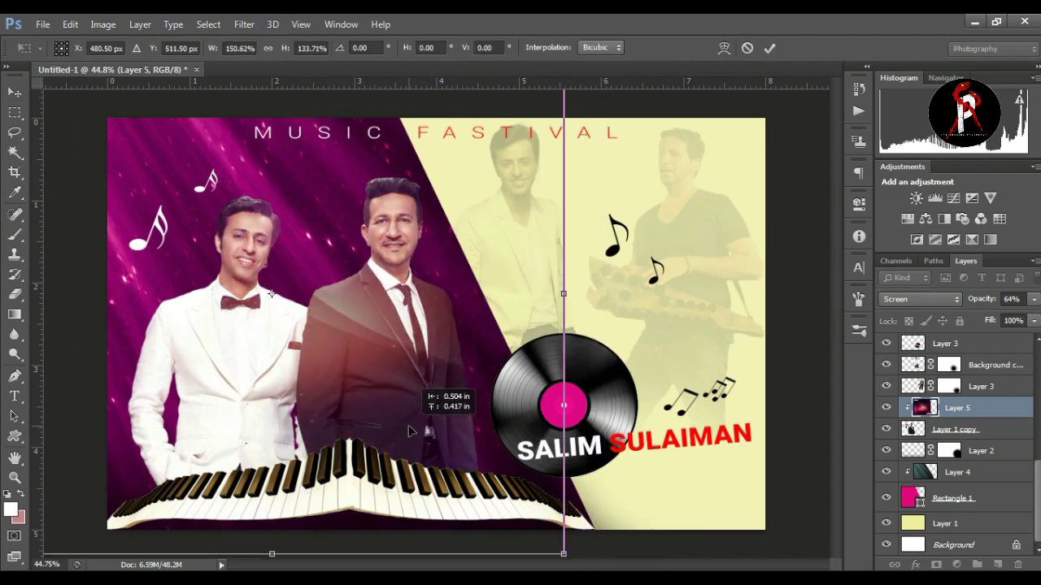
pyautogui.press('Return')
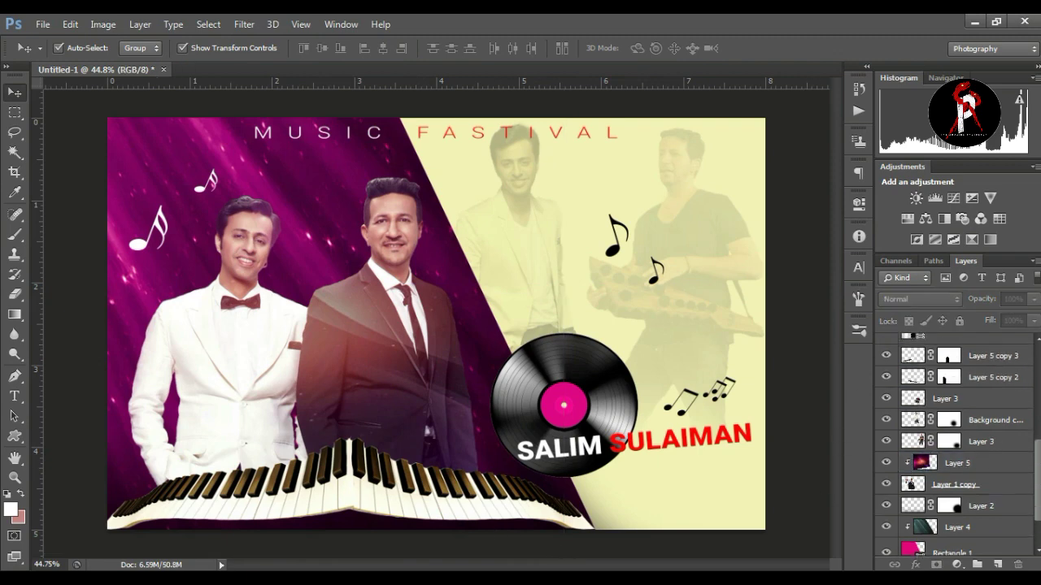
# Duplicate the glow layer above Layer 5 copy 2, move the copy down over the piano keys and clip it to that layer
pyautogui.scroll(1, 970, 492)
pyautogui.click(985, 488)
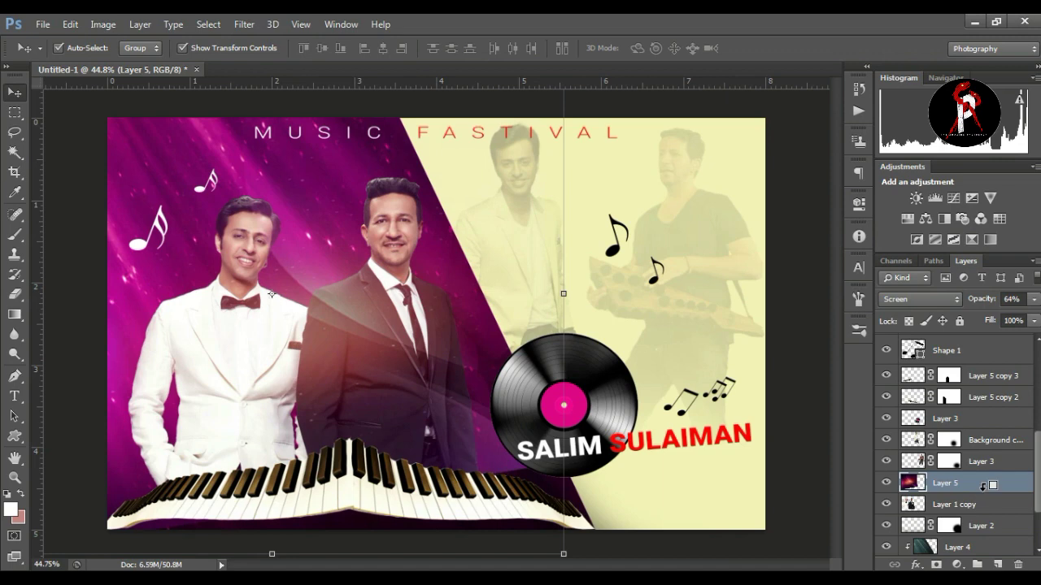
pyautogui.keyDown('alt'); pyautogui.click(984, 494); pyautogui.keyUp('alt')
pyautogui.moveTo(979, 487); pyautogui.dragTo(980, 396)
pyautogui.hotkey('ctrl', 't')
pyautogui.moveTo(424, 361); pyautogui.dragTo(498, 527)
pyautogui.press('Return')
pyautogui.rightClick(966, 401)
pyautogui.click(698, 281)
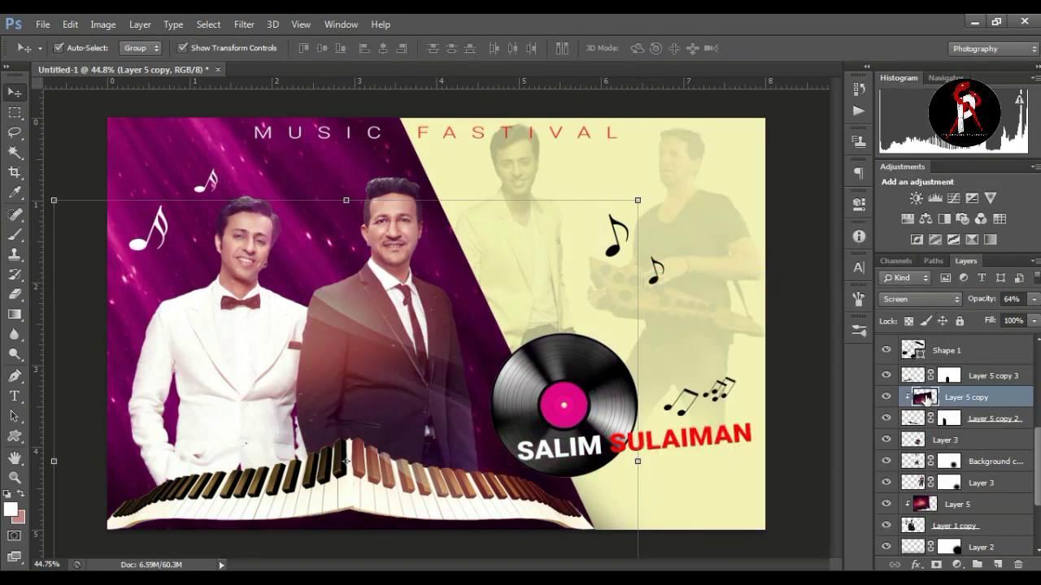
# Duplicate the glow above Layer 5 copy 3, clip it to that layer and shift it over the left-hand piano keys
pyautogui.moveTo(928, 397); pyautogui.dragTo(974, 375)
pyautogui.rightClick(974, 378)
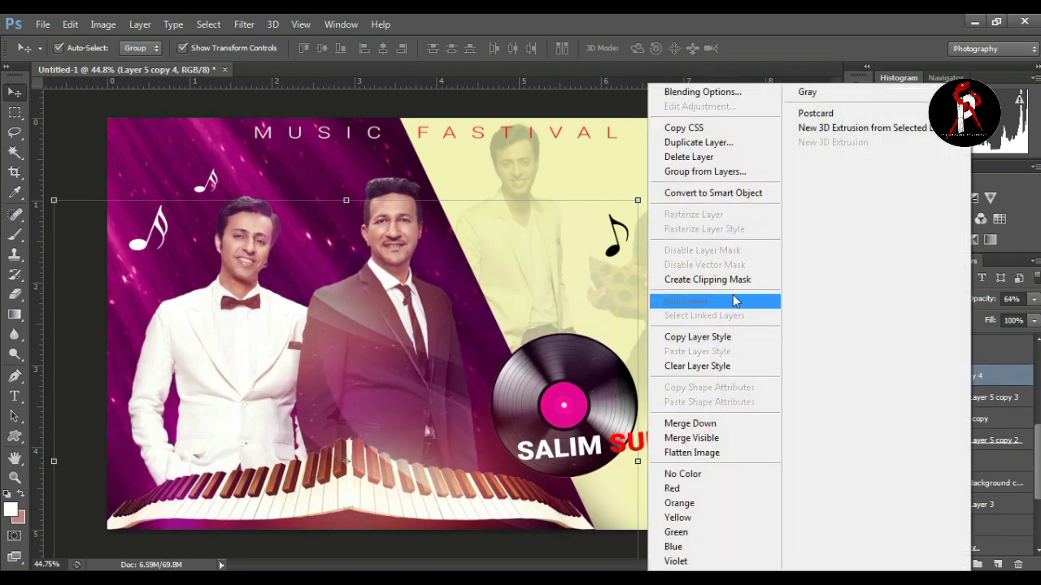
pyautogui.click(698, 281)
pyautogui.moveTo(352, 489); pyautogui.dragTo(295, 493)
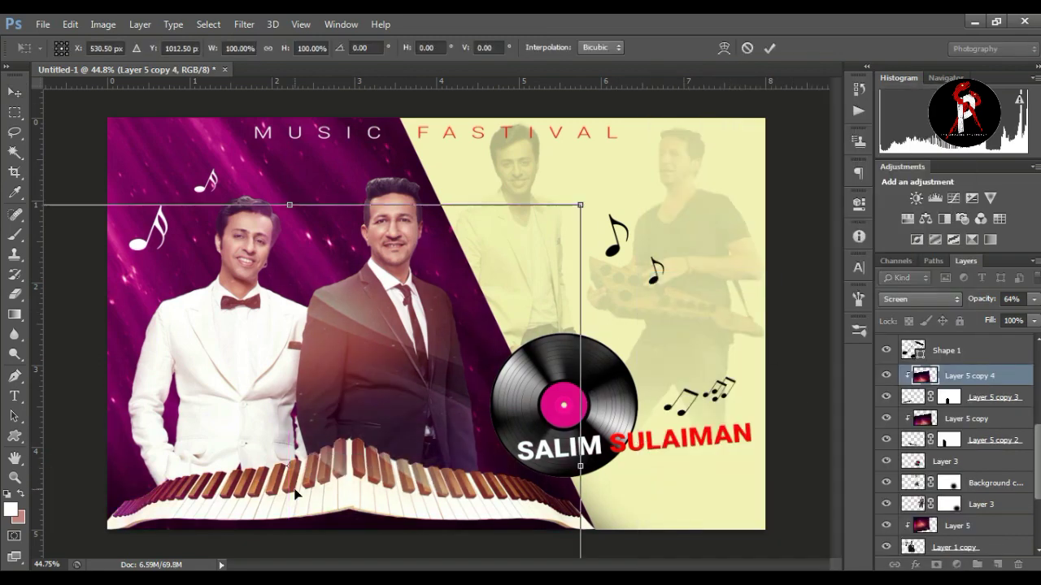
pyautogui.press('Return')
pyautogui.click(785, 467)
# Add a new empty layer directly above Layer 4 in the magenta background
pyautogui.scroll(-1, 957, 443)
pyautogui.scroll(-3, 956, 443)
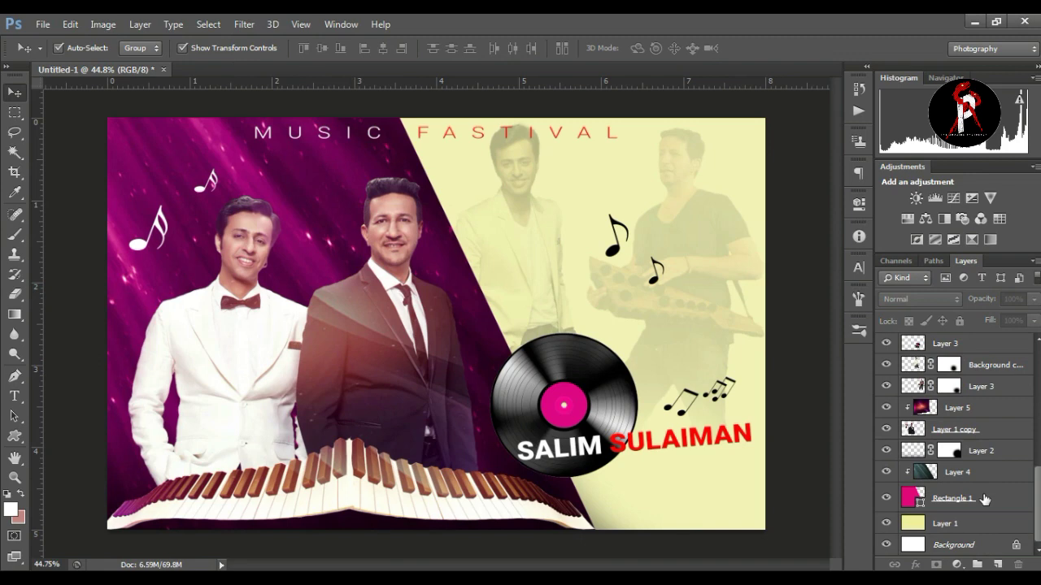
pyautogui.click(955, 498)
pyautogui.click(997, 564)
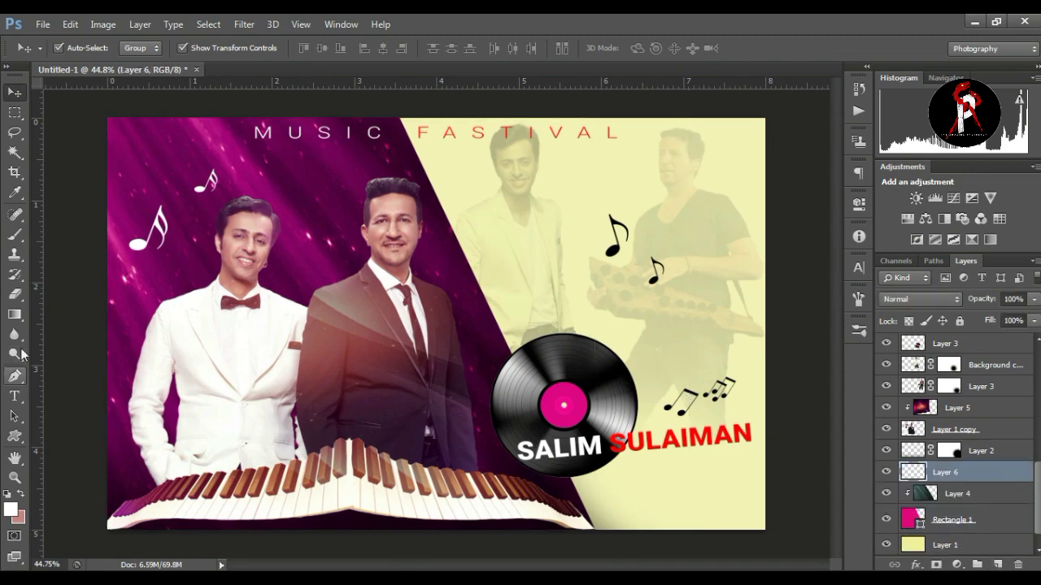
# Paint a soft pale yellow spot with a 500 px brush in the upper-left of the magenta area
pyautogui.click(14, 236)
pyautogui.click(11, 510)
pyautogui.click(704, 503)
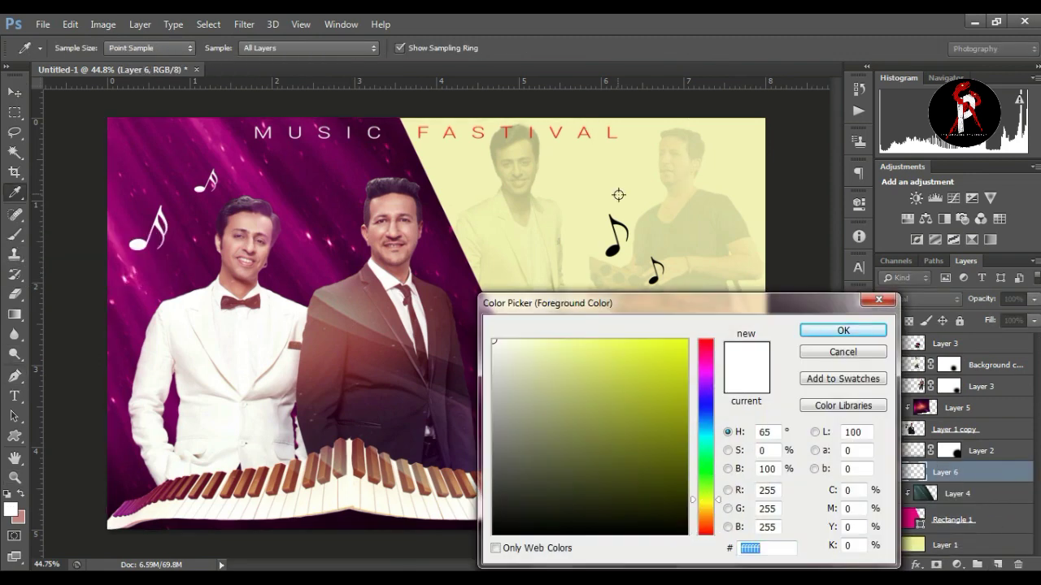
pyautogui.click(541, 348)
pyautogui.click(824, 331)
pyautogui.click(157, 176)
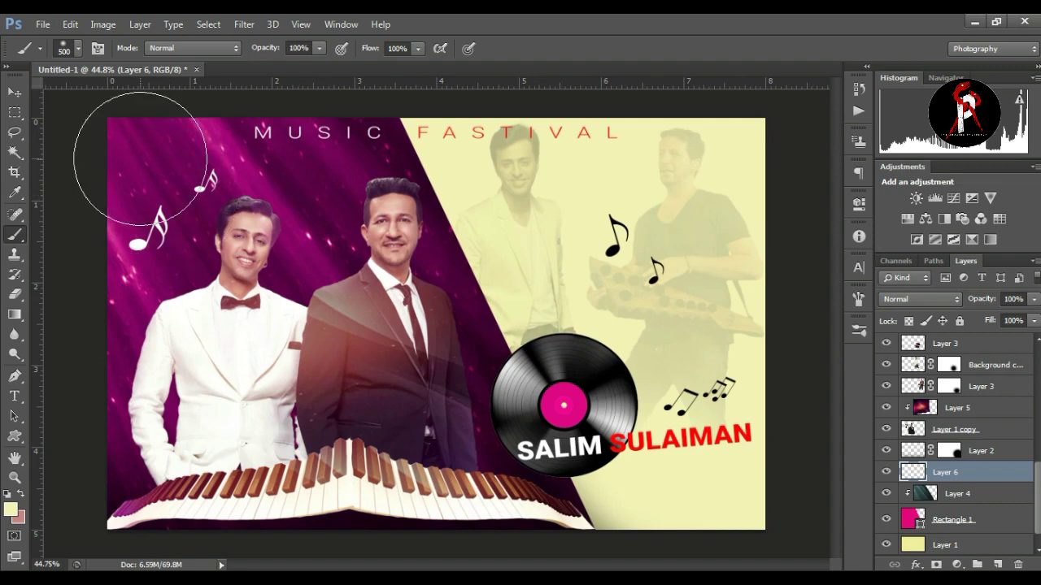
# Enlarge the pale yellow spot and shift it toward the upper-left corner of the poster
pyautogui.click(14, 91)
pyautogui.hotkey('ctrl', 't')
pyautogui.moveTo(280, 297); pyautogui.dragTo(663, 554)
pyautogui.moveTo(423, 420); pyautogui.dragTo(335, 306)
pyautogui.press('Return')
# Set the pale yellow spot's blend mode to Overlay and enlarge it further across the magenta background
pyautogui.click(921, 300)
pyautogui.click(895, 340)
pyautogui.hotkey('ctrl', 't')
pyautogui.moveTo(575, 439); pyautogui.dragTo(637, 539)
pyautogui.press('Return')
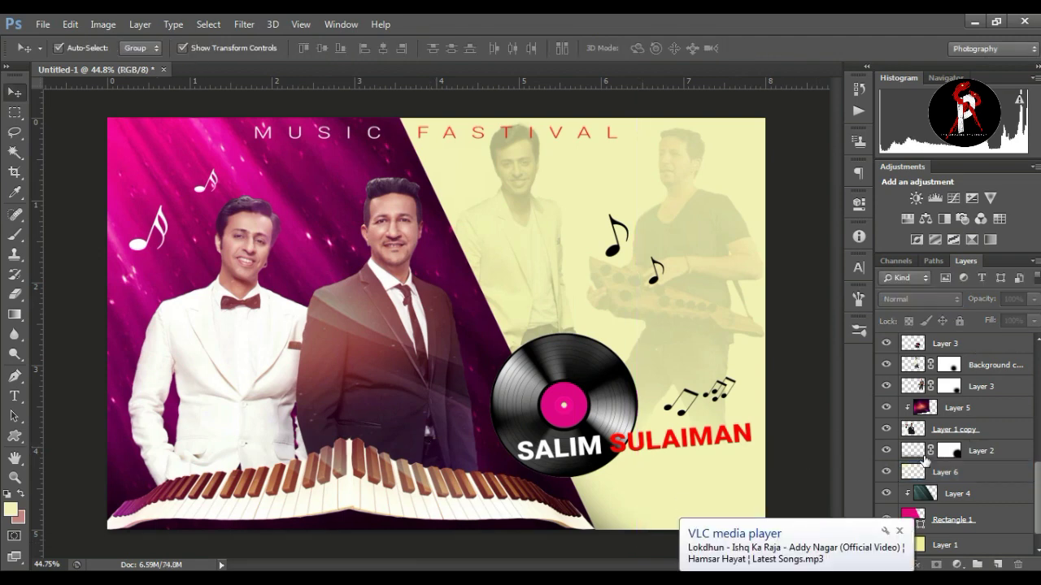
# Reduce the opacity of the Overlay light spot to 78%
pyautogui.click(1034, 299)
pyautogui.moveTo(1032, 316); pyautogui.dragTo(1019, 322)
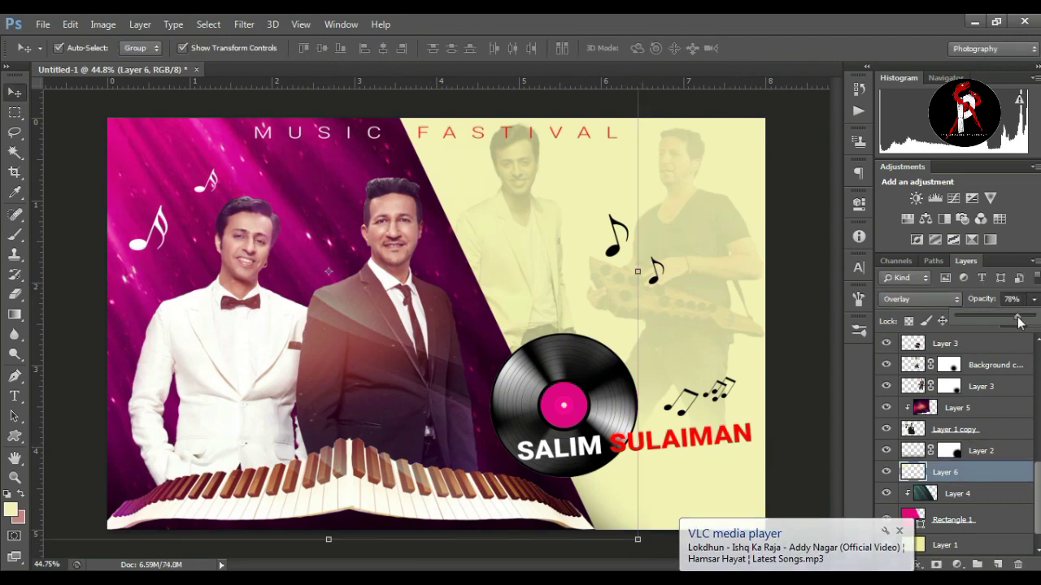
pyautogui.click(810, 322)
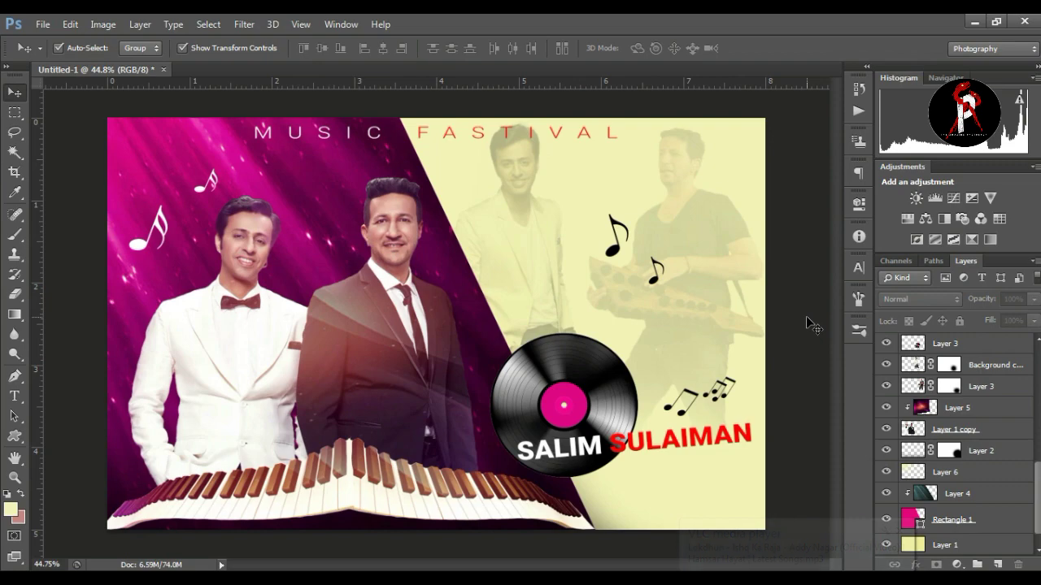
# Add a layer mask to the glow layer clipped to the two suited men and prepare to brush around their heads
pyautogui.click(922, 413)
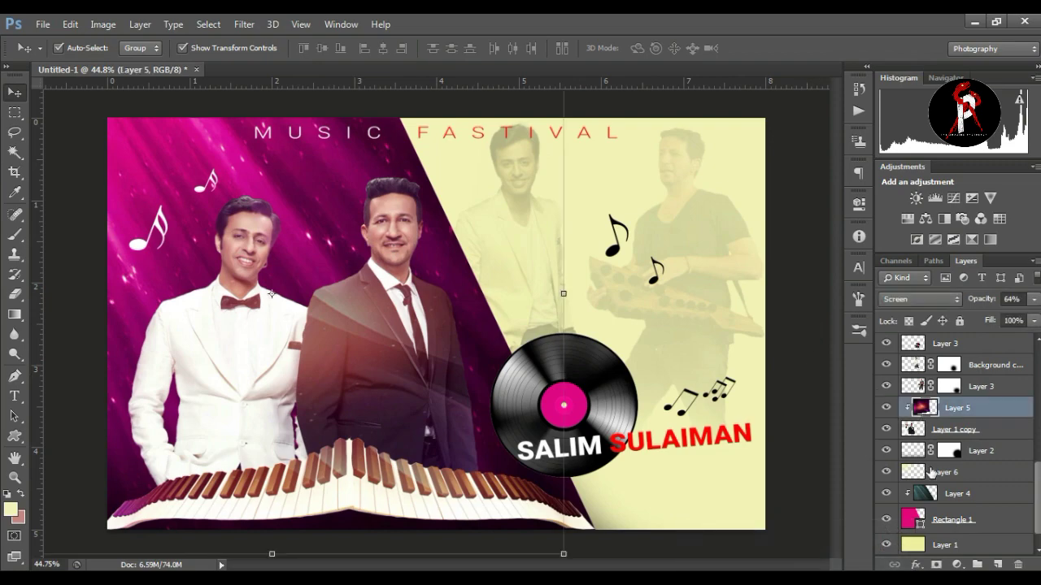
pyautogui.click(935, 564)
pyautogui.click(14, 478)
pyautogui.moveTo(248, 182)
pyautogui.mouseDown()
pyautogui.moveTo(278, 182)
pyautogui.moveTo(297, 166)
pyautogui.mouseUp()
pyautogui.click(14, 234)
pyautogui.click(79, 234)
# Shrink the brush to about 50 px and mask the glow off the left man's face
pyautogui.press('[')
pyautogui.press('[')
pyautogui.press('[')
pyautogui.press('[')
pyautogui.press('[')
pyautogui.press('[')
pyautogui.press('[')
pyautogui.press('[')
pyautogui.press('[')
pyautogui.press('[')
pyautogui.press('[')
pyautogui.press('[')
pyautogui.press('[')
pyautogui.press('[')
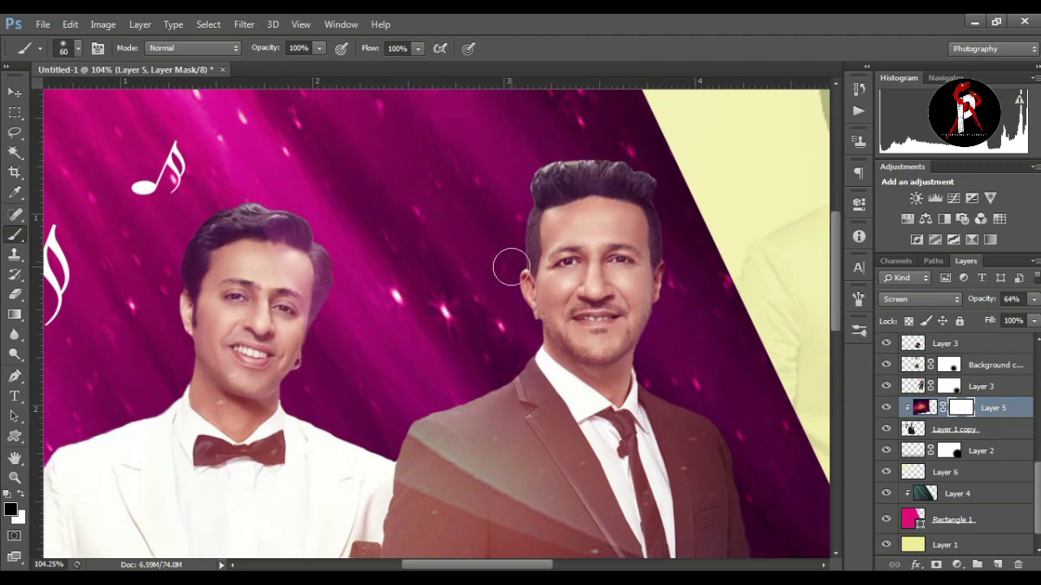
pyautogui.click(288, 305)
pyautogui.click(239, 301)
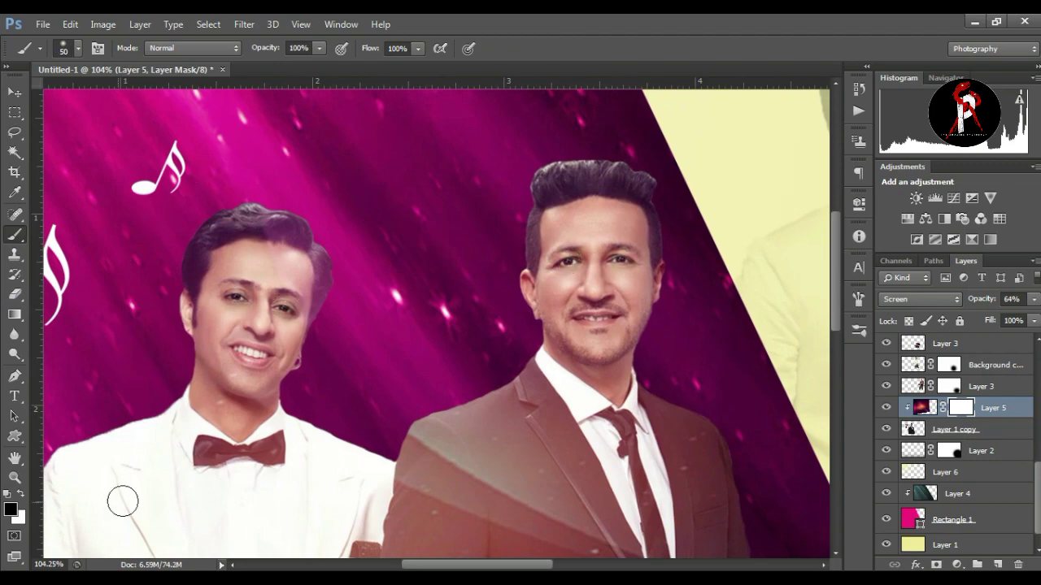
pyautogui.click(15, 477)
pyautogui.moveTo(623, 246); pyautogui.dragTo(527, 247)
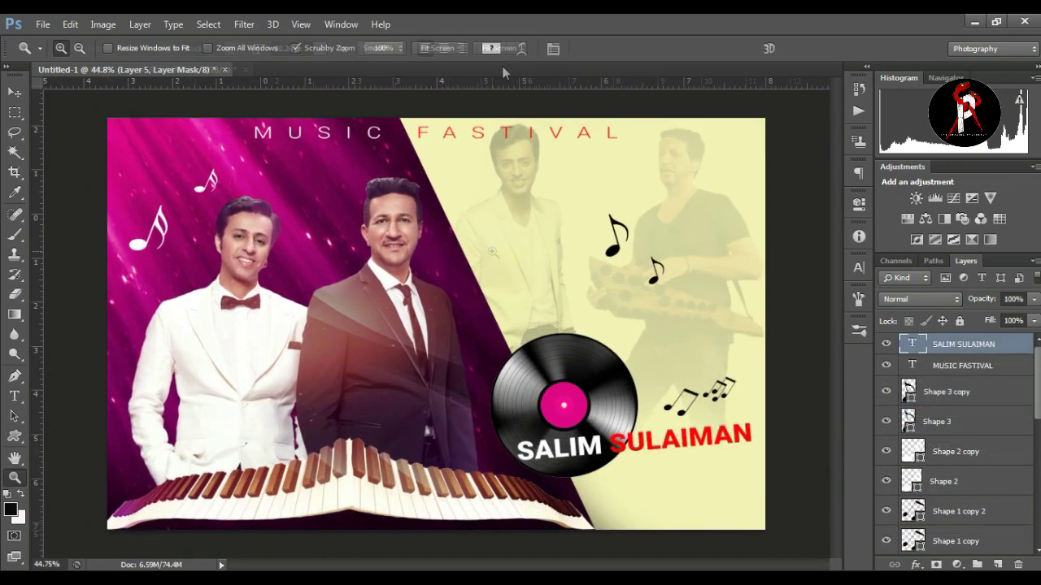
# Add the white text BEST BACKGROUND in Roboto Black, 24.05 pt, over the yellow area
pyautogui.press('t')
pyautogui.click(512, 238)
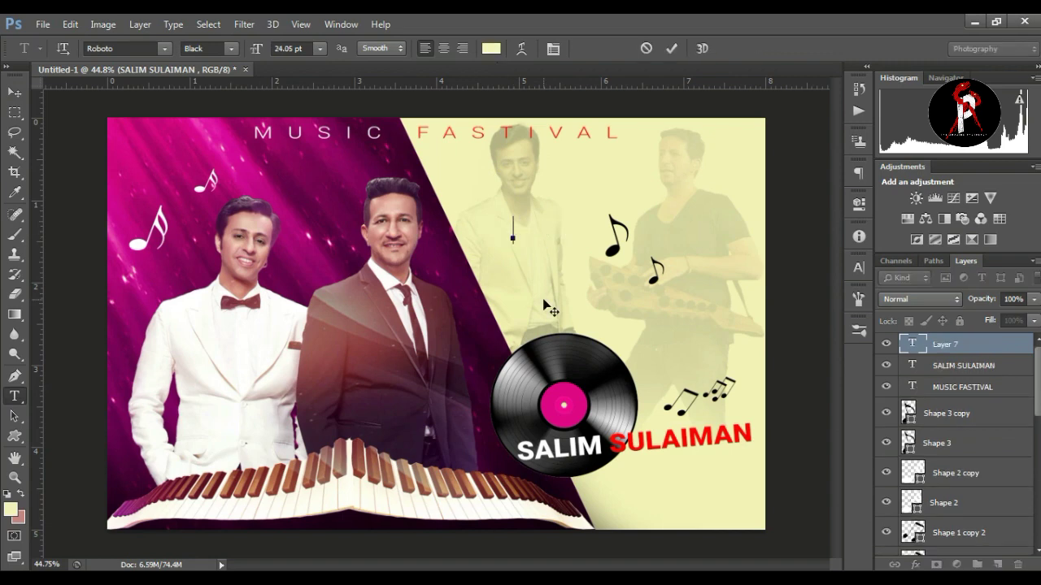
pyautogui.click(490, 50)
pyautogui.moveTo(516, 359); pyautogui.dragTo(491, 337)
pyautogui.click(842, 330)
pyautogui.write('BEST BACKGROUN')
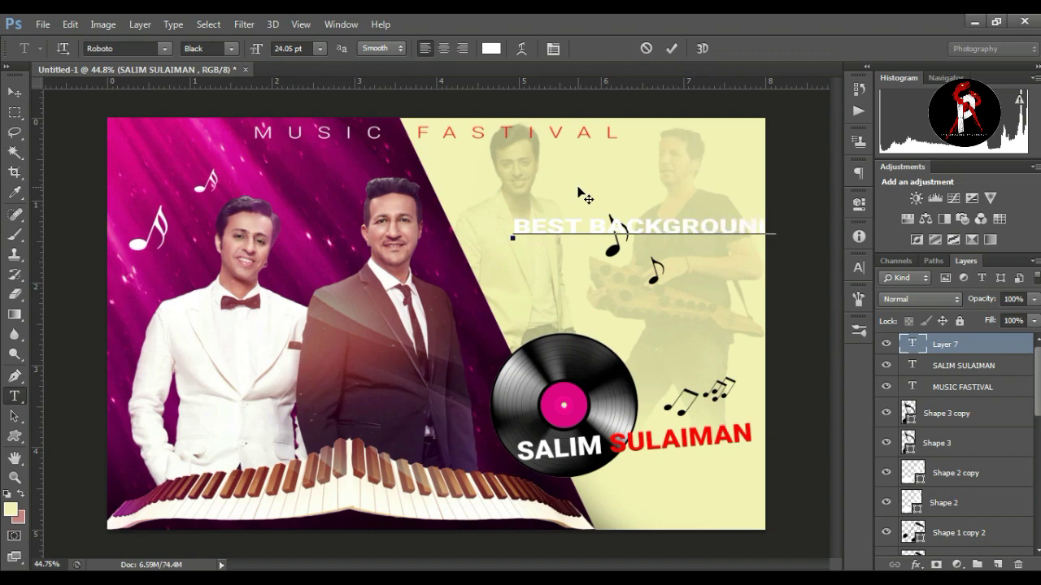
pyautogui.click(672, 48)
# Place the BEST BACKGROUND text beneath the SALIM SULAIMAN title and rotate it about -5.2° to match
pyautogui.press('v')
pyautogui.hotkey('ctrl', 't')
pyautogui.moveTo(740, 231); pyautogui.dragTo(769, 452)
pyautogui.press('Return')
pyautogui.hotkey('ctrl', 't')
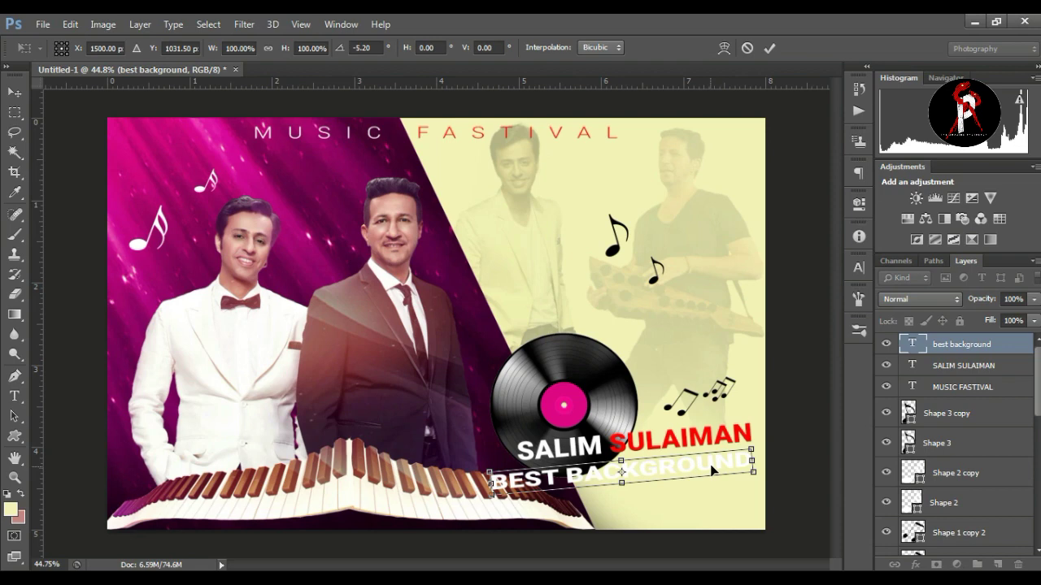
pyautogui.press('Return')
# Set the word BEST to Roboto Light at a smaller size and shift the tagline right beneath the title
pyautogui.click(859, 267)
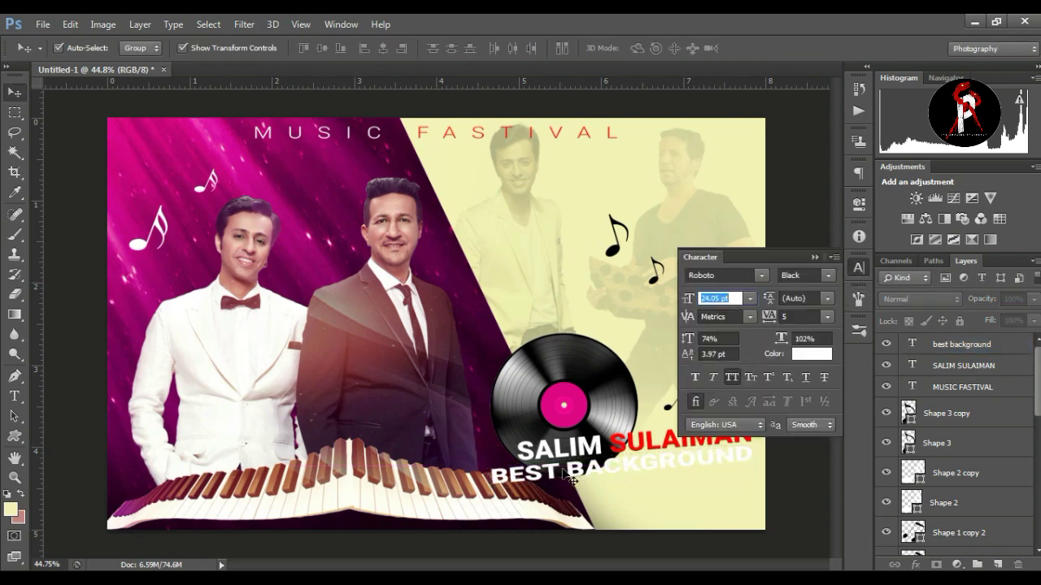
pyautogui.click(563, 470)
pyautogui.click(15, 396)
pyautogui.doubleClick(558, 470)
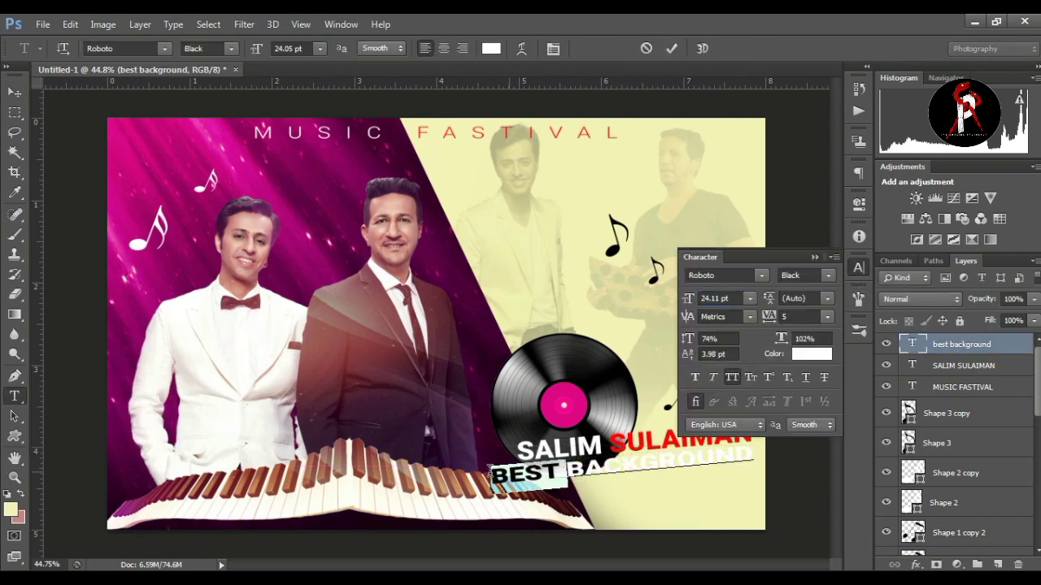
pyautogui.click(827, 275)
pyautogui.click(804, 249)
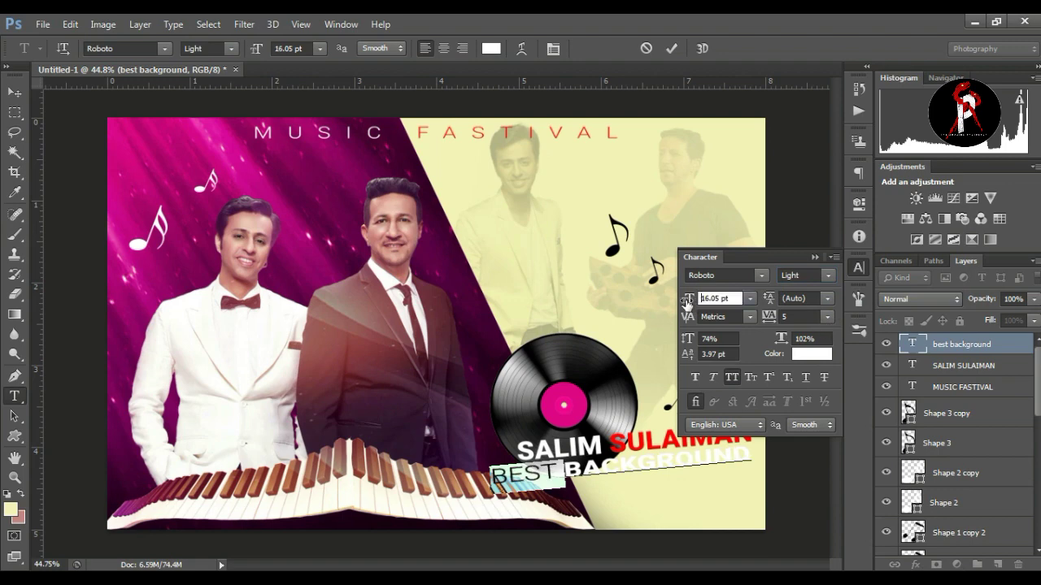
pyautogui.moveTo(692, 303); pyautogui.dragTo(682, 305)
pyautogui.click(671, 48)
pyautogui.click(14, 92)
pyautogui.moveTo(659, 461); pyautogui.dragTo(698, 457)
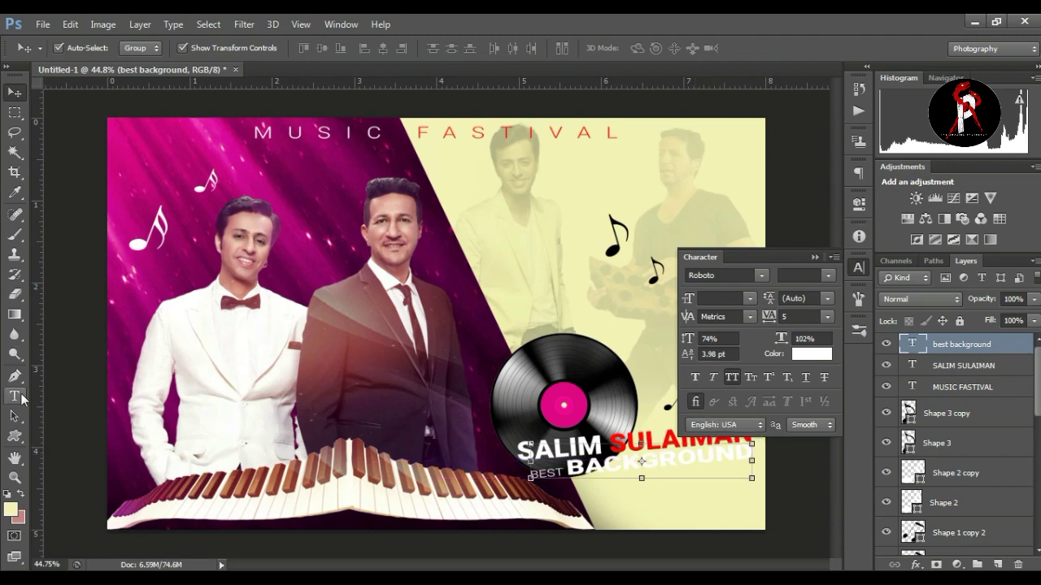
# Recolor the word BACKGROUND magenta, sampling the color from the record's center label
pyautogui.click(27, 400)
pyautogui.moveTo(570, 465); pyautogui.dragTo(796, 462)
pyautogui.click(817, 354)
pyautogui.moveTo(669, 302); pyautogui.dragTo(832, 302)
pyautogui.click(571, 396)
pyautogui.moveTo(846, 362); pyautogui.dragTo(850, 340)
pyautogui.click(980, 330)
pyautogui.hotkey('ctrl', 'Return')
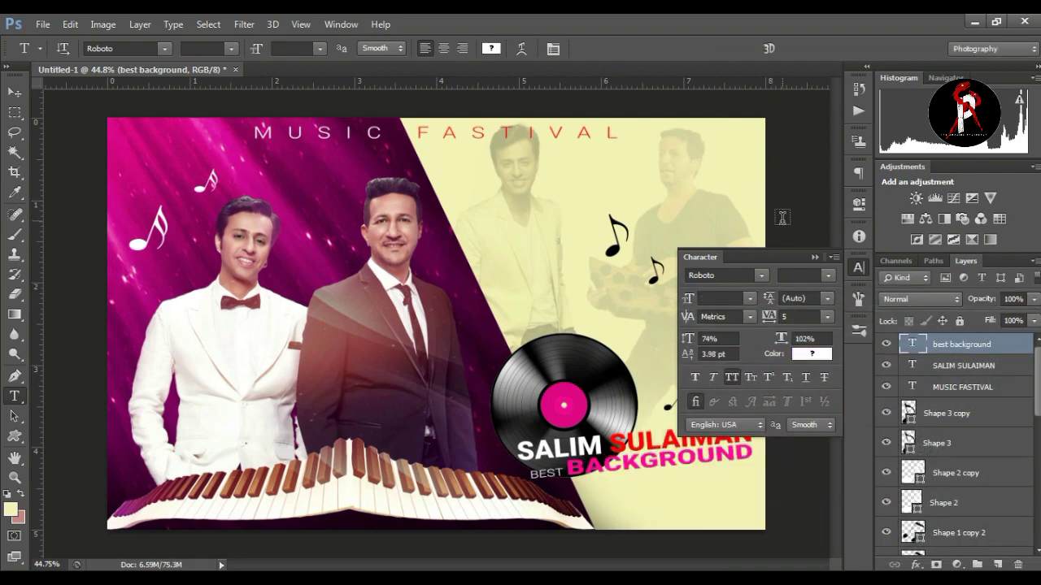
# Recolor the letters BAC of BACKGROUND, lying over the record, white (ffffff)
pyautogui.doubleClick(546, 473)
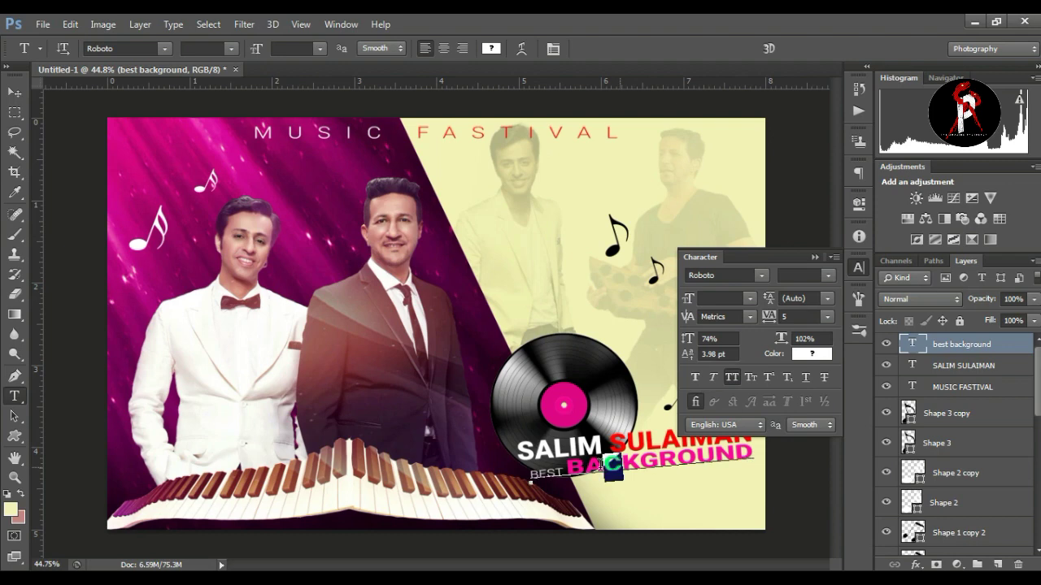
pyautogui.click(811, 353)
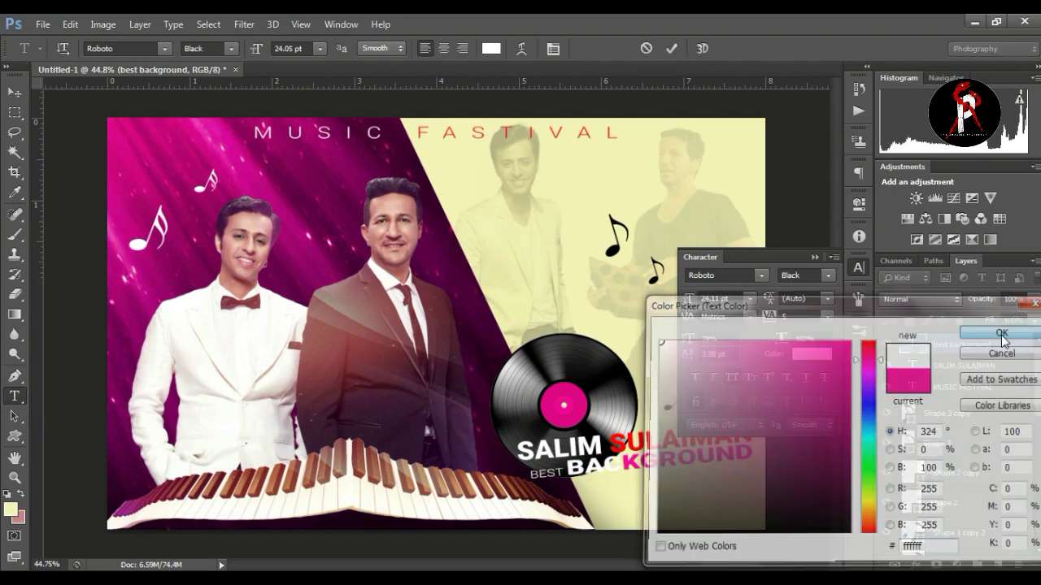
pyautogui.click(1006, 330)
pyautogui.click(672, 48)
pyautogui.click(814, 257)
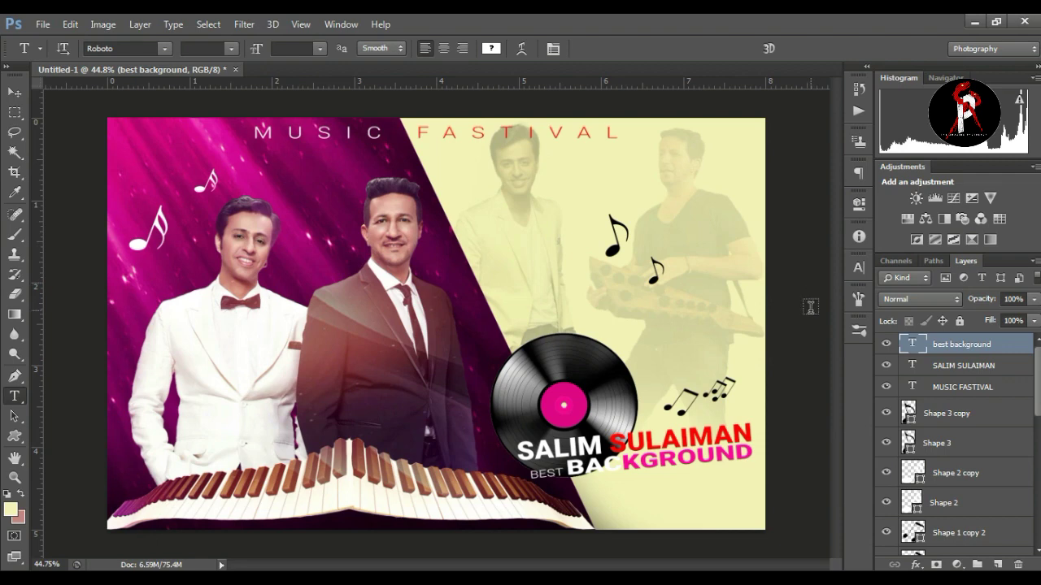
# Reduce the size of the word BACKGROUND in the tagline to 17.05 pt
pyautogui.press('v')
pyautogui.click(15, 397)
pyautogui.moveTo(570, 469); pyautogui.dragTo(753, 457)
pyautogui.click(857, 268)
pyautogui.click(693, 300)
pyautogui.moveTo(693, 301)
pyautogui.mouseDown()
pyautogui.moveTo(683, 304)
pyautogui.moveTo(693, 300)
pyautogui.mouseUp()
pyautogui.click(674, 47)
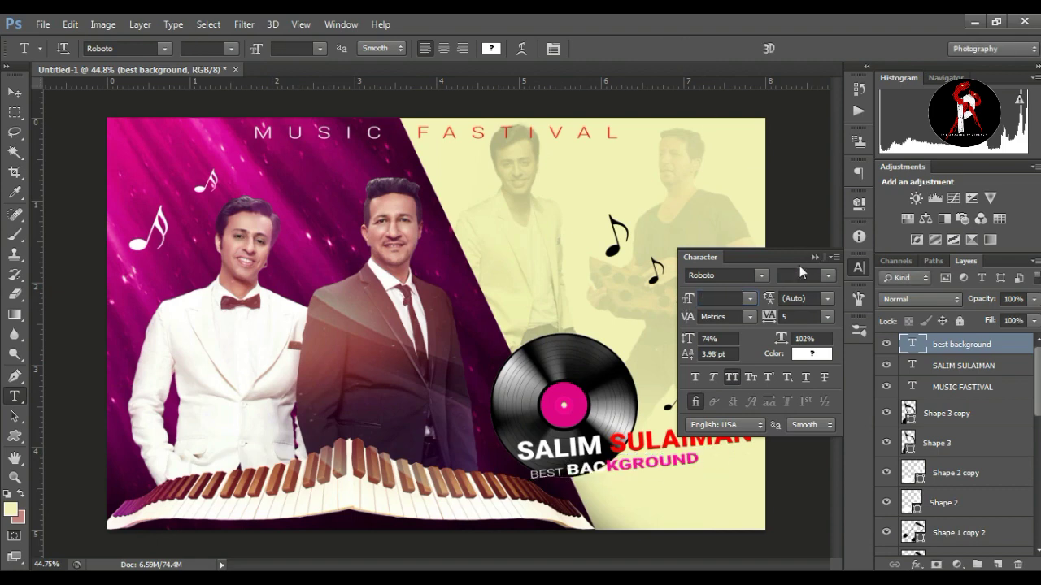
pyautogui.click(814, 257)
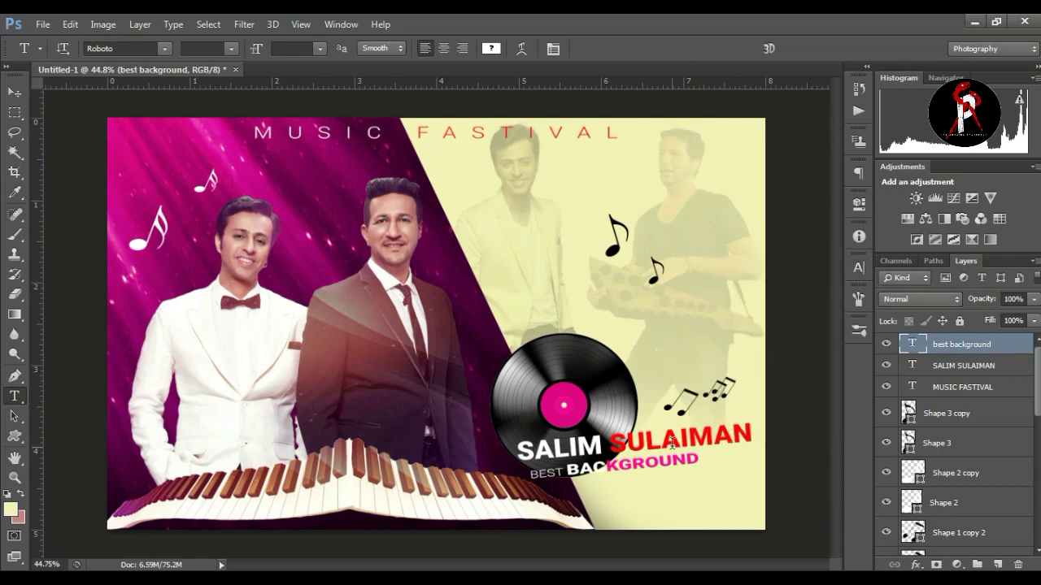
# Append MUSIC to the end of the BEST BACKGROUND tagline and scale the line down to fit beneath the title
pyautogui.click(672, 469)
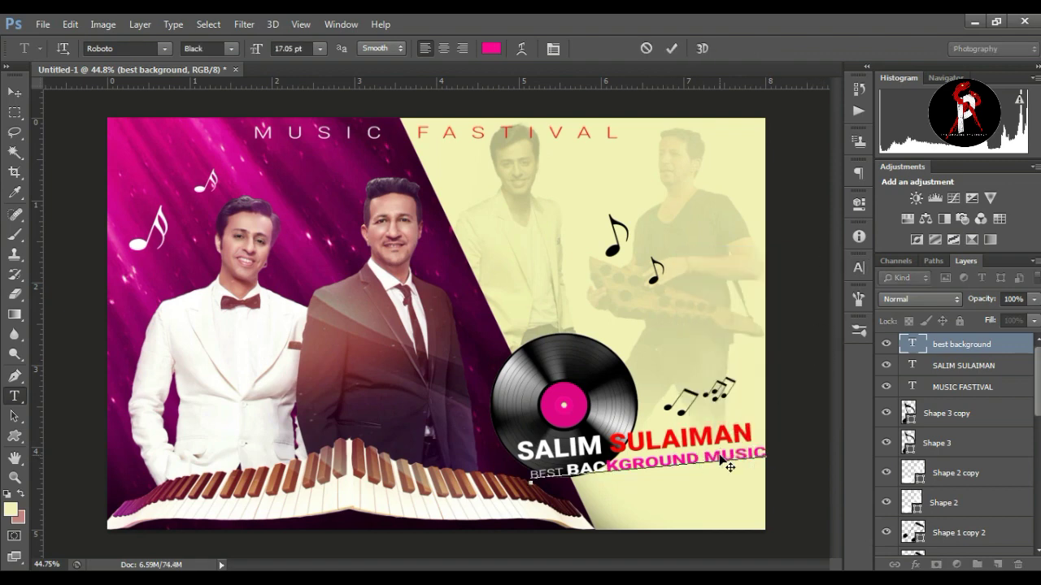
pyautogui.click(672, 48)
pyautogui.click(18, 92)
pyautogui.moveTo(766, 445); pyautogui.dragTo(647, 461)
pyautogui.moveTo(729, 439); pyautogui.dragTo(729, 444)
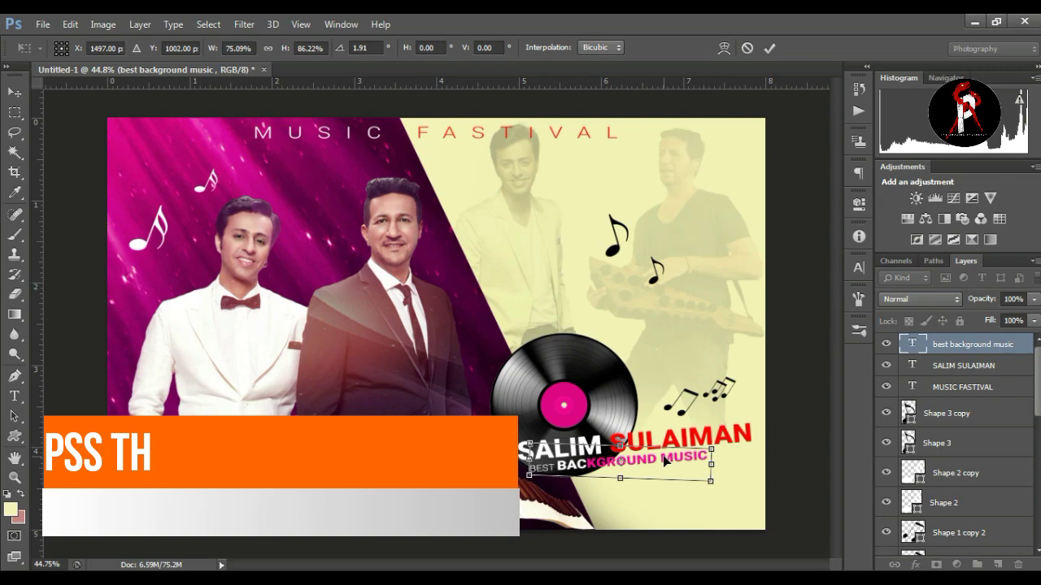
pyautogui.press('Return')
pyautogui.click(809, 458)
# Append DIRECTOR to the tagline and scale and rotate the line to match the title's width and slant
pyautogui.click(16, 397)
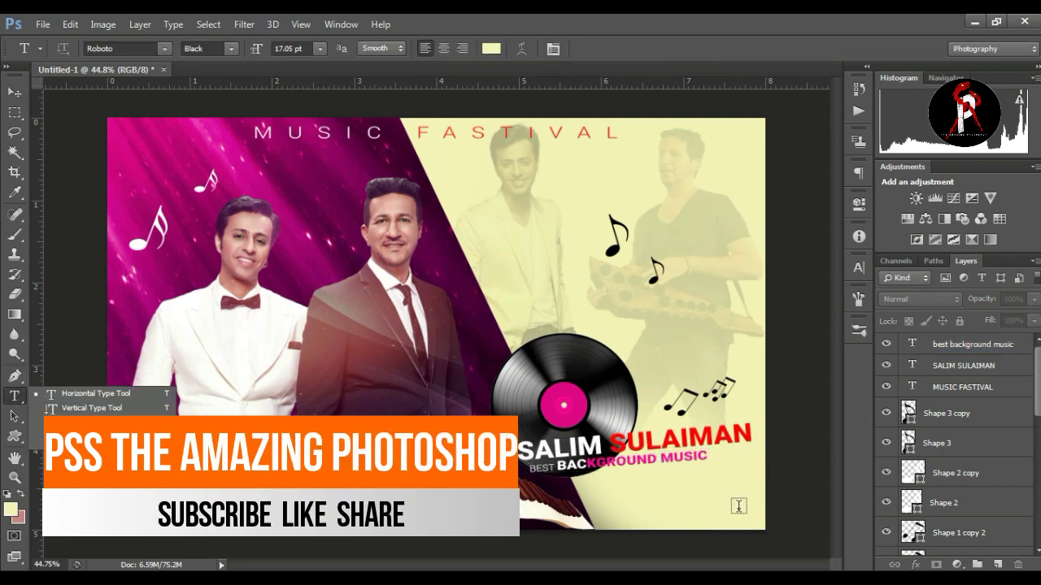
pyautogui.click(695, 461)
pyautogui.write('DJ')
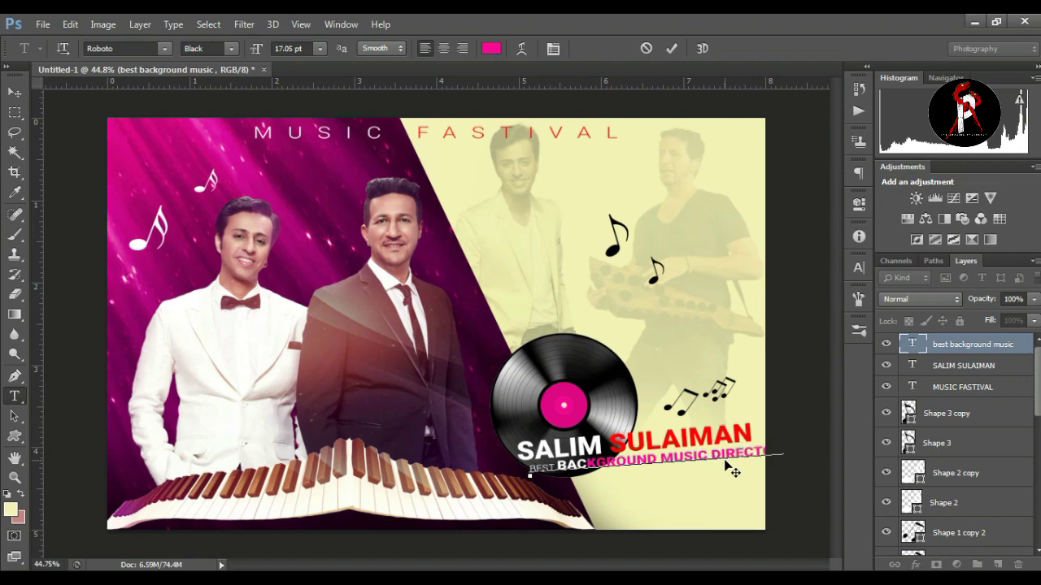
pyautogui.click(672, 48)
pyautogui.press('v')
pyautogui.moveTo(785, 460); pyautogui.dragTo(765, 435)
pyautogui.doubleClick(715, 465)
pyautogui.click(797, 443)
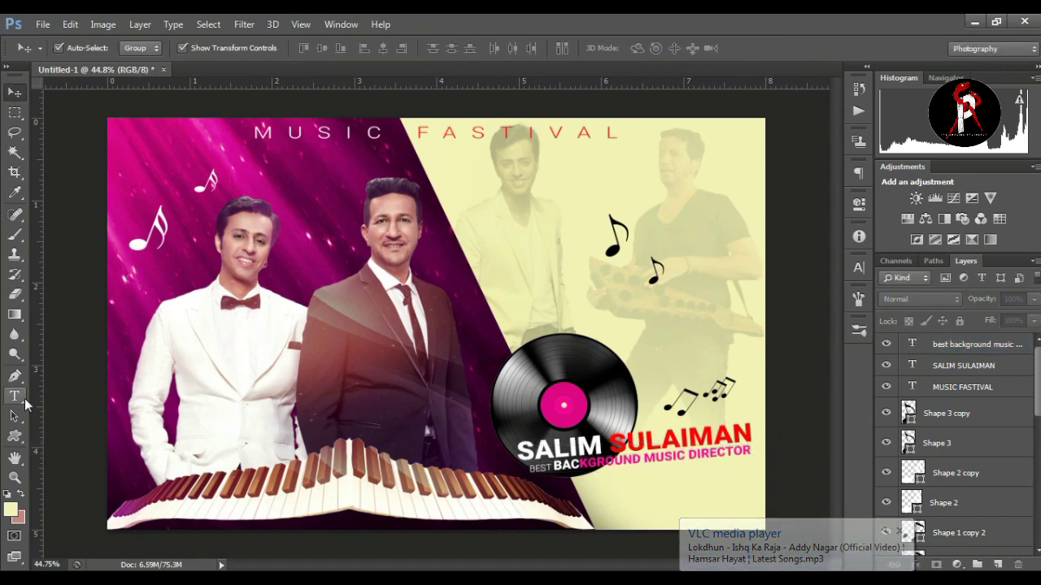
# Recolor the letters KGRO of BACKGROUND in the tagline white
pyautogui.click(15, 396)
pyautogui.moveTo(615, 465); pyautogui.dragTo(530, 469)
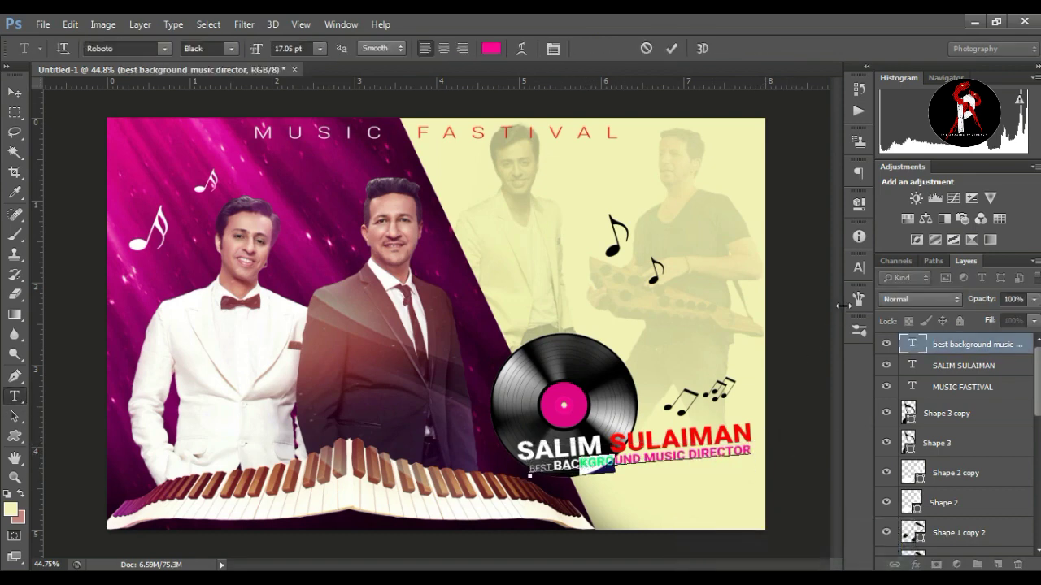
pyautogui.click(858, 267)
pyautogui.click(805, 355)
pyautogui.moveTo(708, 376); pyautogui.dragTo(573, 297)
pyautogui.click(1003, 330)
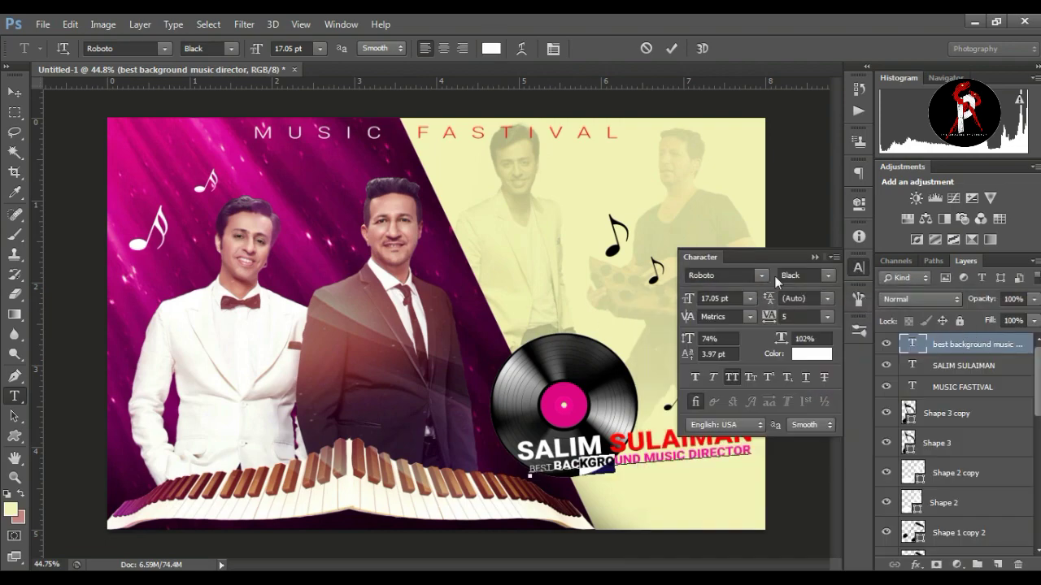
pyautogui.hotkey('ctrl', 'Return')
# Recolor the letter O of BACKGROUND magenta, sampling the color from the adjacent tagline letters
pyautogui.moveTo(604, 465); pyautogui.dragTo(616, 463)
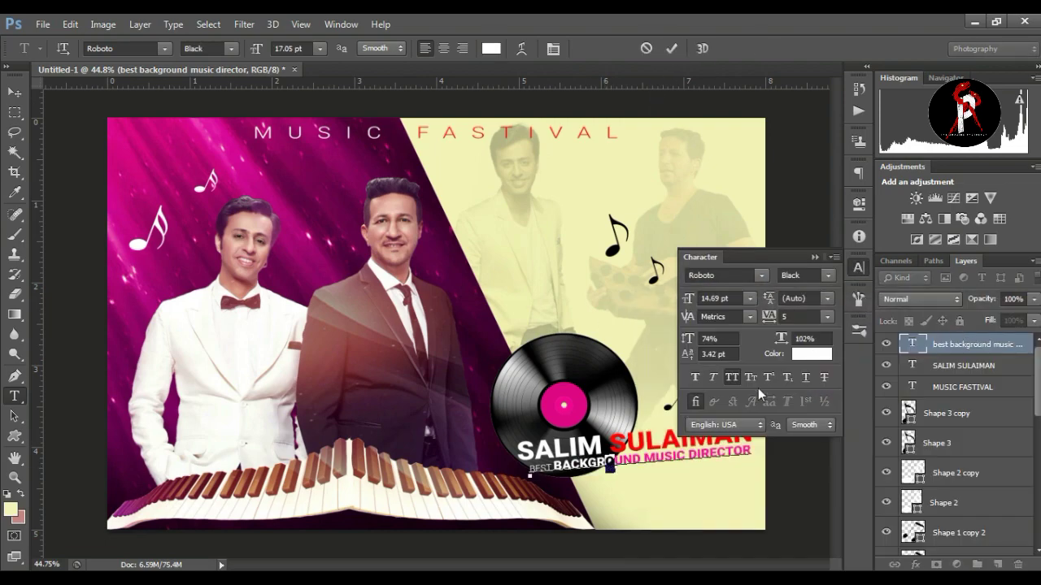
pyautogui.click(811, 353)
pyautogui.click(618, 462)
pyautogui.click(1006, 330)
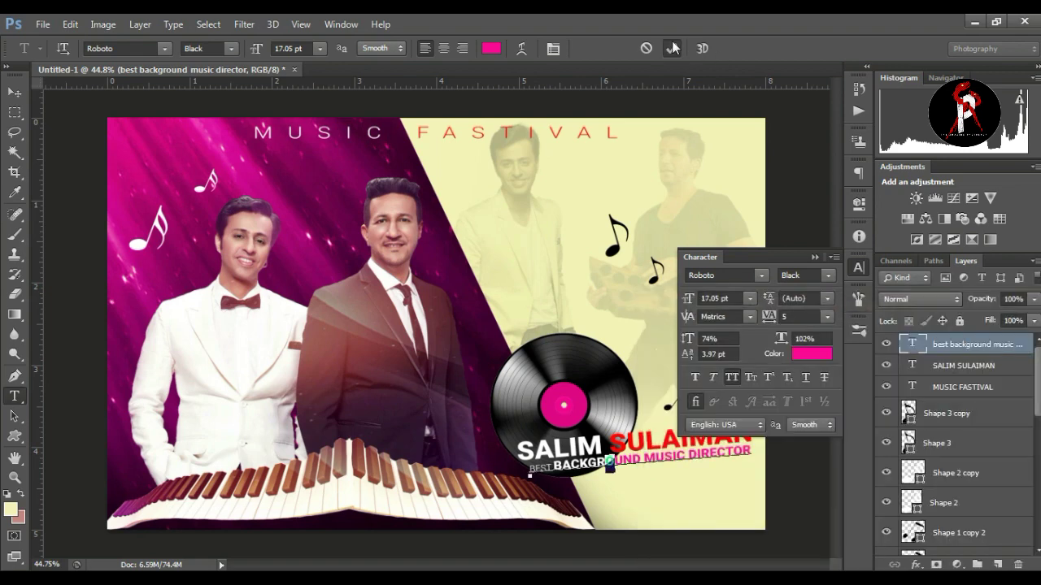
pyautogui.hotkey('ctrl', 'Return')
pyautogui.click(815, 257)
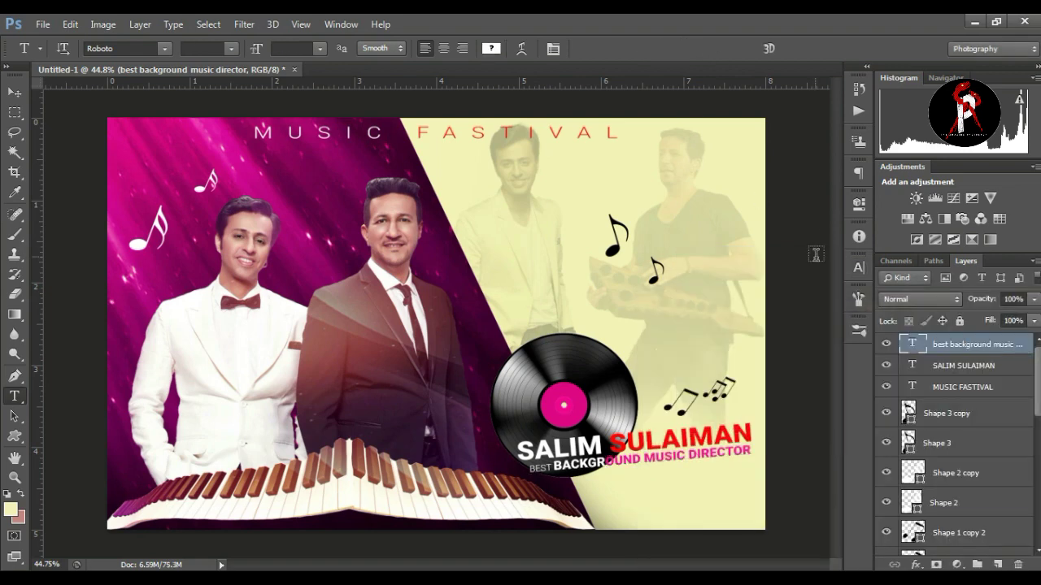
# Add a white text line reading MUSIC COMPOSER & SINGER below the tagline
pyautogui.click(547, 501)
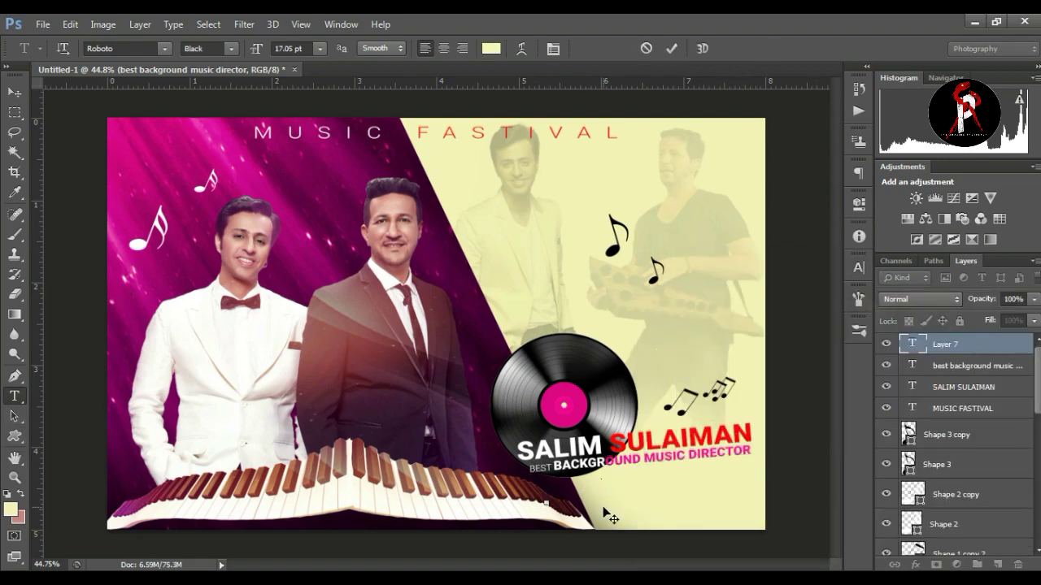
pyautogui.write('MUSI')
pyautogui.press('BackSpace')
pyautogui.press('BackSpace')
pyautogui.press('BackSpace')
pyautogui.press('BackSpace')
pyautogui.press('BackSpace')
pyautogui.click(490, 48)
pyautogui.click(656, 338)
pyautogui.click(996, 331)
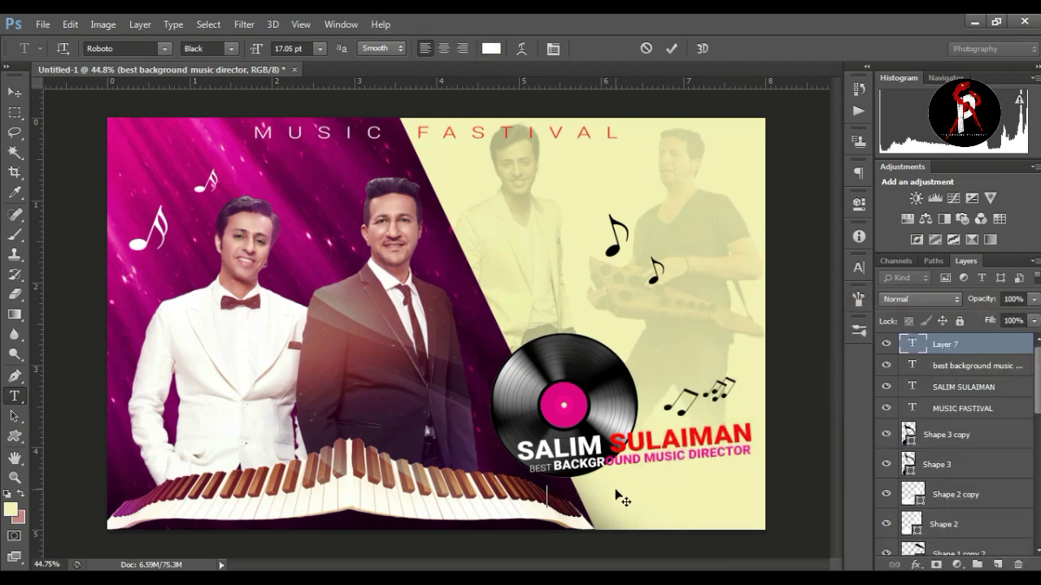
pyautogui.write('MUSIC COMPO')
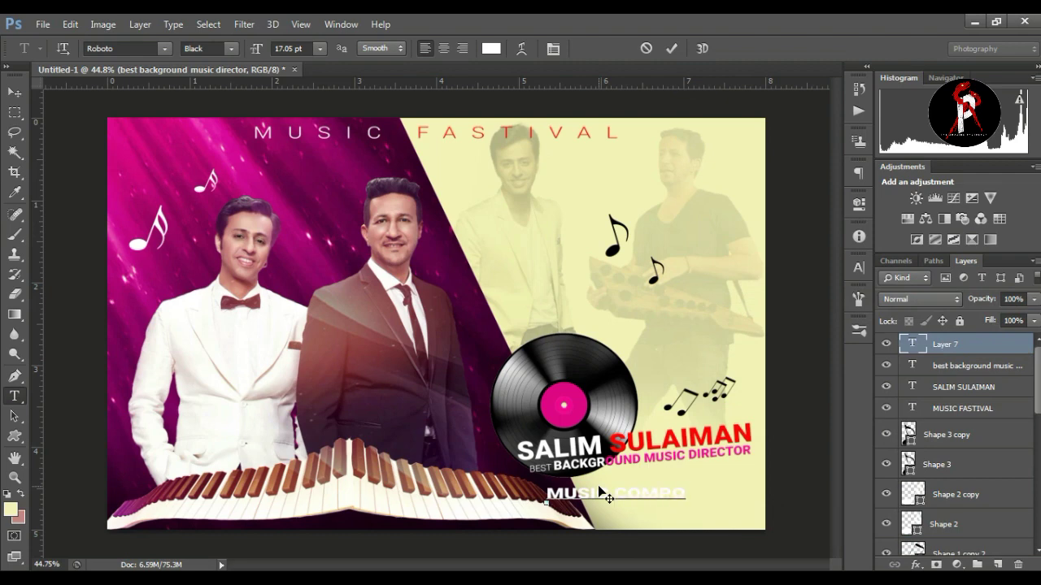
pyautogui.press('BackSpace')
pyautogui.press('BackSpace')
pyautogui.press('BackSpace')
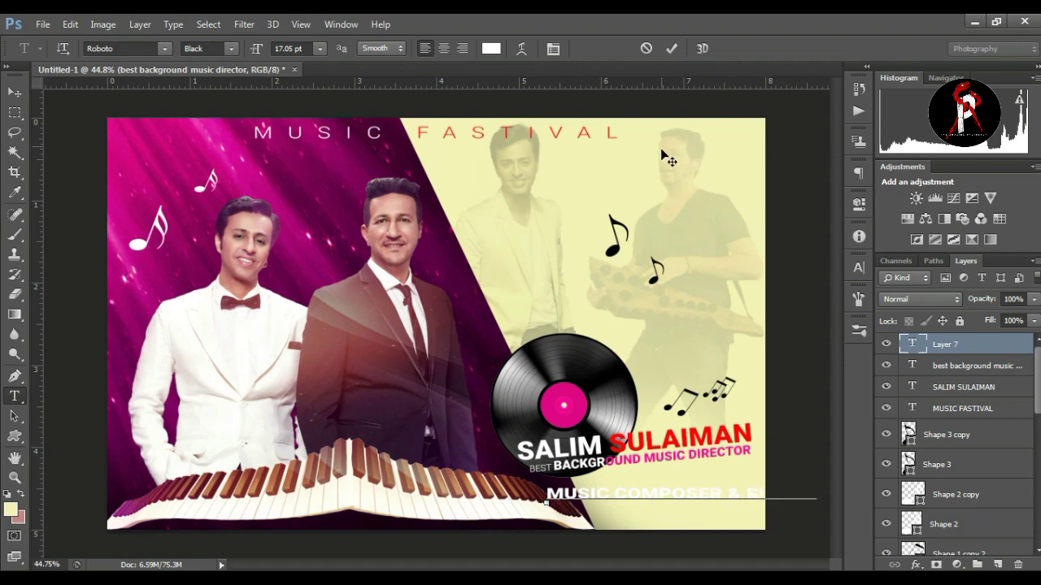
pyautogui.click(671, 48)
# Shrink the MUSIC COMPOSER & SINGER line, rotate it about -6.1 degrees and place it directly beneath the tagline
pyautogui.hotkey('ctrl', 't')
pyautogui.moveTo(833, 489); pyautogui.dragTo(730, 463)
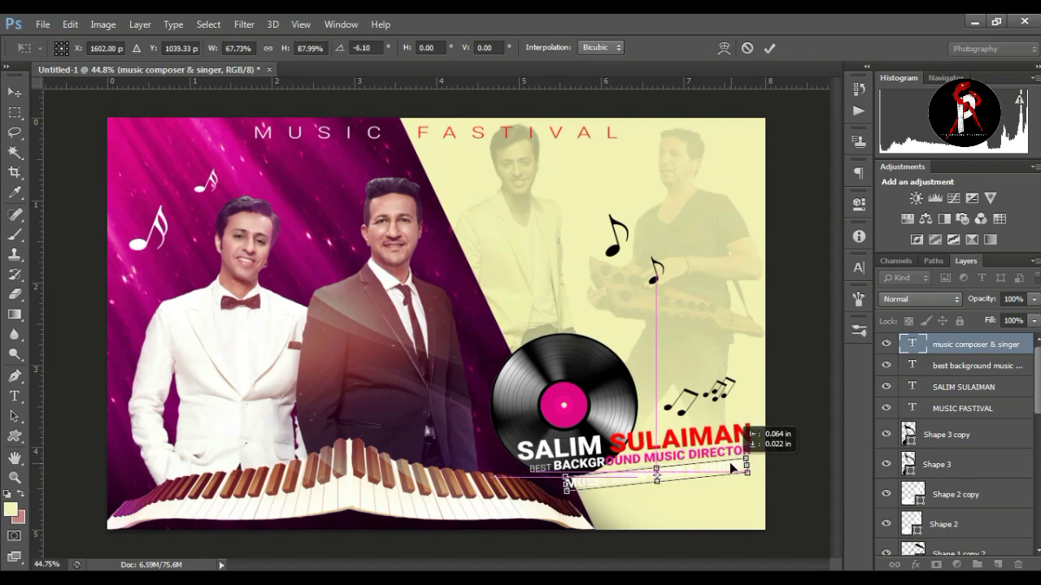
pyautogui.press('Return')
# Set the word MUSIC in the composer line to Roboto Light at 10.05 pt
pyautogui.press('z')
pyautogui.moveTo(793, 476); pyautogui.dragTo(857, 454)
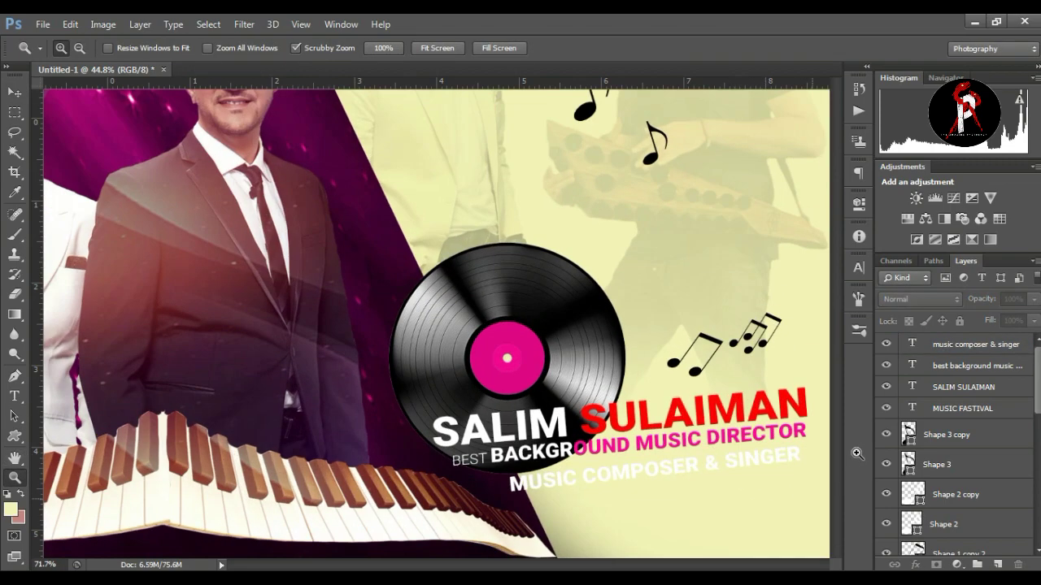
pyautogui.click(767, 474)
pyautogui.click(14, 396)
pyautogui.moveTo(426, 462); pyautogui.dragTo(320, 470)
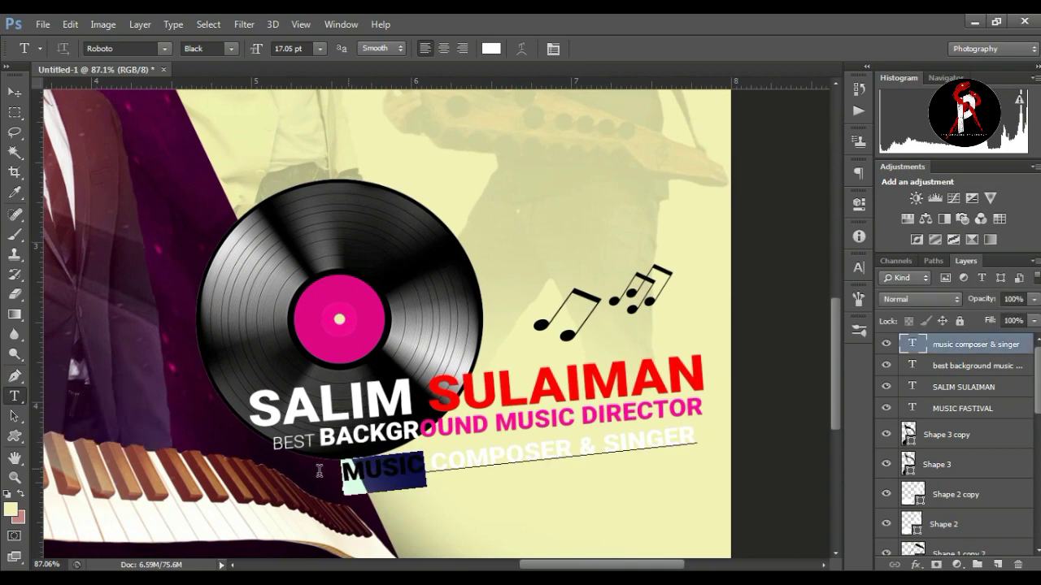
pyautogui.click(859, 267)
pyautogui.click(805, 275)
pyautogui.click(801, 300)
pyautogui.moveTo(690, 300); pyautogui.dragTo(687, 302)
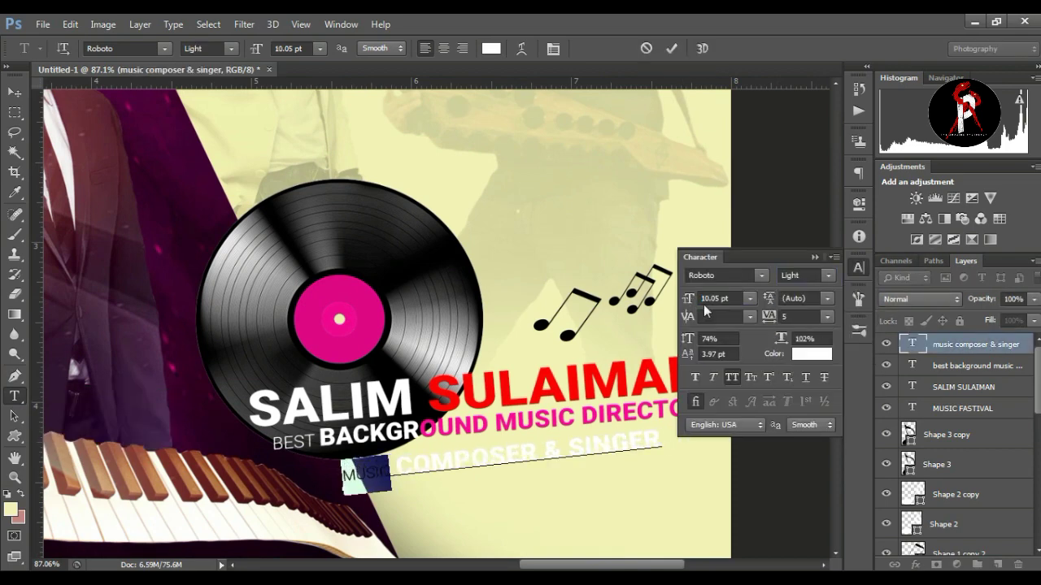
pyautogui.click(671, 49)
# Shift the title and the BEST BACKGROUND MUSIC DIRECTOR tagline slightly up and left over the record
pyautogui.press('v')
pyautogui.moveTo(600, 389); pyautogui.dragTo(583, 379)
pyautogui.hotkey('ctrl', 't')
pyautogui.click(769, 48)
pyautogui.moveTo(560, 425); pyautogui.dragTo(549, 411)
pyautogui.click(815, 257)
# Move the MUSIC COMPOSER & SINGER line up and slightly left so it sits close beneath the tagline
pyautogui.moveTo(591, 443); pyautogui.dragTo(583, 424)
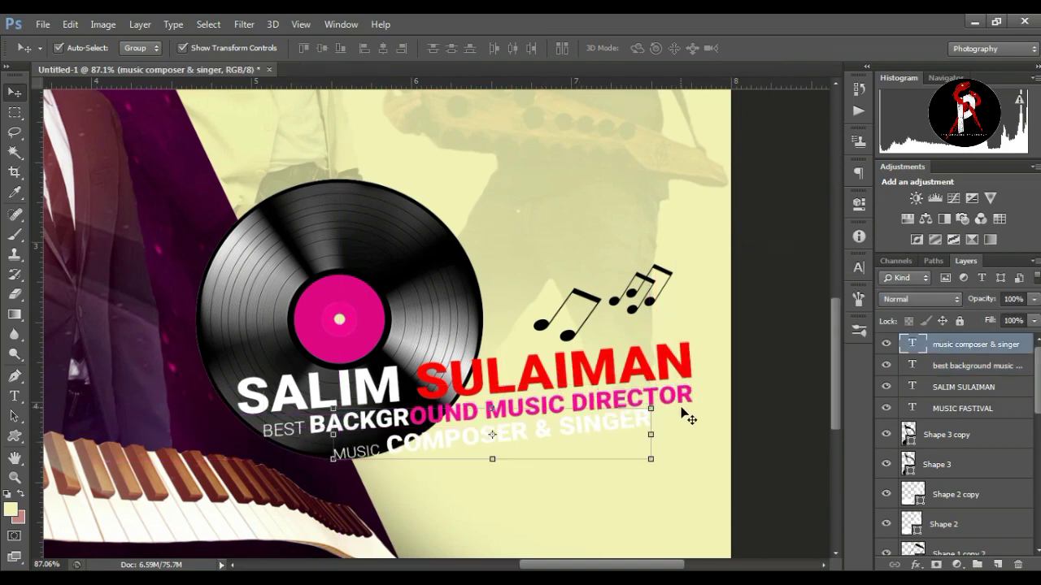
pyautogui.moveTo(667, 403); pyautogui.dragTo(668, 408)
pyautogui.doubleClick(593, 429)
pyautogui.click(769, 412)
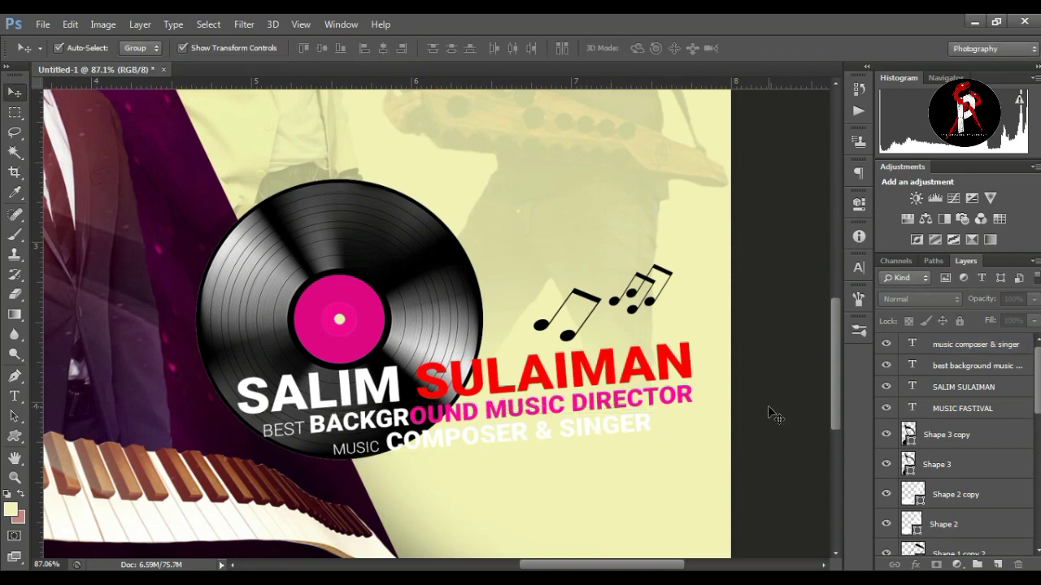
pyautogui.click(14, 396)
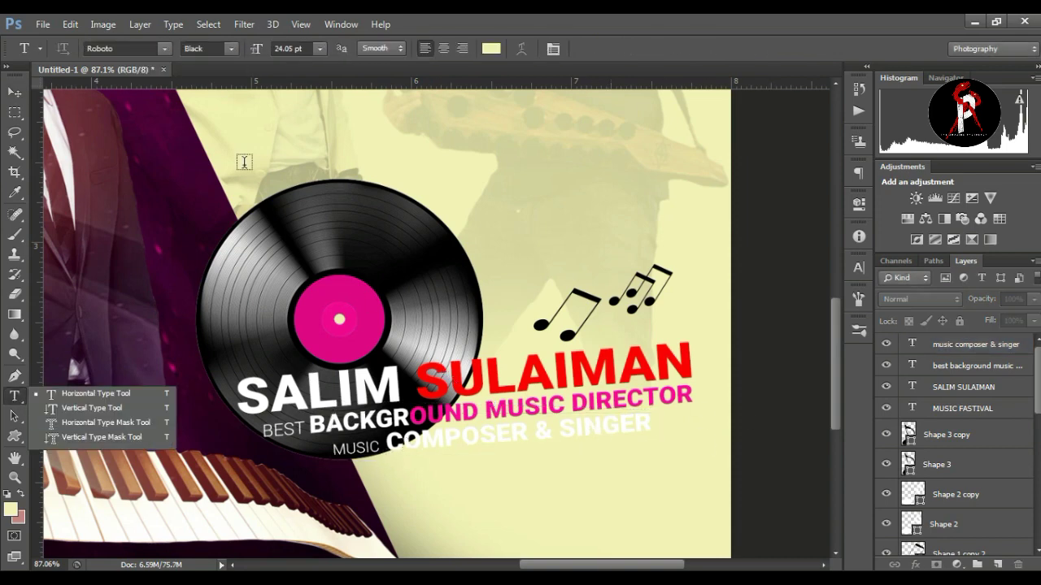
pyautogui.click(15, 93)
pyautogui.moveTo(503, 439); pyautogui.dragTo(495, 436)
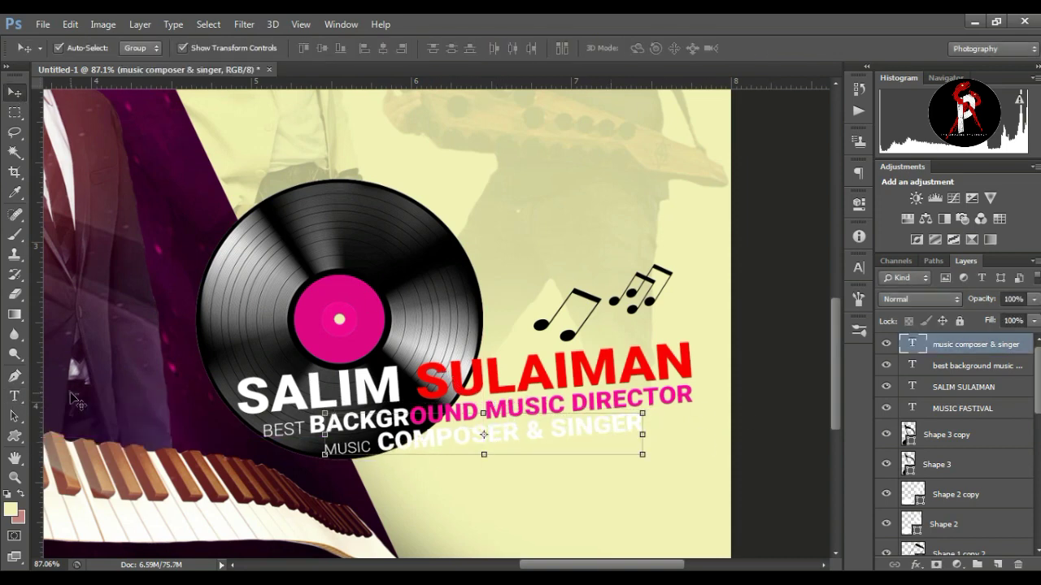
# Recolor the letters OMPOSER & SINGER magenta, leaving the part over the record white
pyautogui.click(14, 396)
pyautogui.moveTo(397, 444); pyautogui.dragTo(649, 426)
pyautogui.click(858, 268)
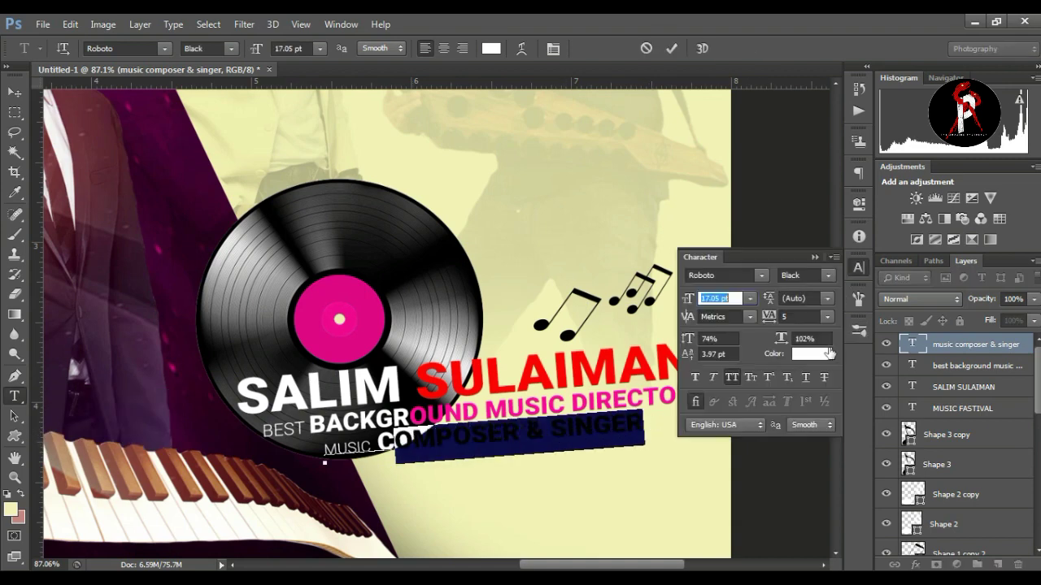
pyautogui.click(829, 352)
pyautogui.click(867, 366)
pyautogui.click(992, 325)
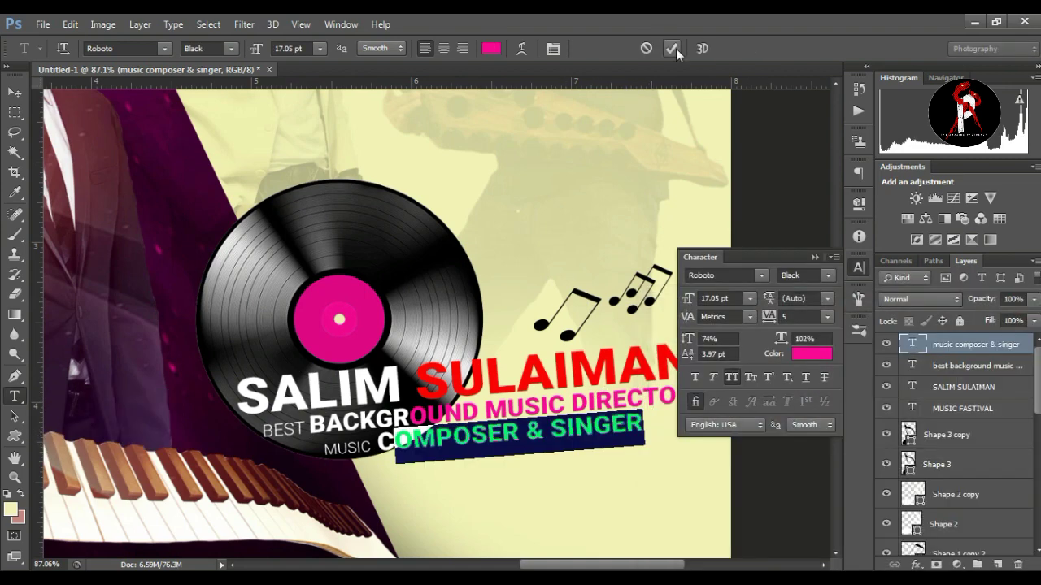
pyautogui.click(677, 49)
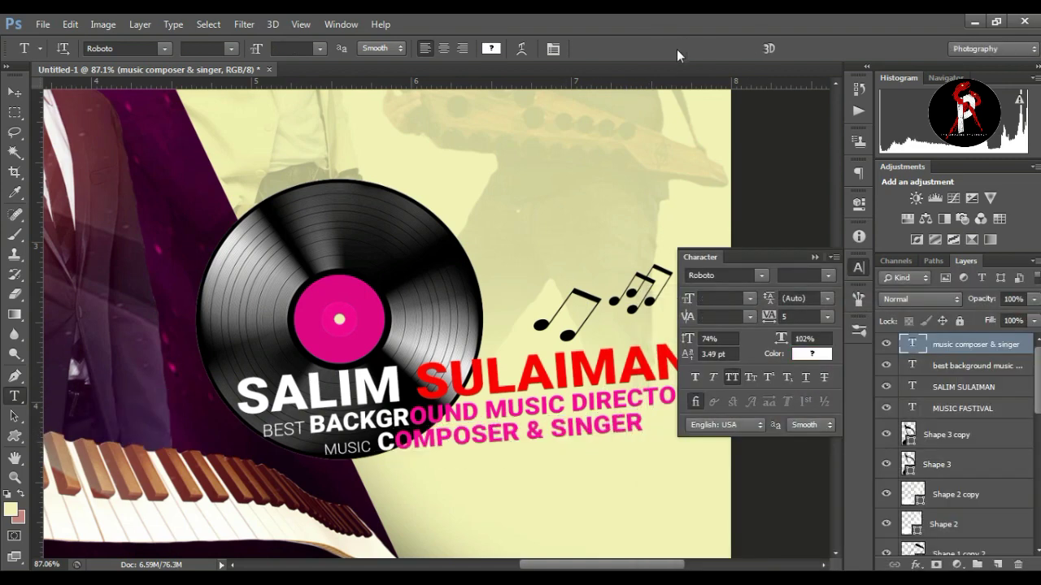
pyautogui.hotkey('ctrl', '-')
pyautogui.hotkey('ctrl', '-')
pyautogui.click(815, 257)
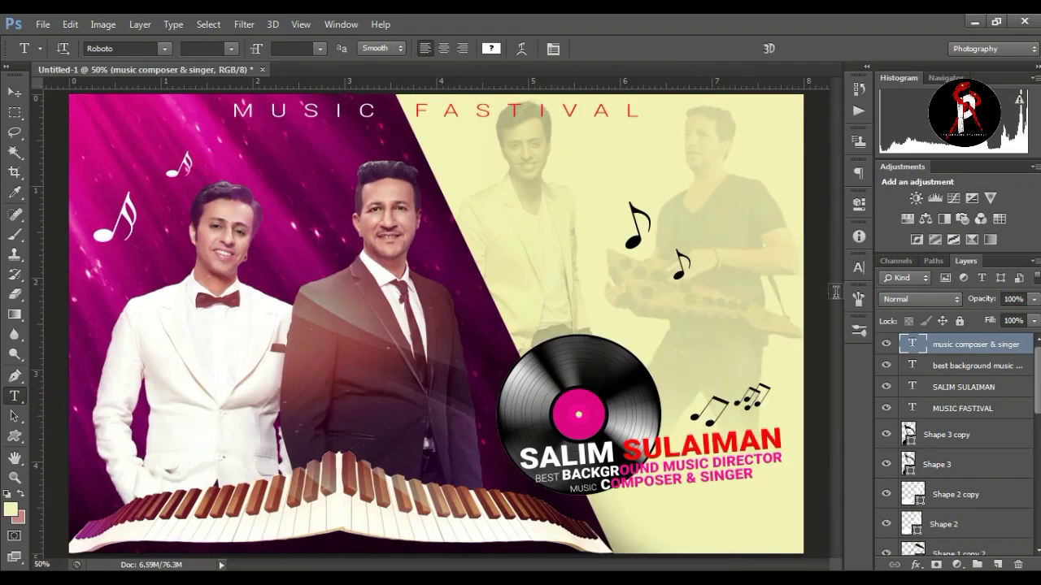
# Add a Drop Shadow layer style to the MUSIC COMPOSER & SINGER text
pyautogui.rightClick(932, 348)
pyautogui.click(659, 99)
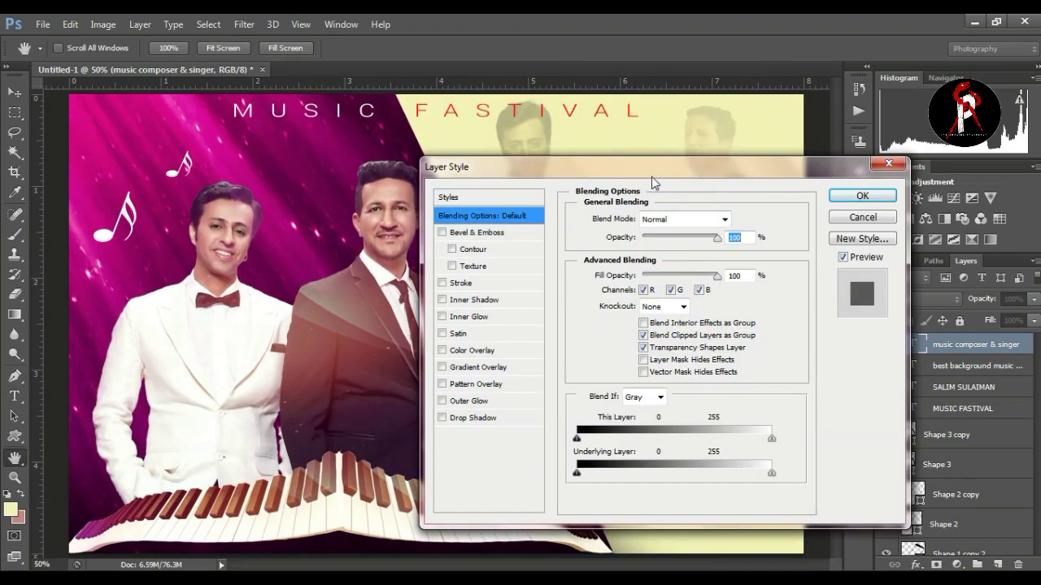
pyautogui.moveTo(651, 177); pyautogui.dragTo(283, 102)
pyautogui.click(74, 345)
pyautogui.click(118, 347)
pyautogui.click(492, 124)
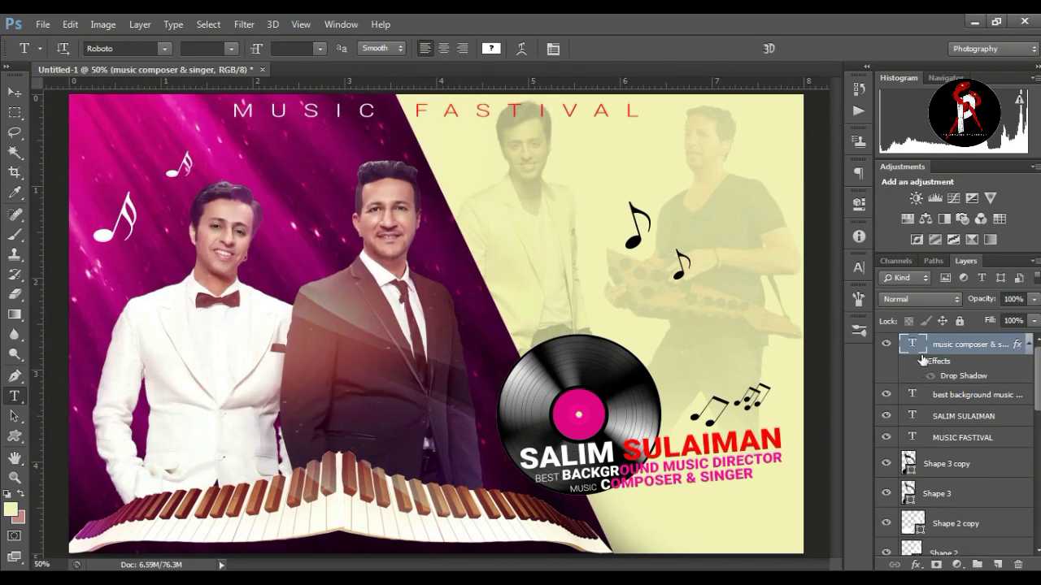
# Turn off Layer Knocks Out Drop Shadow in the composer line's Drop Shadow settings
pyautogui.rightClick(1017, 346)
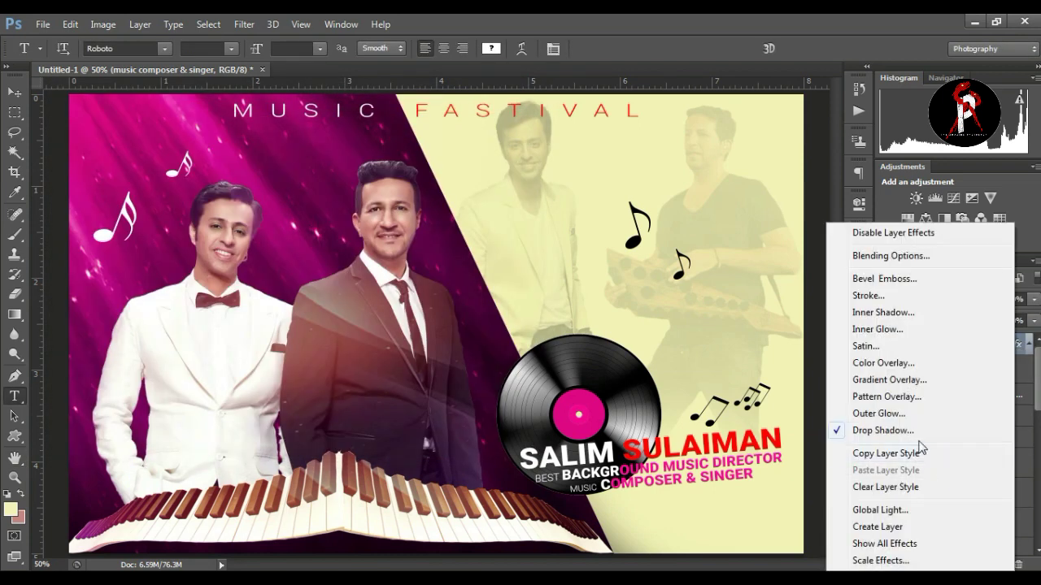
pyautogui.click(910, 234)
pyautogui.rightClick(968, 354)
pyautogui.click(686, 102)
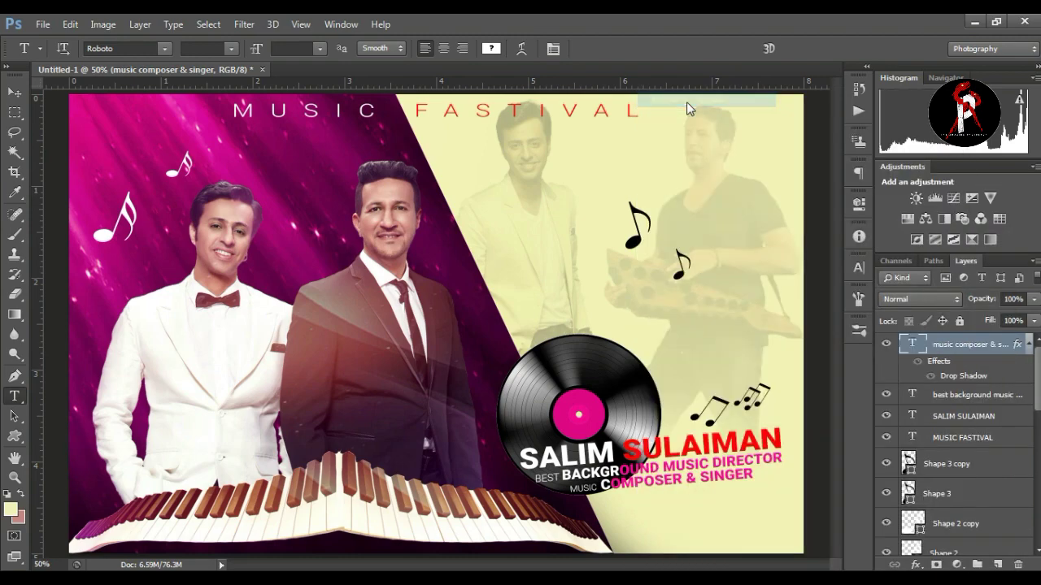
pyautogui.click(106, 344)
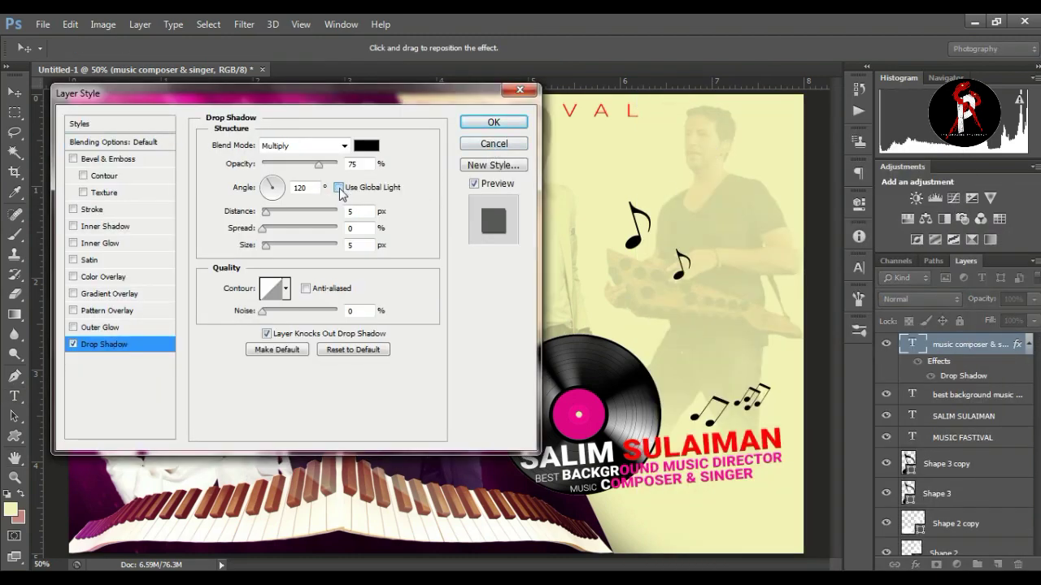
pyautogui.click(267, 334)
pyautogui.click(484, 123)
# Copy the composer line's layer style and show all layer effects
pyautogui.rightClick(956, 345)
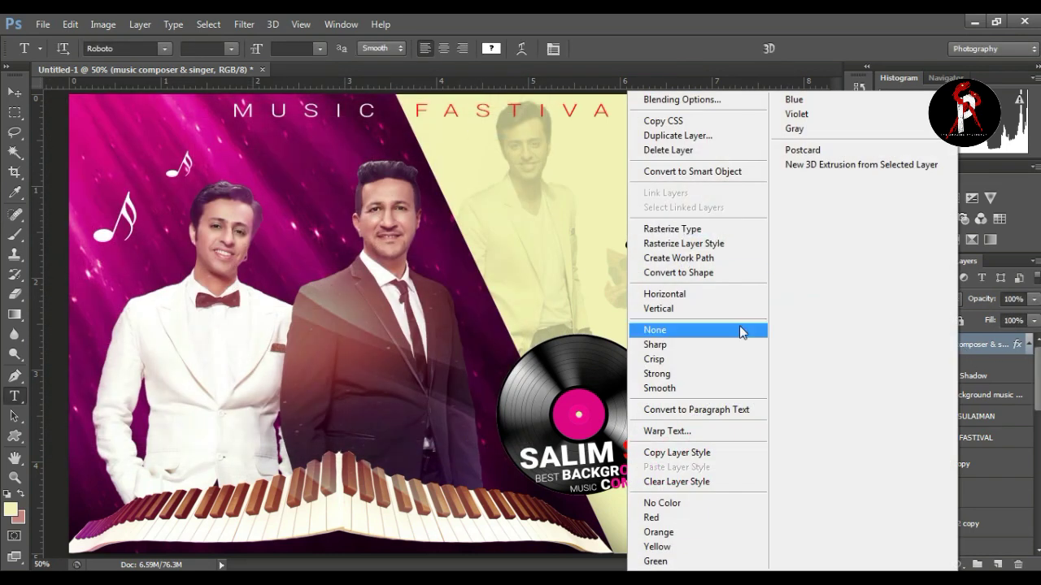
pyautogui.click(724, 458)
pyautogui.rightClick(958, 366)
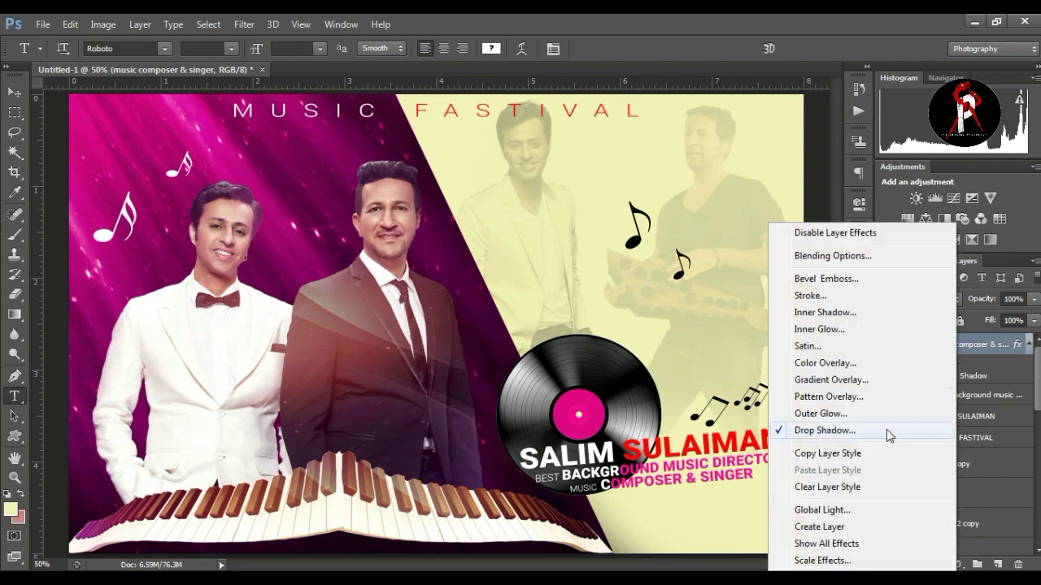
pyautogui.click(847, 544)
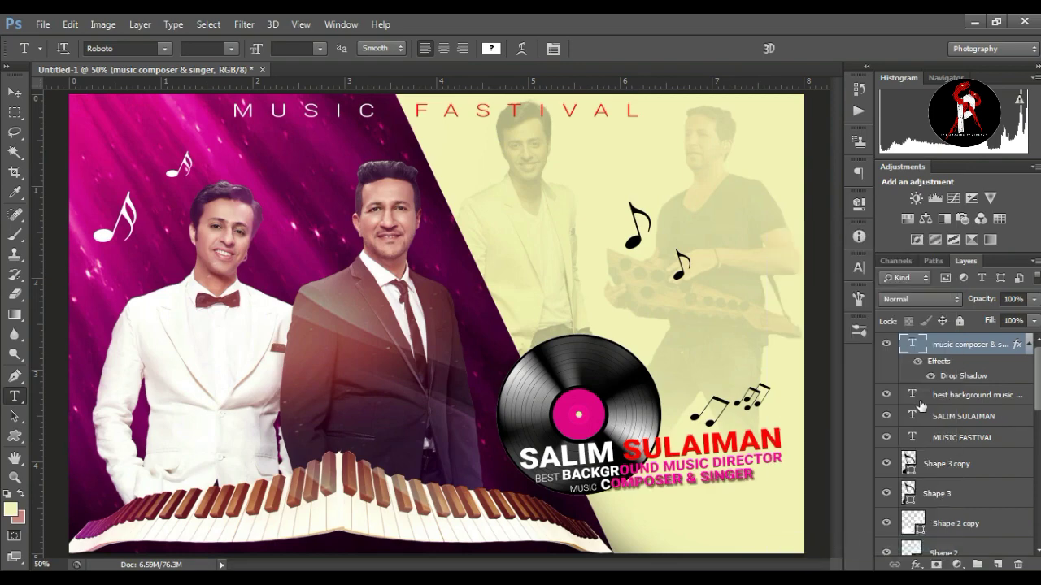
# Set the MUSIC COMPOSER & SINGER text's Drop Shadow distance and size to 0 px
pyautogui.rightClick(956, 363)
pyautogui.click(674, 98)
pyautogui.click(155, 344)
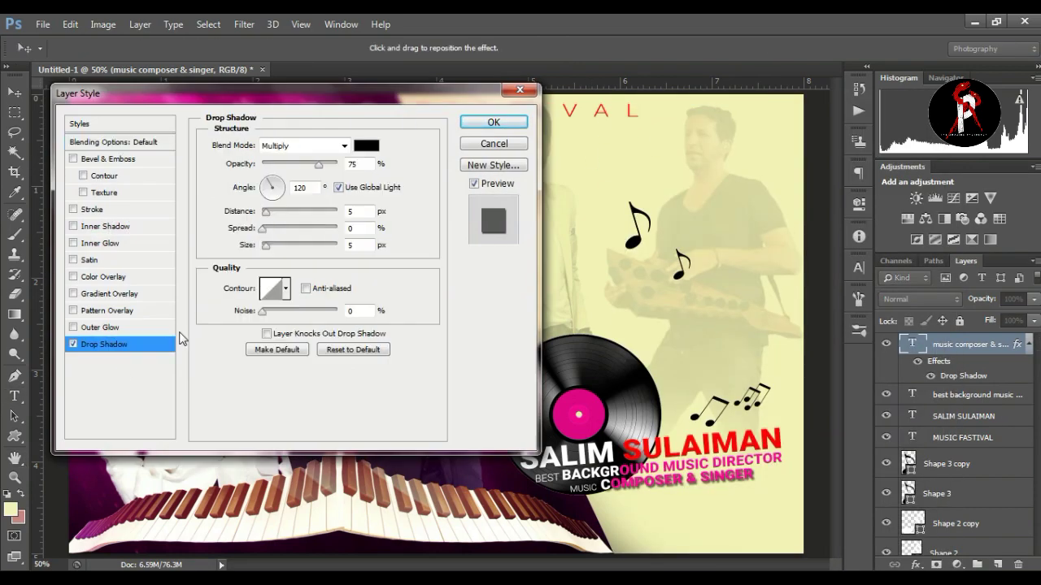
pyautogui.moveTo(263, 217); pyautogui.dragTo(259, 216)
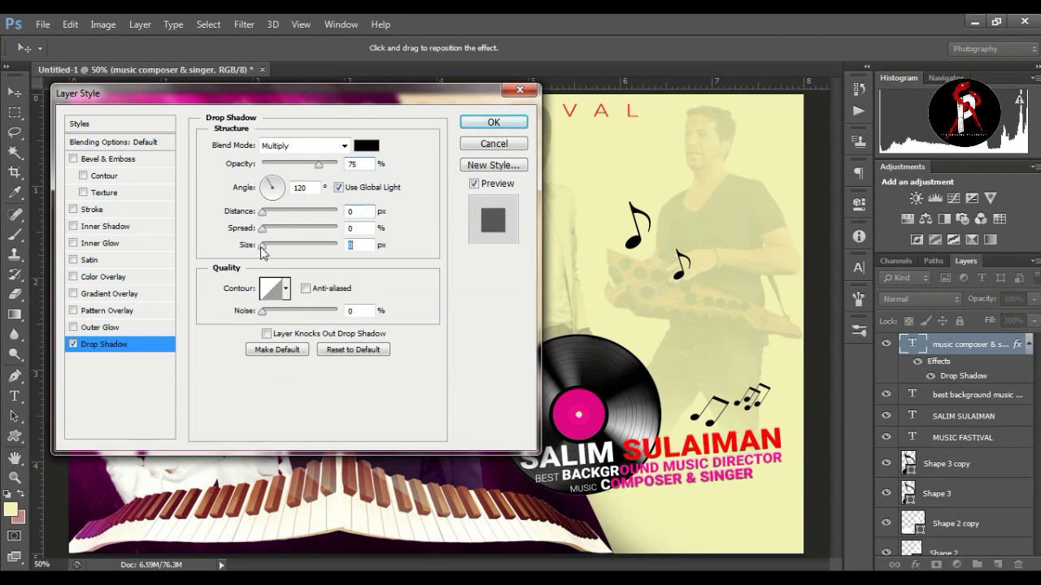
pyautogui.click(488, 123)
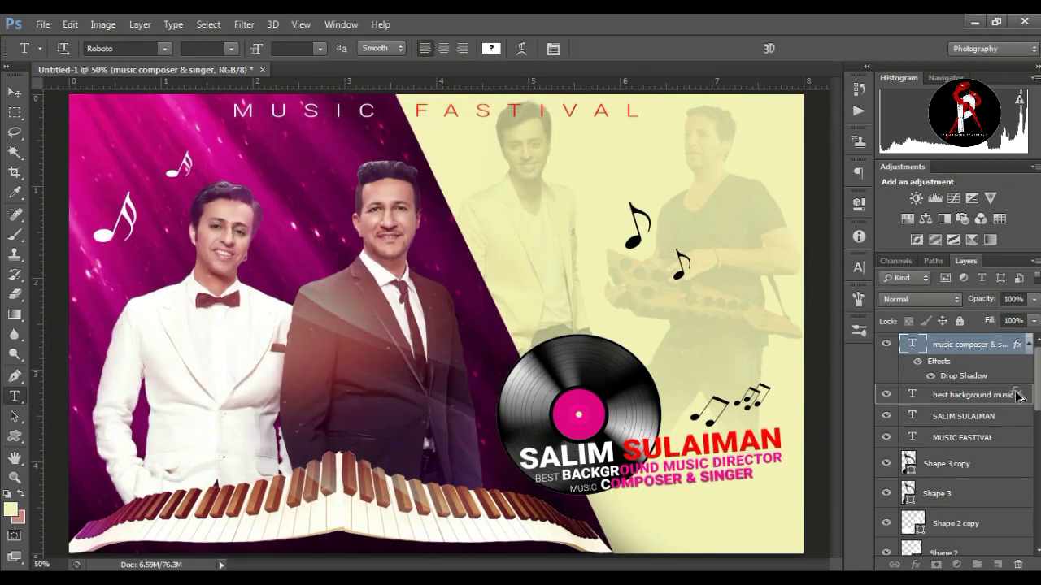
# Apply the composer line's Drop Shadow effect to the best background music and SALIM SULAIMAN text layers
pyautogui.moveTo(1017, 395); pyautogui.dragTo(1015, 396)
pyautogui.moveTo(1014, 445); pyautogui.dragTo(1014, 445)
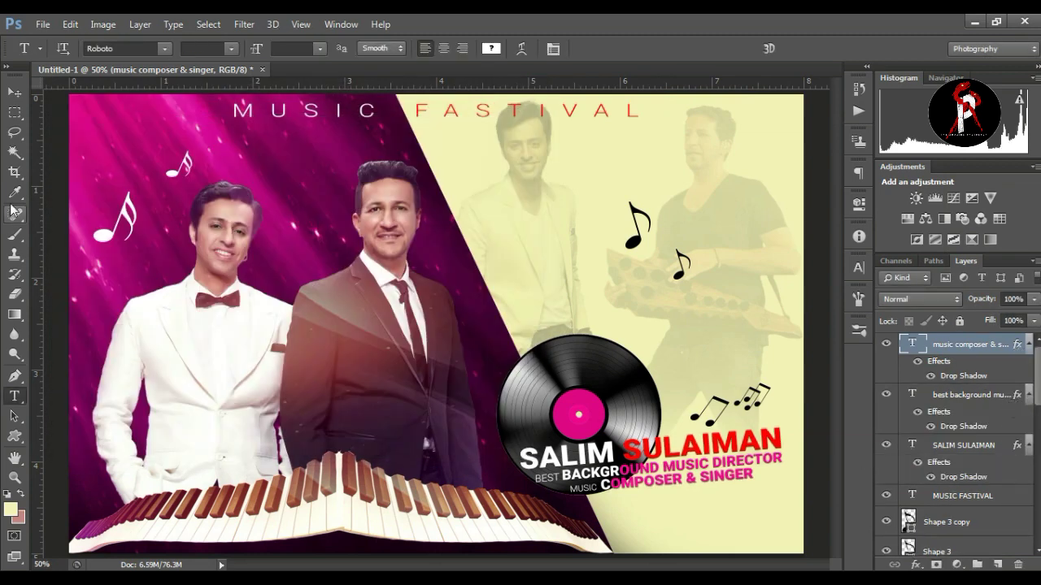
pyautogui.click(15, 93)
pyautogui.click(15, 479)
pyautogui.moveTo(461, 290)
pyautogui.mouseDown()
pyautogui.moveTo(434, 293)
pyautogui.moveTo(444, 282)
pyautogui.mouseUp()
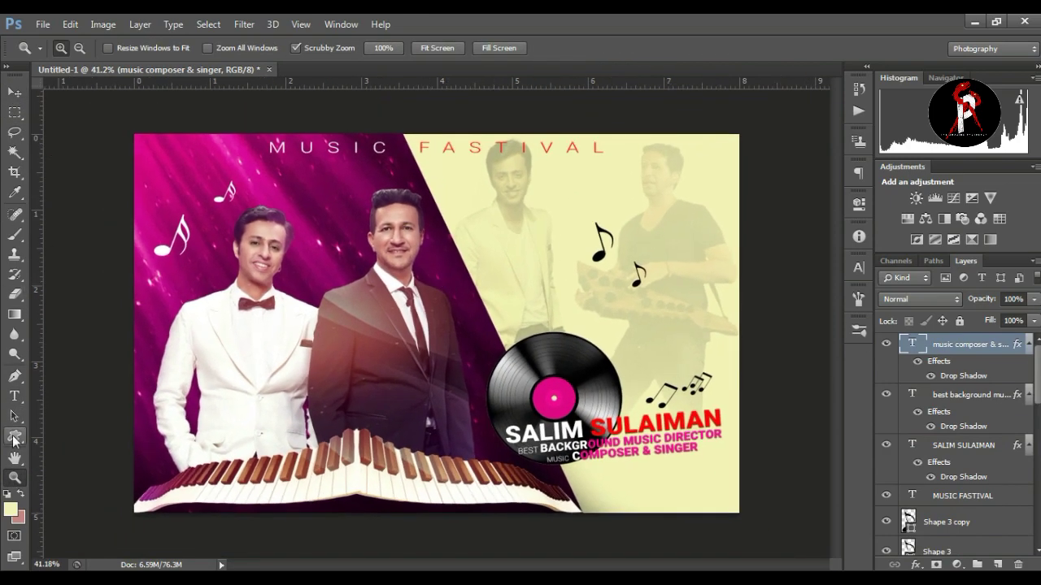
# Draw a treble clef custom shape about 52 by 103 px on the record's magenta label and fill it yellow
pyautogui.click(15, 440)
pyautogui.click(65, 504)
pyautogui.click(584, 48)
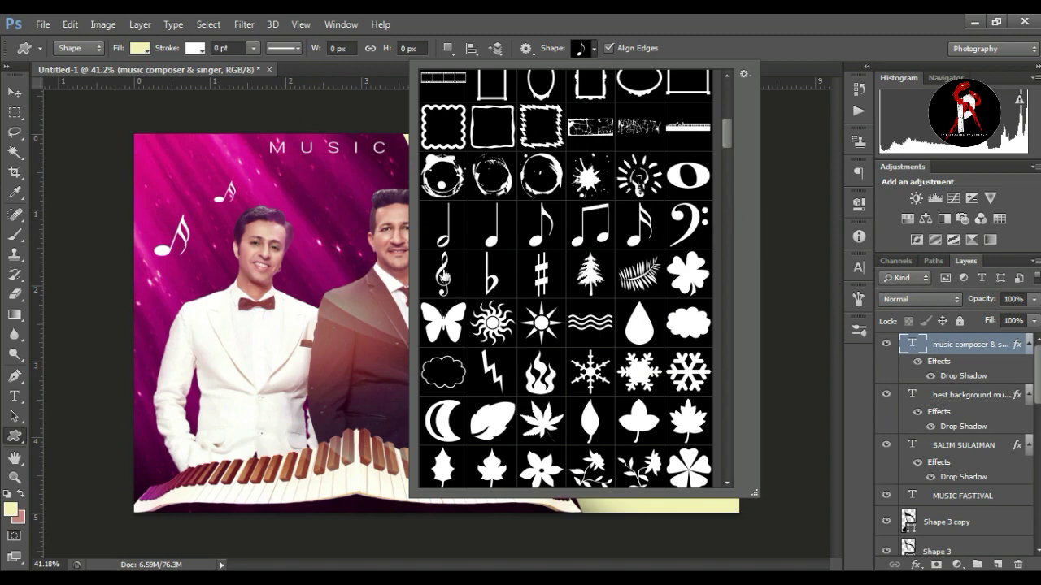
pyautogui.doubleClick(443, 277)
pyautogui.moveTo(563, 411); pyautogui.dragTo(584, 415)
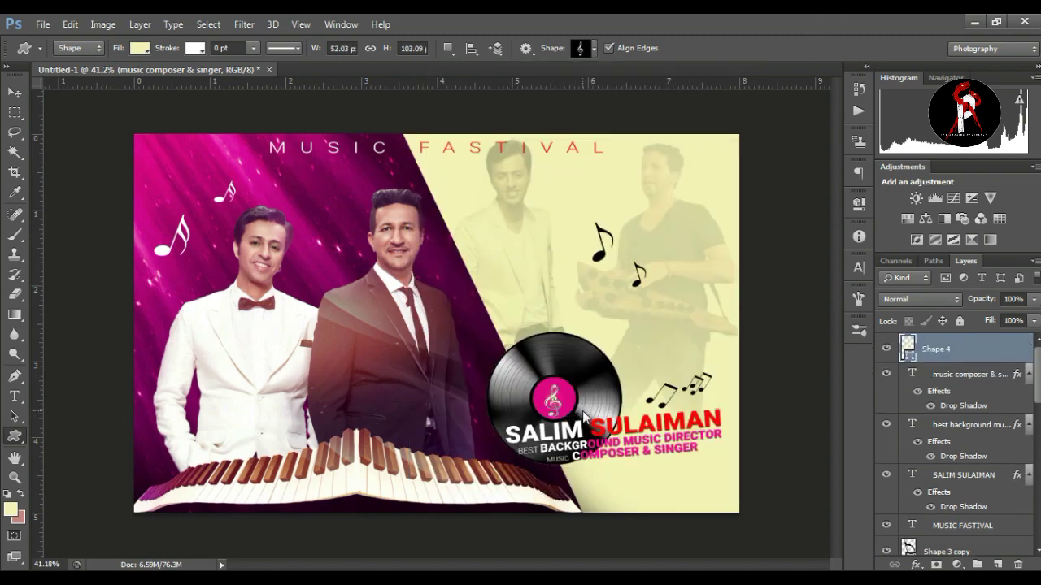
pyautogui.click(143, 49)
pyautogui.click(612, 21)
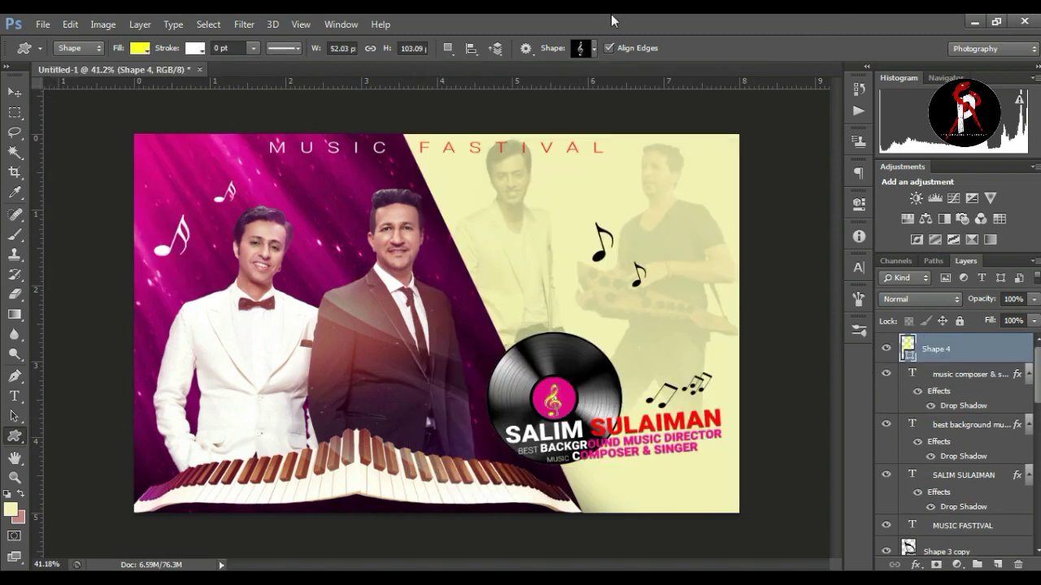
# Enlarge the treble clef and centre it on the record's magenta label
pyautogui.click(14, 477)
pyautogui.moveTo(579, 413); pyautogui.dragTo(642, 339)
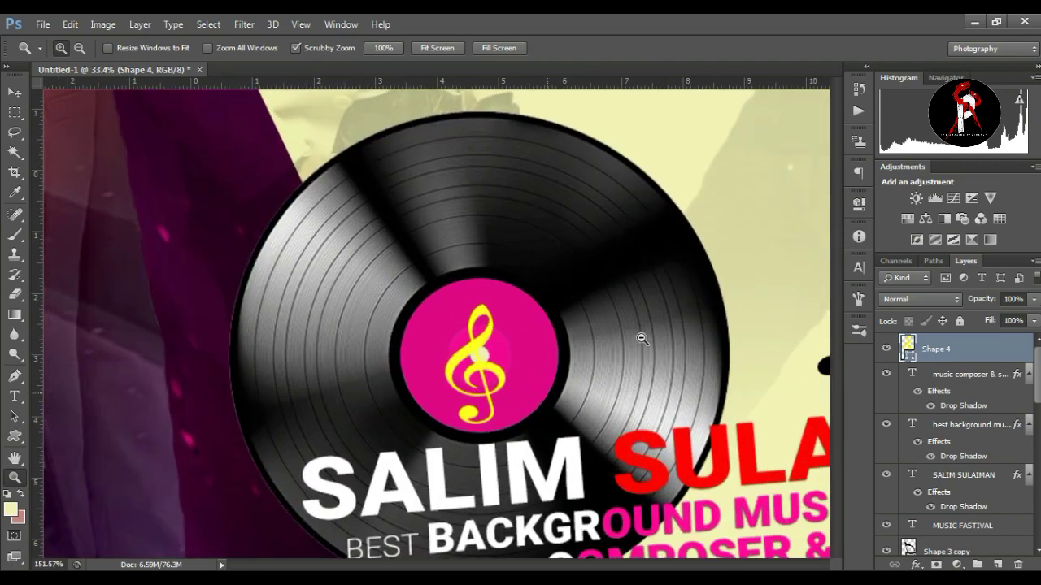
pyautogui.click(14, 92)
pyautogui.moveTo(505, 302); pyautogui.dragTo(527, 295)
pyautogui.moveTo(513, 372); pyautogui.dragTo(506, 357)
pyautogui.moveTo(522, 410); pyautogui.dragTo(517, 414)
pyautogui.press('Return')
pyautogui.moveTo(500, 379); pyautogui.dragTo(502, 387)
# Add a Drop Shadow layer style to the yellow treble clef
pyautogui.rightClick(996, 349)
pyautogui.click(699, 96)
pyautogui.click(91, 348)
pyautogui.click(490, 121)
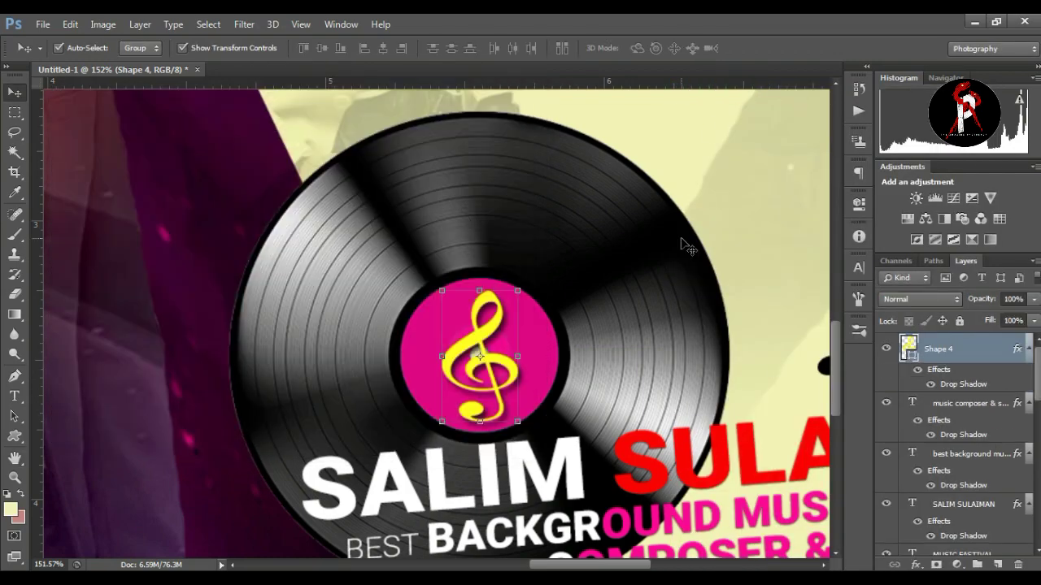
# Move the music-staff swirl over the faded man in the dark shirt and scale it to about 94% width and 97% height
pyautogui.click(15, 478)
pyautogui.moveTo(610, 290); pyautogui.dragTo(536, 289)
pyautogui.hotkey('ctrl', 't')
pyautogui.moveTo(649, 167); pyautogui.dragTo(719, 298)
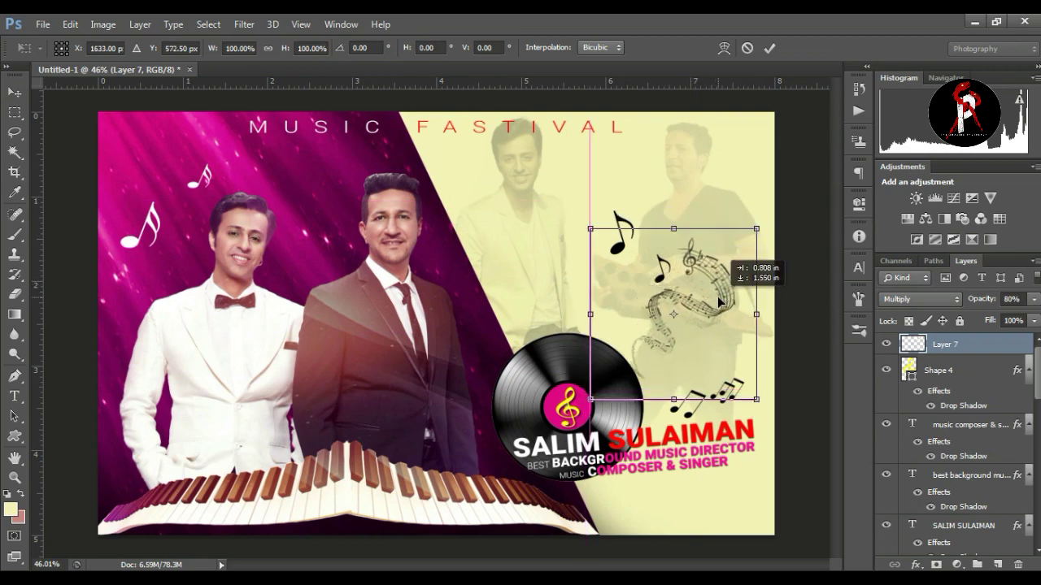
pyautogui.moveTo(590, 228); pyautogui.dragTo(600, 232)
pyautogui.moveTo(716, 308); pyautogui.dragTo(708, 307)
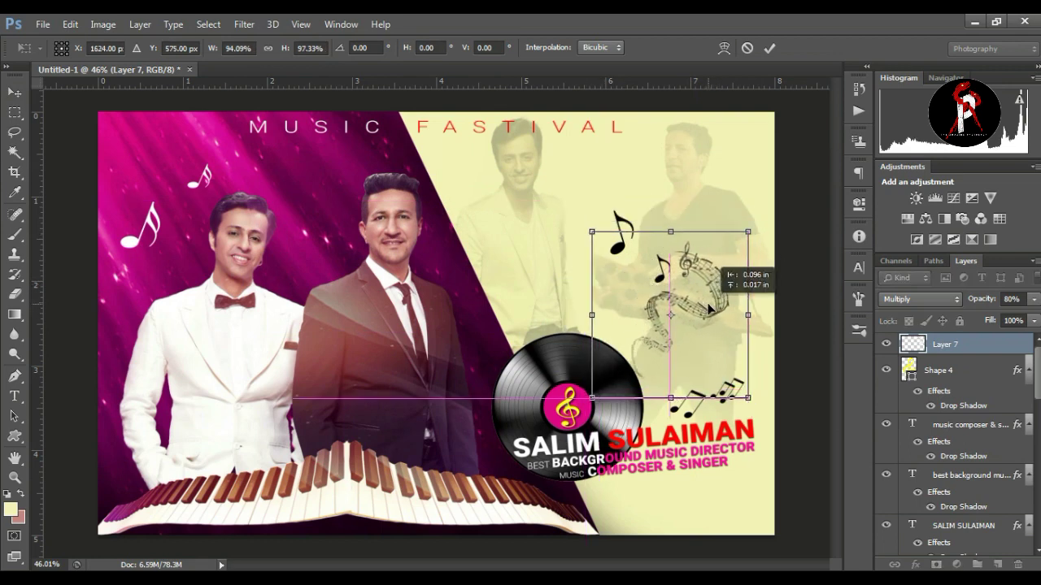
pyautogui.press('Return')
# Set the swirl layer's opacity to 42% and duplicate it between the best background music and SALIM SULAIMAN layers
pyautogui.moveTo(988, 315); pyautogui.dragTo(993, 316)
pyautogui.click(828, 315)
pyautogui.click(958, 345)
pyautogui.scroll(-1, 1022, 370)
pyautogui.scroll(1, 1007, 362)
pyautogui.moveTo(975, 348); pyautogui.dragTo(975, 513)
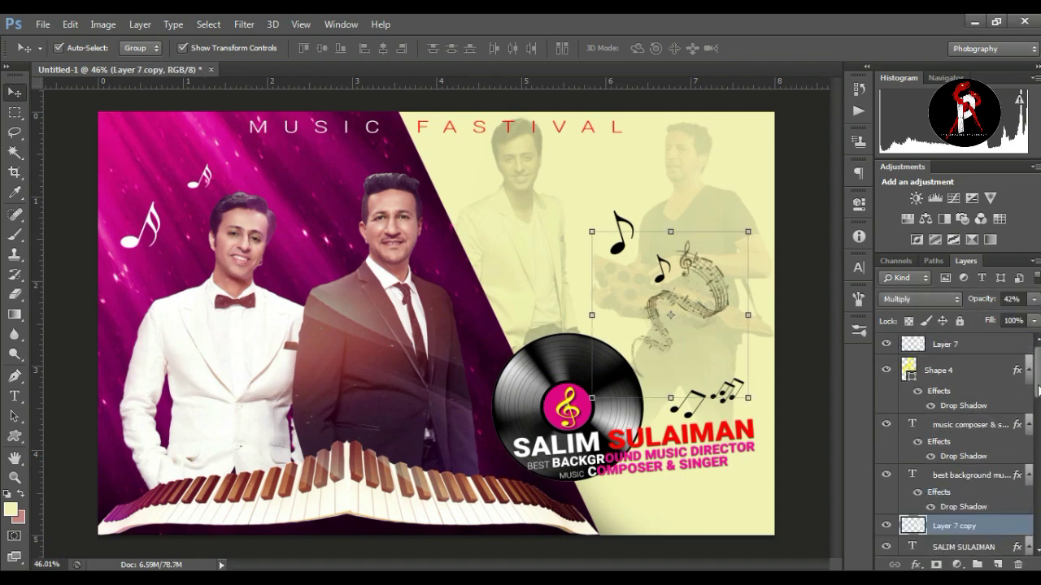
# Duplicate the swirl layer repeatedly down the layer stack until a copy sits directly above Layer 6
pyautogui.scroll(-2, 975, 456)
pyautogui.moveTo(990, 385); pyautogui.dragTo(985, 511)
pyautogui.scroll(-2, 984, 456)
pyautogui.moveTo(982, 394); pyautogui.dragTo(978, 498)
pyautogui.scroll(-2, 978, 455)
pyautogui.moveTo(979, 380); pyautogui.dragTo(974, 546)
pyautogui.scroll(-4, 1024, 463)
pyautogui.moveTo(972, 369); pyautogui.dragTo(982, 493)
# Place the lowest swirl copy between the two suited men's heads at 80% opacity, rotated about -5.7 degrees
pyautogui.moveTo(655, 307); pyautogui.dragTo(346, 229)
pyautogui.press('Return')
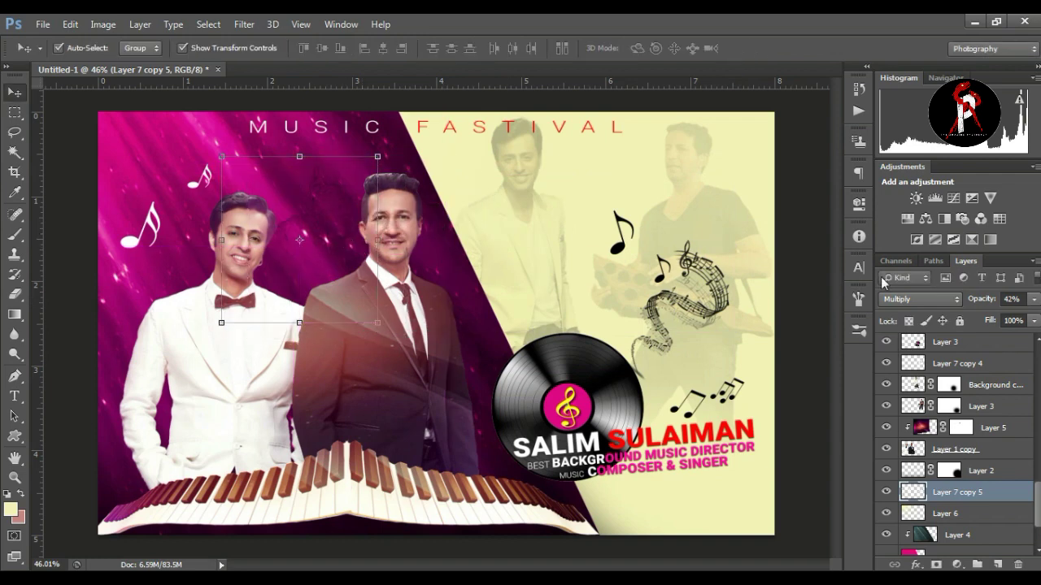
pyautogui.moveTo(376, 158); pyautogui.dragTo(366, 147)
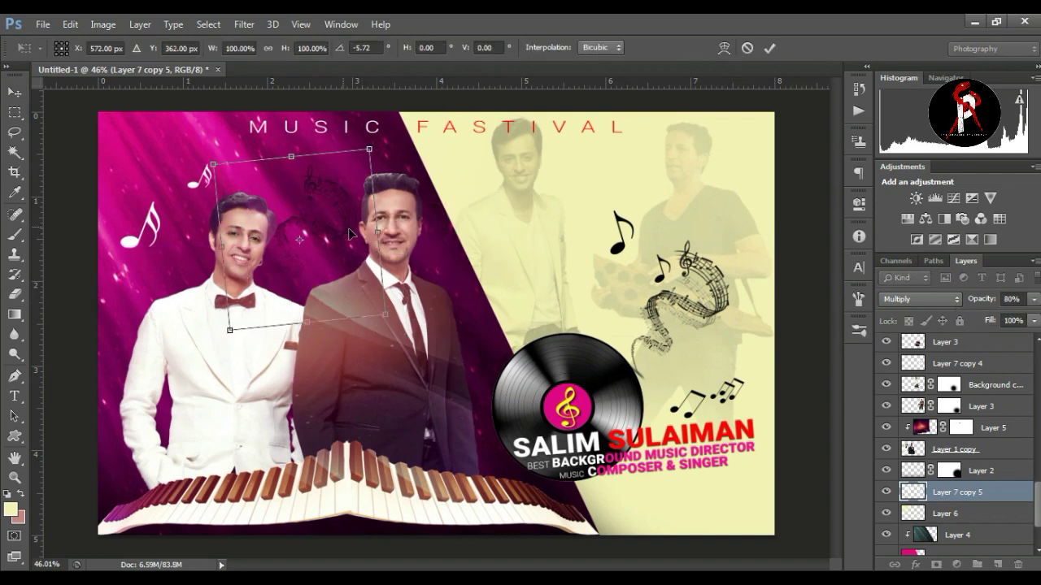
pyautogui.moveTo(341, 232); pyautogui.dragTo(361, 231)
pyautogui.press('Return')
# Create a new layer directly below Layer 1 copy and set the foreground color to ffa200 for painting
pyautogui.click(976, 452)
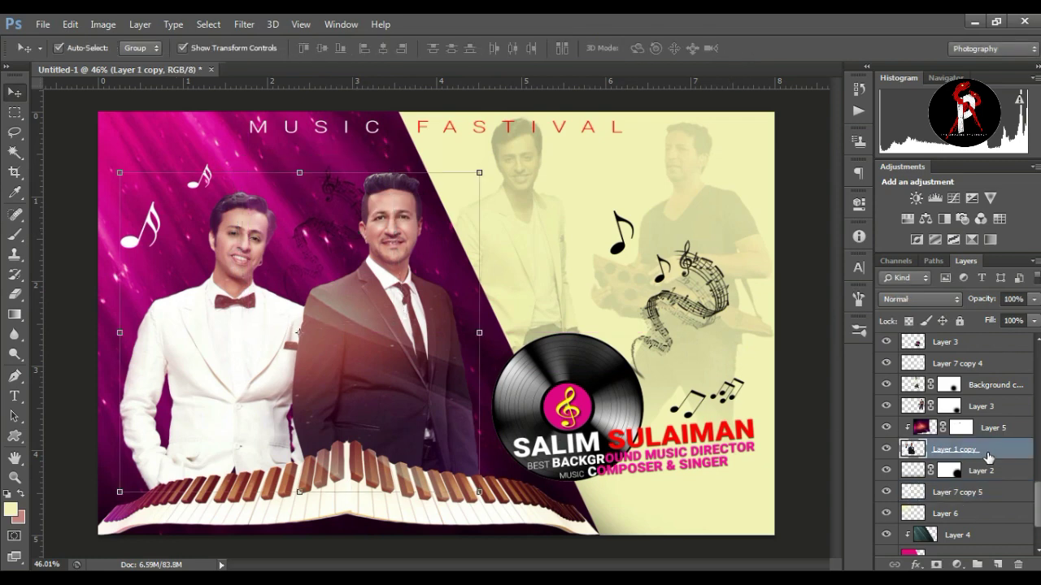
pyautogui.click(997, 480)
pyautogui.click(997, 564)
pyautogui.rightClick(14, 235)
pyautogui.click(60, 235)
pyautogui.click(11, 509)
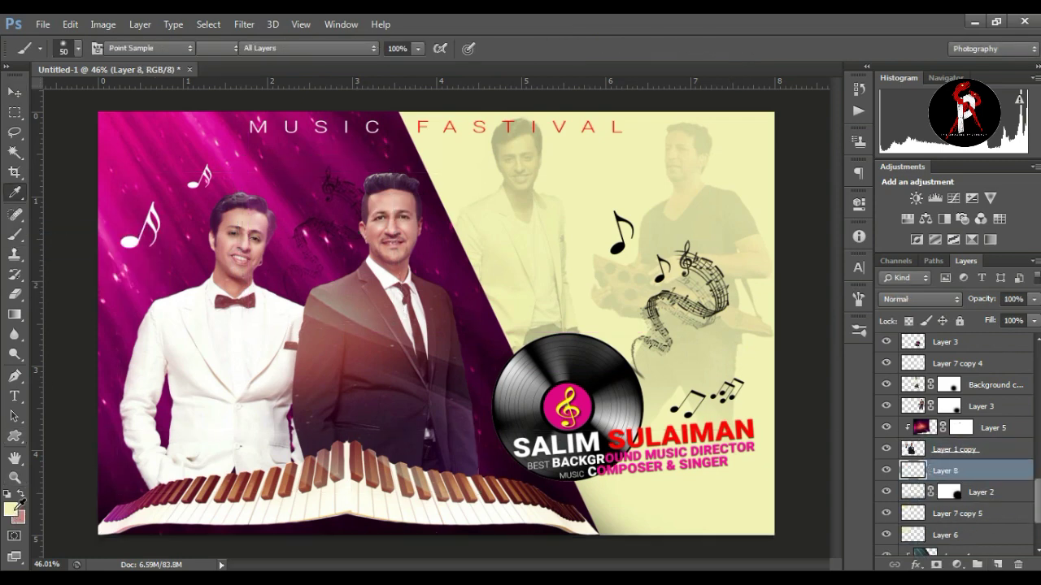
pyautogui.write('ffa200')
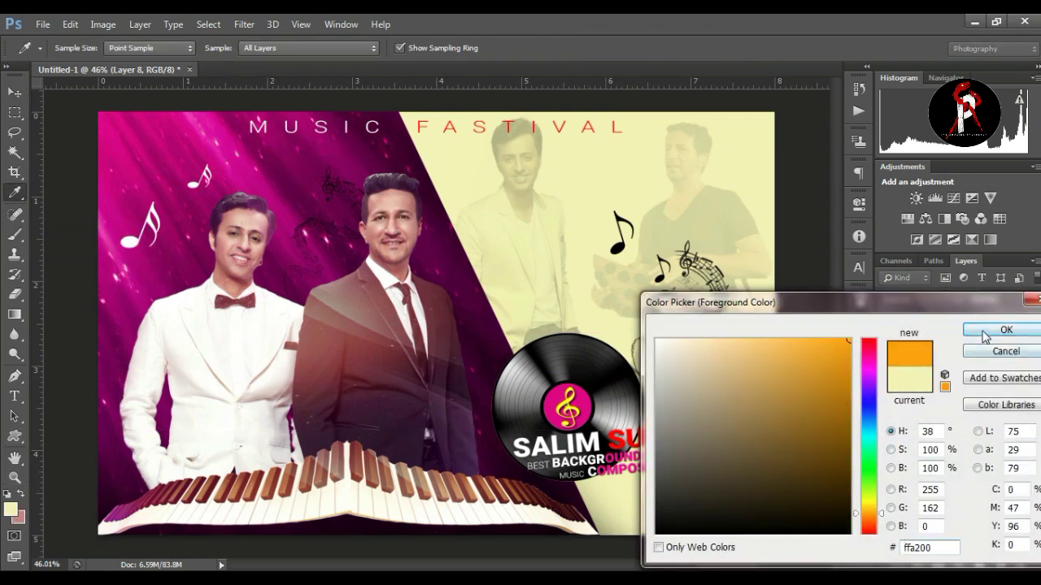
pyautogui.click(985, 333)
# Paint an orange glow between the two suited men with a 500 px brush
pyautogui.press('b')
pyautogui.press(']')
pyautogui.press(']')
pyautogui.press(']')
pyautogui.click(302, 315)
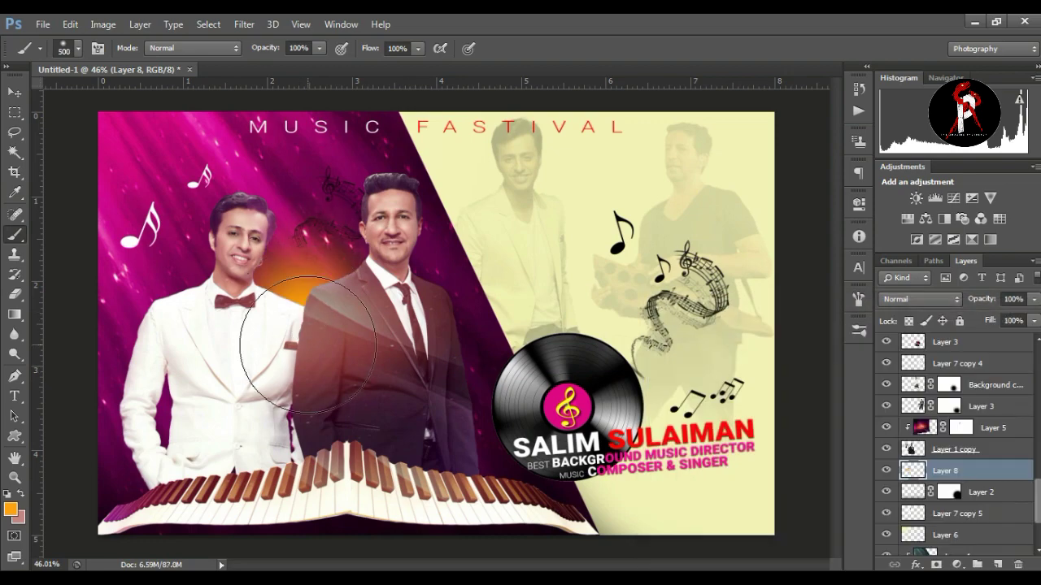
# Paint a white highlight in the middle of the orange glow between the two men
pyautogui.click(11, 509)
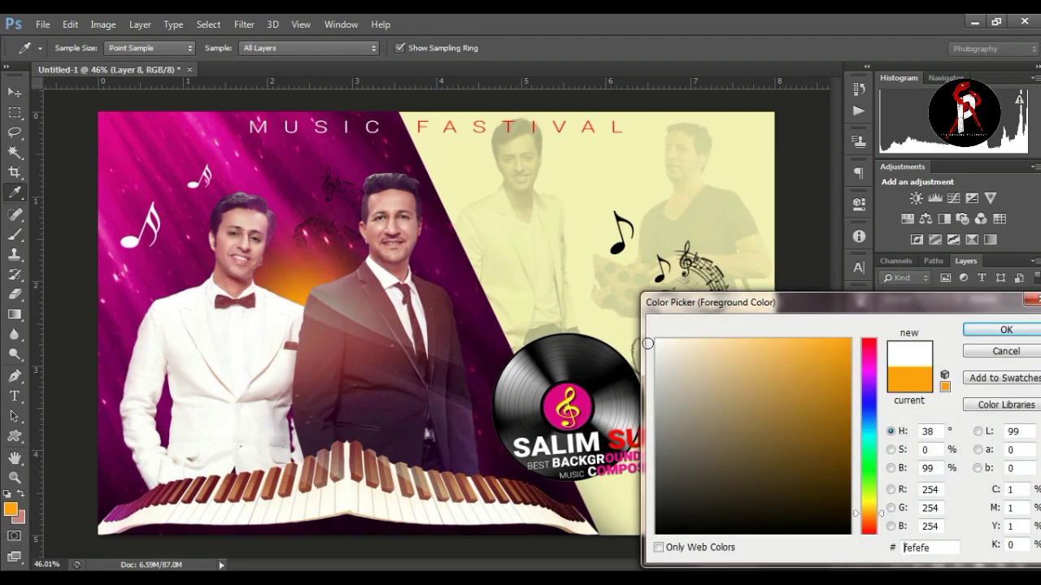
pyautogui.click(658, 342)
pyautogui.press('Return')
pyautogui.click(301, 313)
pyautogui.click(15, 91)
pyautogui.click(75, 138)
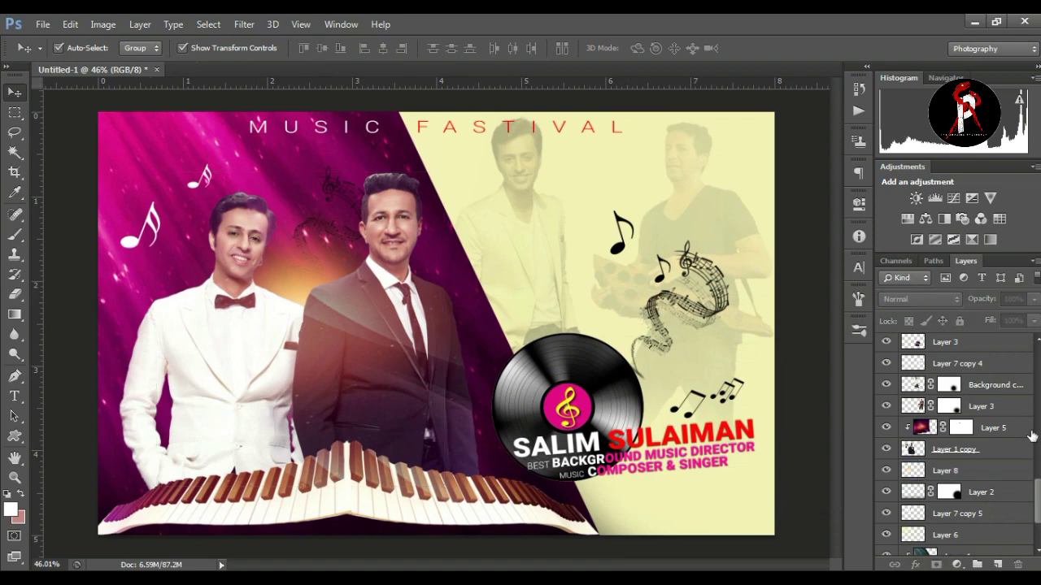
# Set the blend mode of the glow on Layer 8 to Overlay
pyautogui.click(886, 470)
pyautogui.click(887, 470)
pyautogui.click(945, 471)
pyautogui.click(927, 301)
pyautogui.click(908, 205)
# Try Linear Light, Vivid Light and neighbouring blend modes on the glow layer
pyautogui.click(917, 297)
pyautogui.click(906, 257)
pyautogui.press('Up')
pyautogui.press('Up')
pyautogui.press('Up')
pyautogui.press('Up')
pyautogui.press('Up')
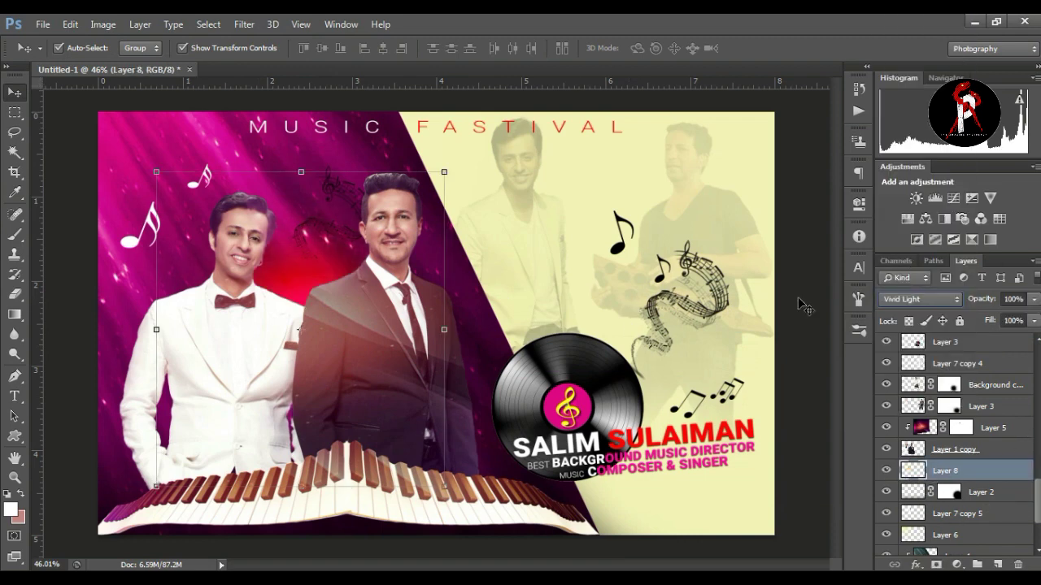
pyautogui.press('Down')
# Try Color Dodge, Difference, Subtract and other blend modes on Layer 8, and return it to Overlay
pyautogui.click(927, 300)
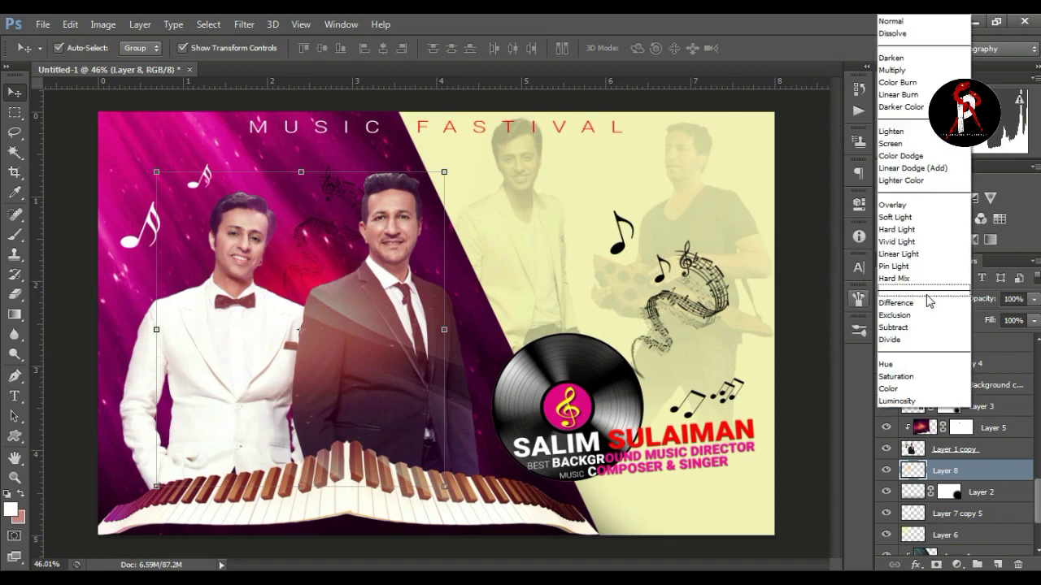
pyautogui.click(898, 155)
pyautogui.click(919, 300)
pyautogui.click(894, 302)
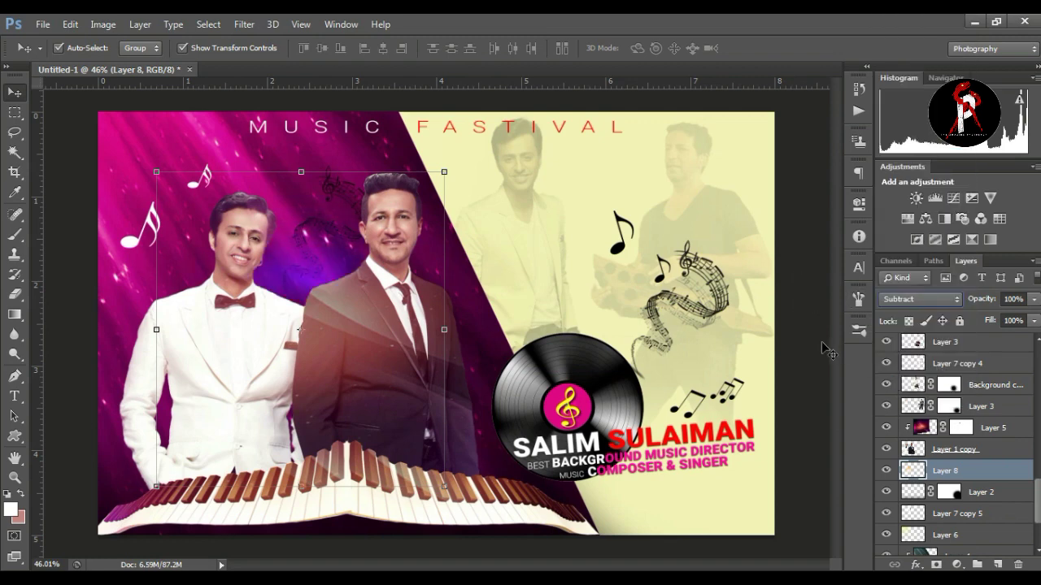
pyautogui.press('Up')
pyautogui.press('Up')
pyautogui.press('Up')
pyautogui.press('Up')
pyautogui.press('Up')
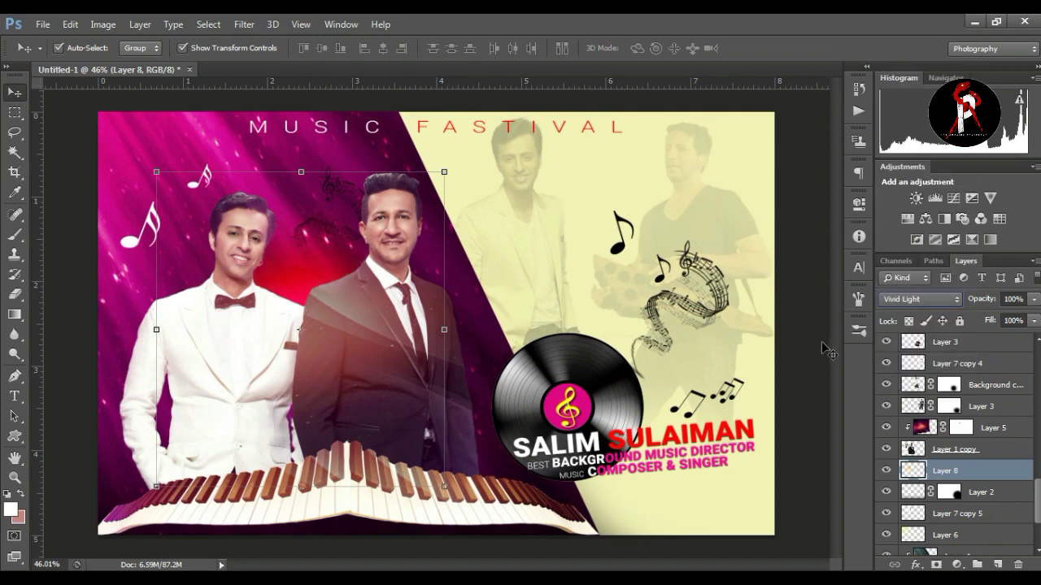
pyautogui.press('Up')
pyautogui.press('Down')
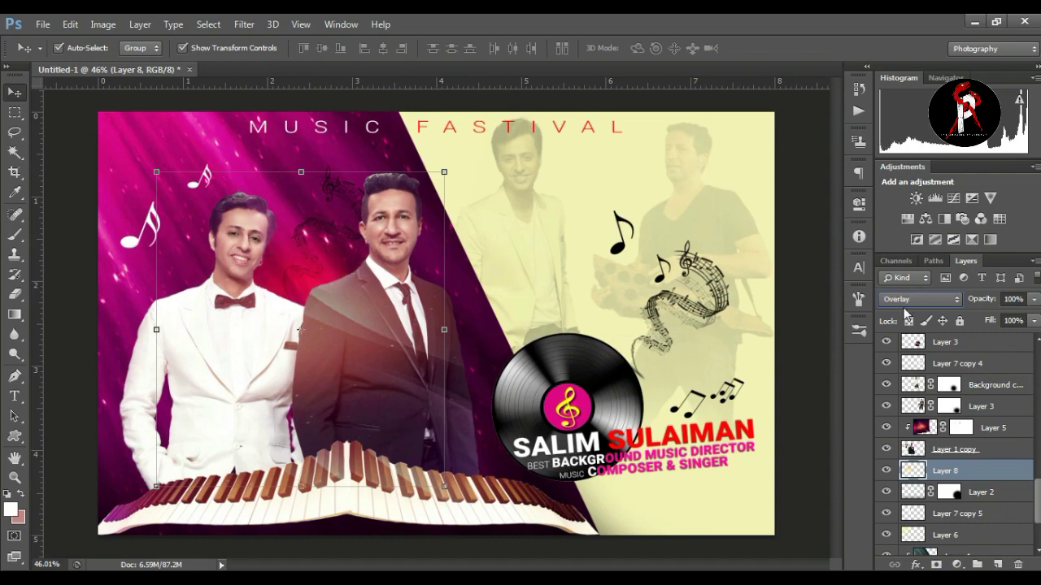
# Add a new layer above the faded man in the dark shirt and paint over him in red with a 500 px brush
pyautogui.click(16, 480)
pyautogui.moveTo(434, 275)
pyautogui.mouseDown()
pyautogui.moveTo(382, 274)
pyautogui.moveTo(431, 275)
pyautogui.mouseUp()
pyautogui.hotkey('ctrl', '+')
pyautogui.hotkey('ctrl', '0')
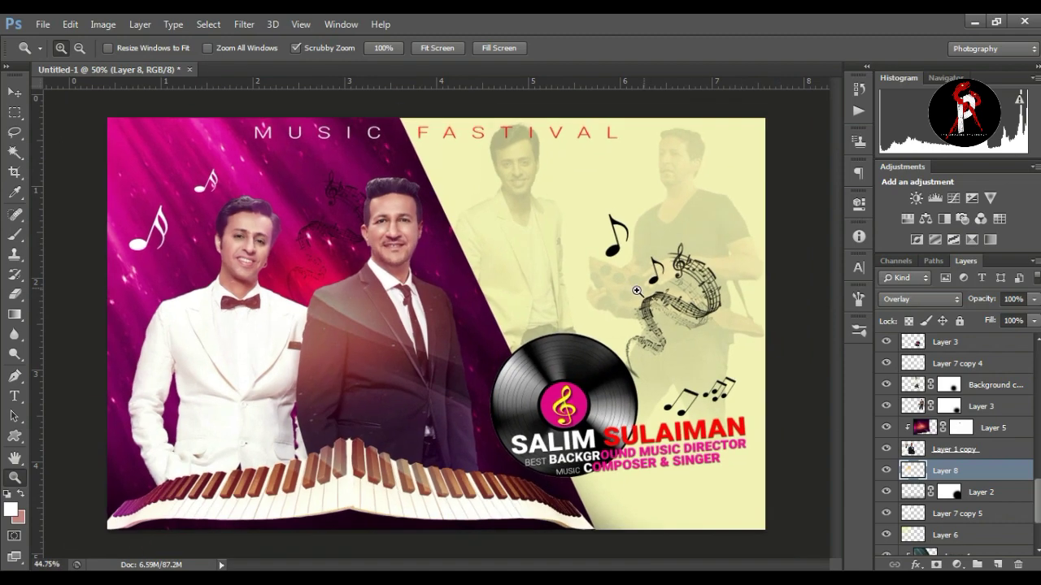
pyautogui.moveTo(1039, 491); pyautogui.dragTo(1038, 348)
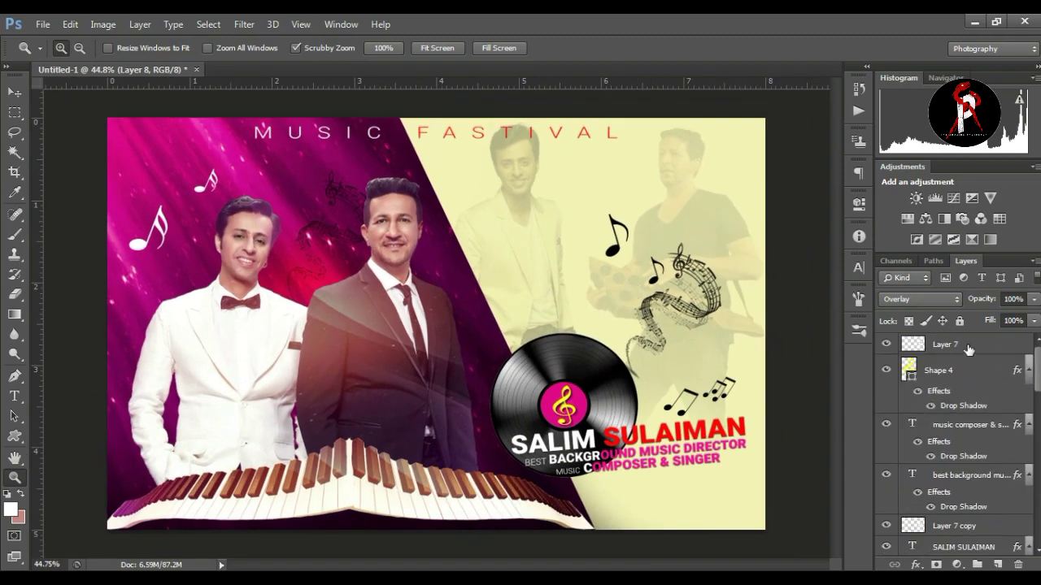
pyautogui.scroll(-3, 968, 348)
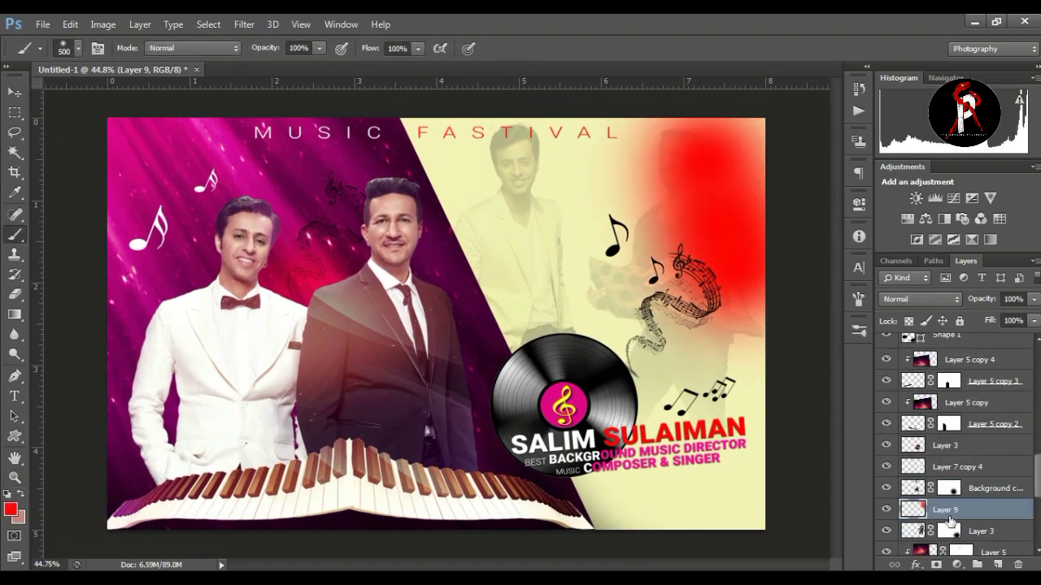
# Clip the red paint on Layer 9 to the faded man's layer below and set its blend mode to Overlay
pyautogui.rightClick(950, 510)
pyautogui.click(795, 213)
pyautogui.click(921, 299)
pyautogui.click(901, 203)
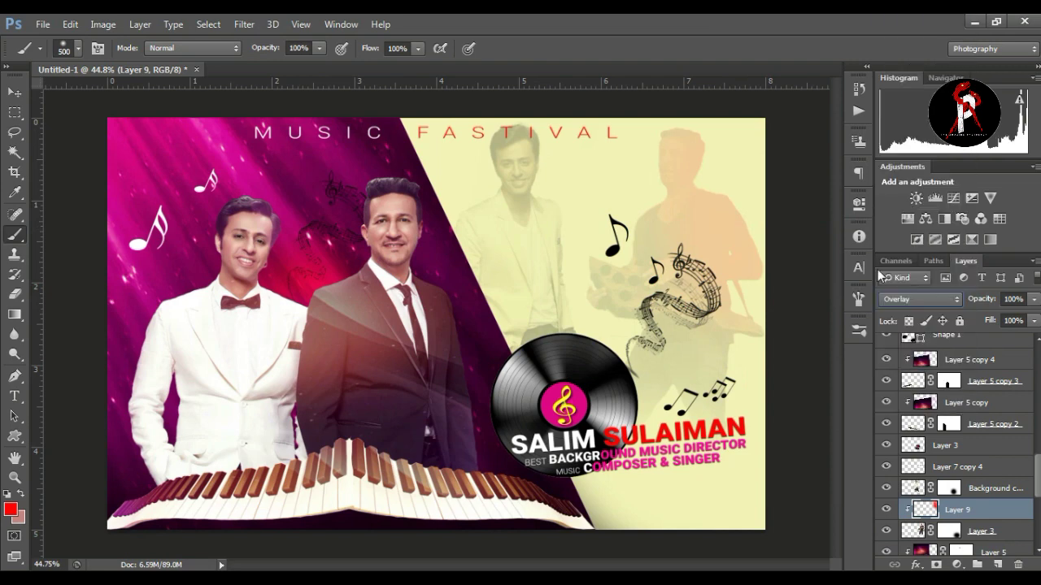
# Add a new layer above the Background copy layer and paint red over the faded man in the light jacket
pyautogui.click(989, 489)
pyautogui.click(997, 565)
pyautogui.moveTo(490, 181); pyautogui.dragTo(530, 324)
# Clip the red paint on Layer 10 to the light-jacketed man's layer and set its blend mode to Overlay
pyautogui.rightClick(970, 495)
pyautogui.click(723, 283)
pyautogui.click(921, 299)
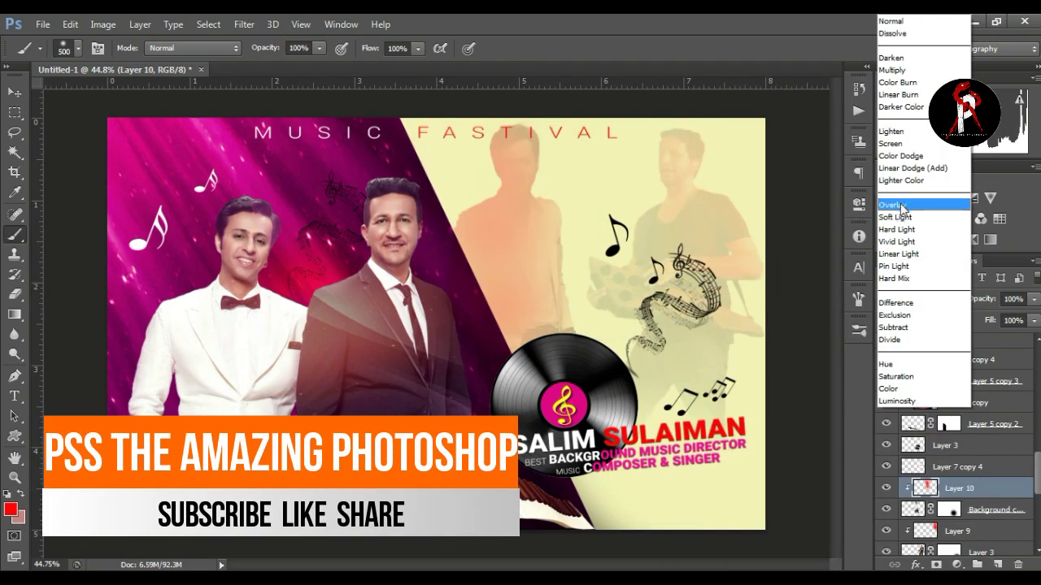
pyautogui.click(901, 204)
# Lower the opacity of both red tint layers, setting Layer 9 to 82%
pyautogui.moveTo(1029, 315); pyautogui.dragTo(1006, 317)
pyautogui.click(956, 531)
pyautogui.click(1033, 299)
pyautogui.click(15, 478)
pyautogui.moveTo(467, 315); pyautogui.dragTo(479, 287)
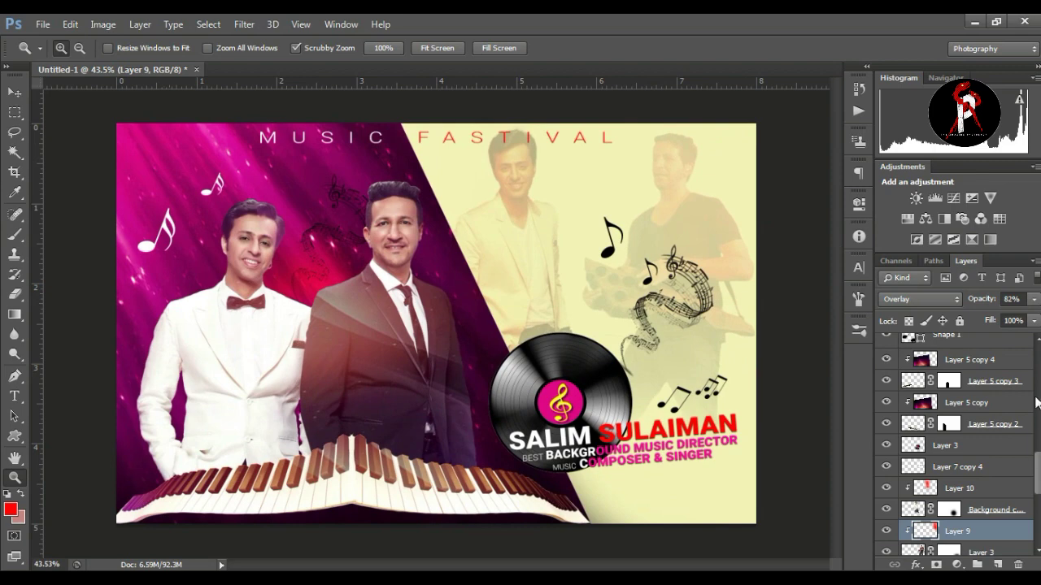
# Draw a white rectangle over the word MUSIC, just above the title's text layer, and set its blend mode to Overlay
pyautogui.scroll(10, 1037, 405)
pyautogui.scroll(-5, 1036, 370)
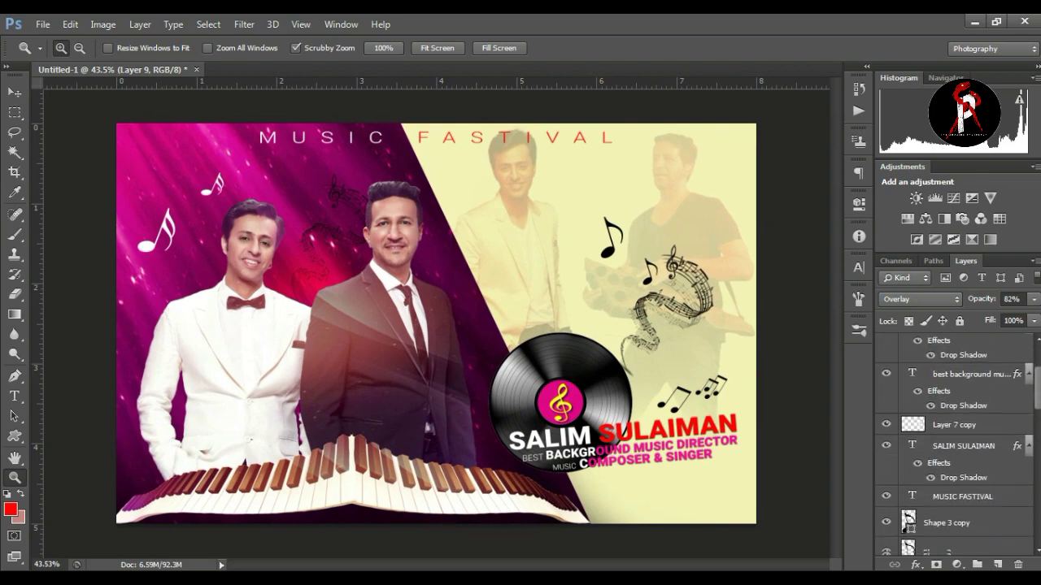
pyautogui.click(964, 481)
pyautogui.rightClick(14, 437)
pyautogui.click(73, 435)
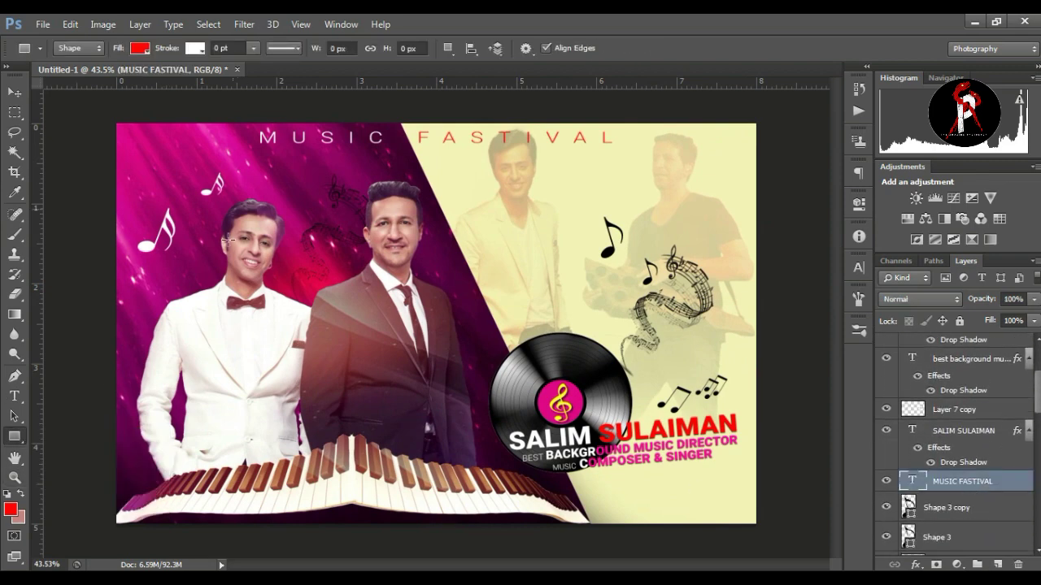
pyautogui.click(139, 48)
pyautogui.doubleClick(78, 116)
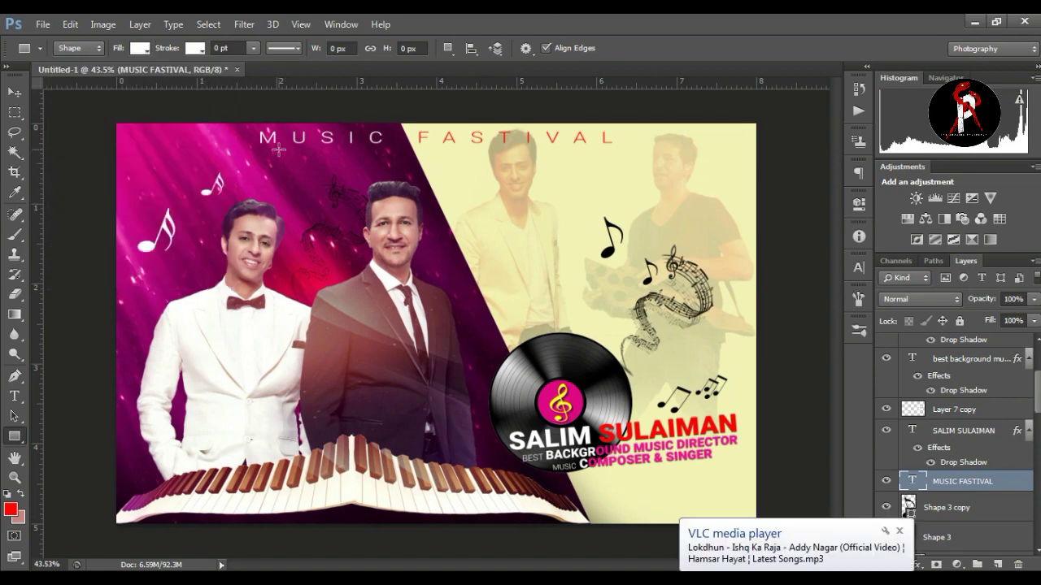
pyautogui.moveTo(317, 149); pyautogui.dragTo(394, 154)
pyautogui.click(919, 299)
pyautogui.click(895, 205)
# Distort the Overlay rectangle over MUSIC into a wedge that tapers towards its right end
pyautogui.press('v')
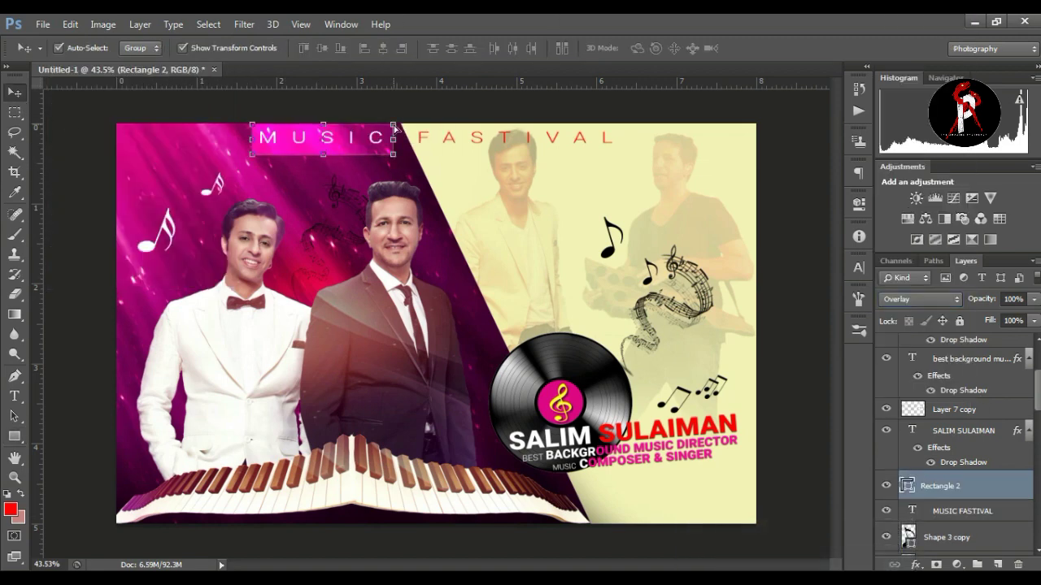
pyautogui.hotkey('ctrl', 't')
pyautogui.moveTo(395, 157); pyautogui.dragTo(395, 155)
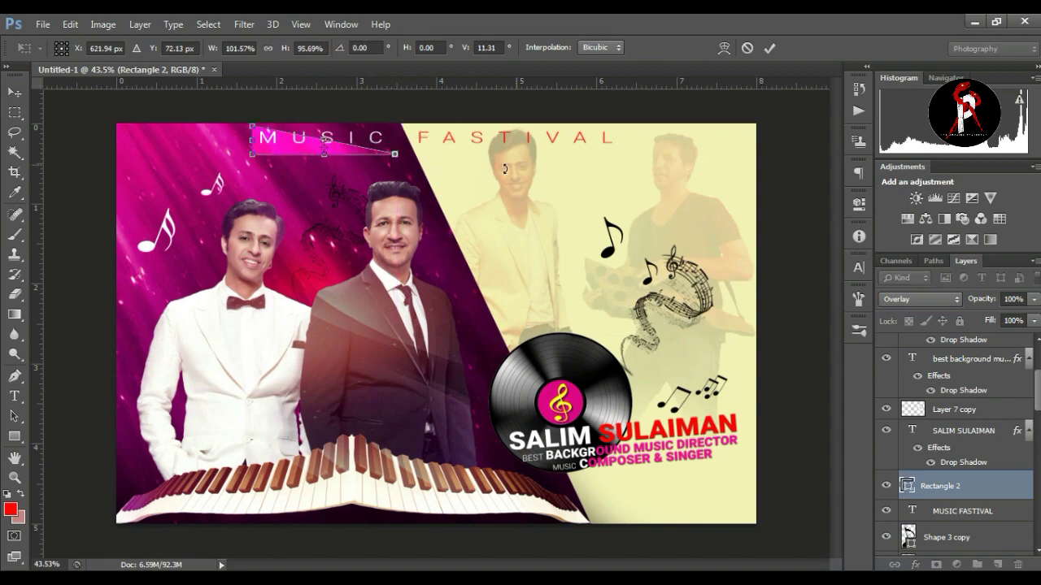
pyautogui.click(770, 49)
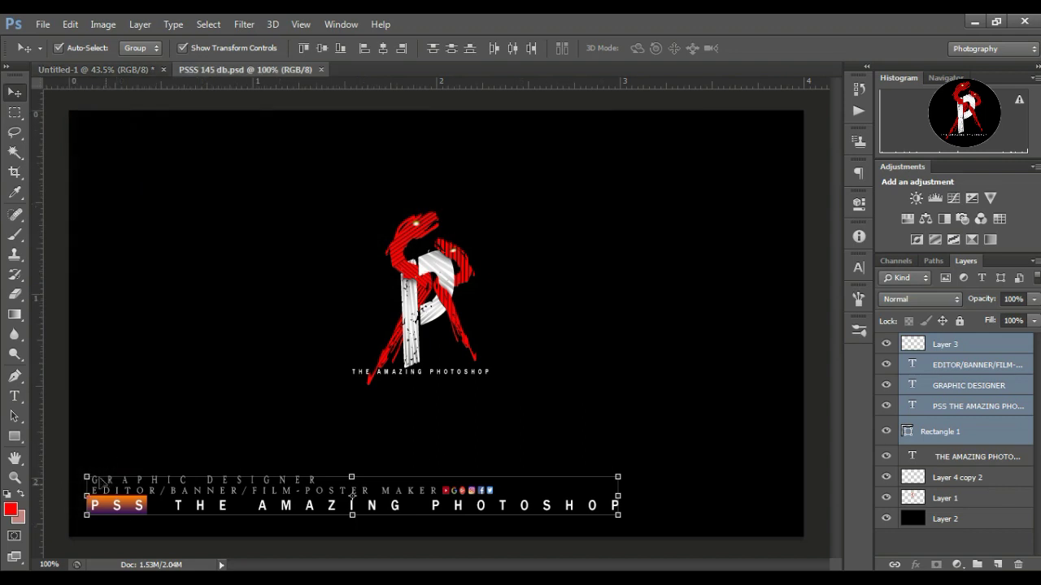
# Copy the selected credit lines and social icons from PSSS 145 db.psd into the poster and place them in its lower-left corner
pyautogui.moveTo(103, 500); pyautogui.dragTo(238, 389)
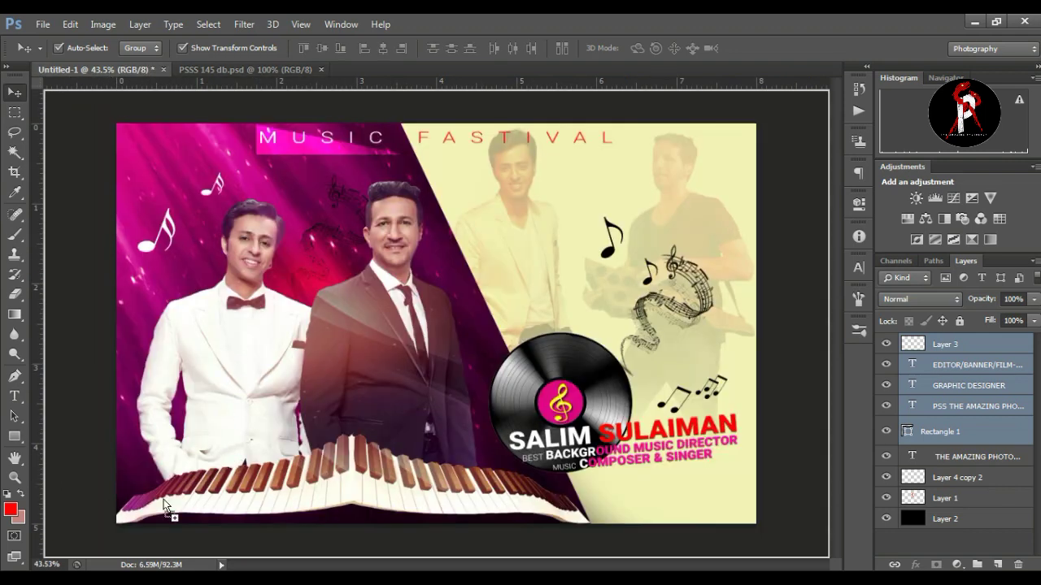
pyautogui.moveTo(163, 502); pyautogui.dragTo(165, 502)
pyautogui.moveTo(362, 494); pyautogui.dragTo(334, 515)
# Set the blend mode of Rectangle 1, behind PSS in the credit line, to Linear Light
pyautogui.click(923, 439)
pyautogui.click(920, 299)
pyautogui.click(906, 251)
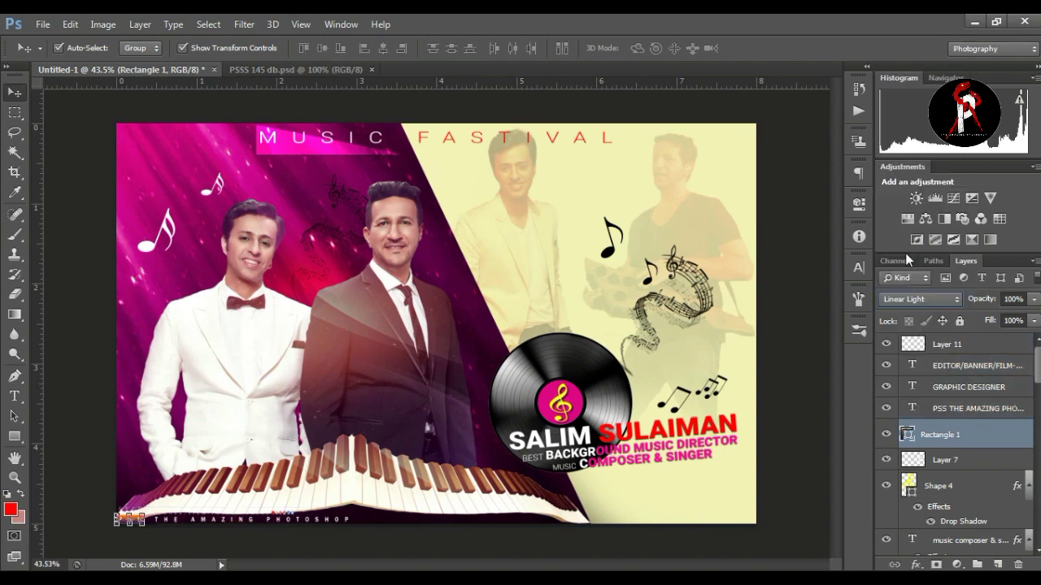
pyautogui.click(805, 340)
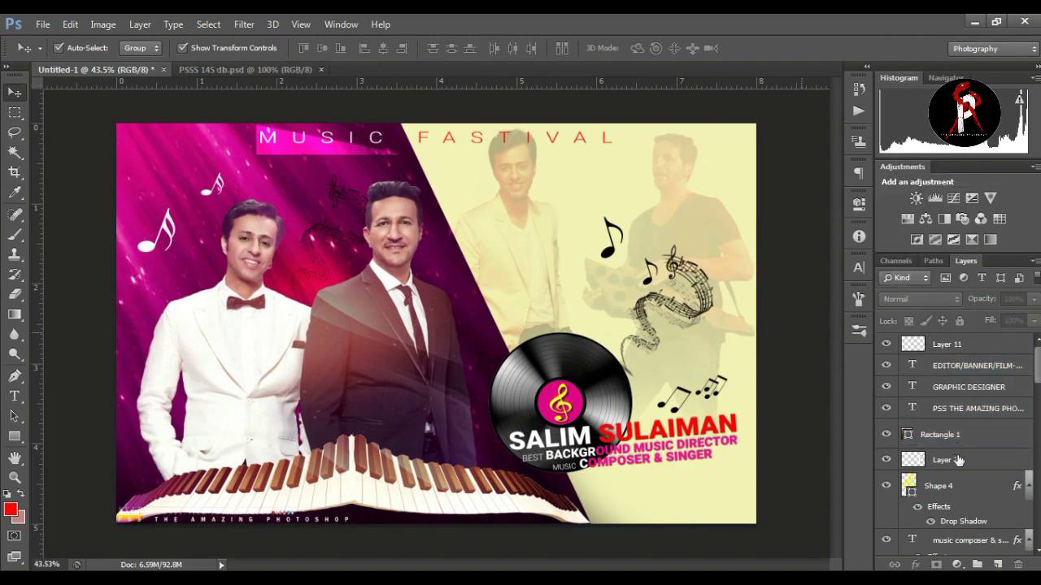
# Add a new layer above Layer 7 and draw a dark-to-transparent gradient along the poster's bottom edge
pyautogui.click(959, 461)
pyautogui.click(997, 564)
pyautogui.click(14, 315)
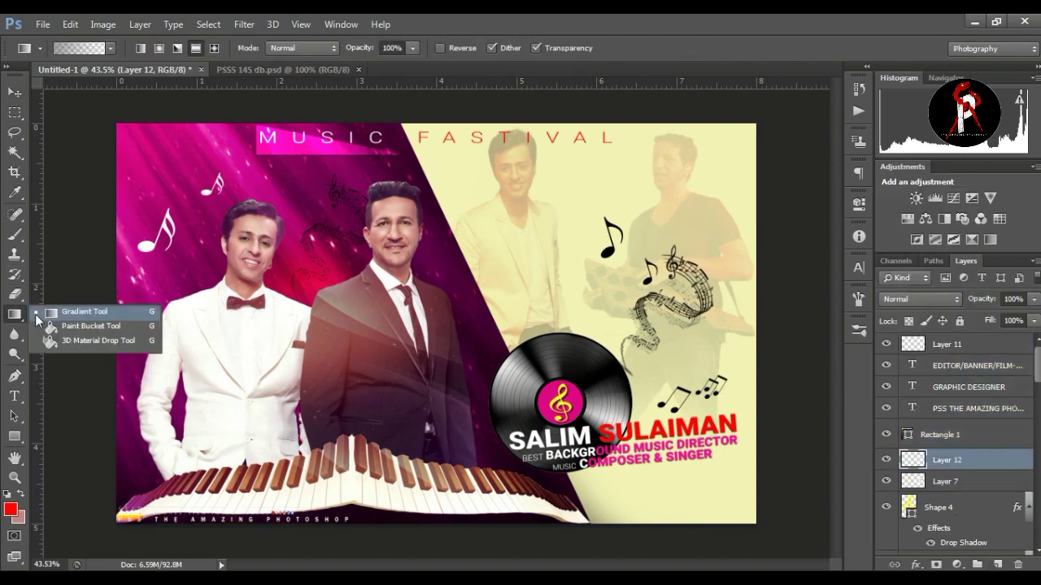
pyautogui.moveTo(289, 490); pyautogui.dragTo(288, 527)
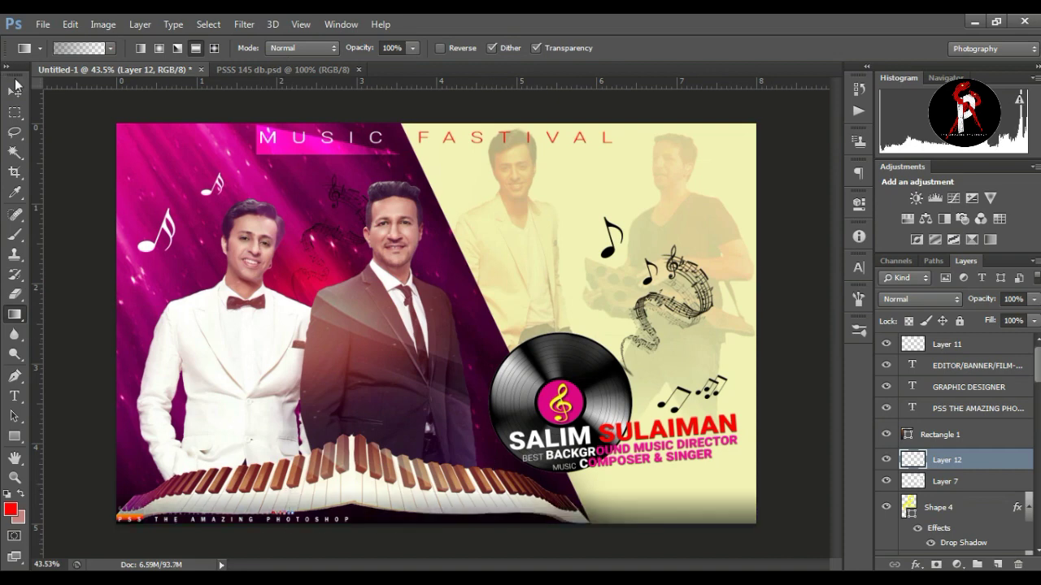
pyautogui.click(15, 92)
pyautogui.click(122, 158)
# Copy the logo layers from PSSS 145 db.psd into the poster, scale them down, and place them on the vinyl record above its label
pyautogui.click(246, 69)
pyautogui.click(978, 457)
pyautogui.keyDown('shift'); pyautogui.click(968, 498); pyautogui.keyUp('shift')
pyautogui.moveTo(469, 274); pyautogui.dragTo(476, 294)
pyautogui.moveTo(485, 335); pyautogui.dragTo(568, 366)
pyautogui.press('Return')
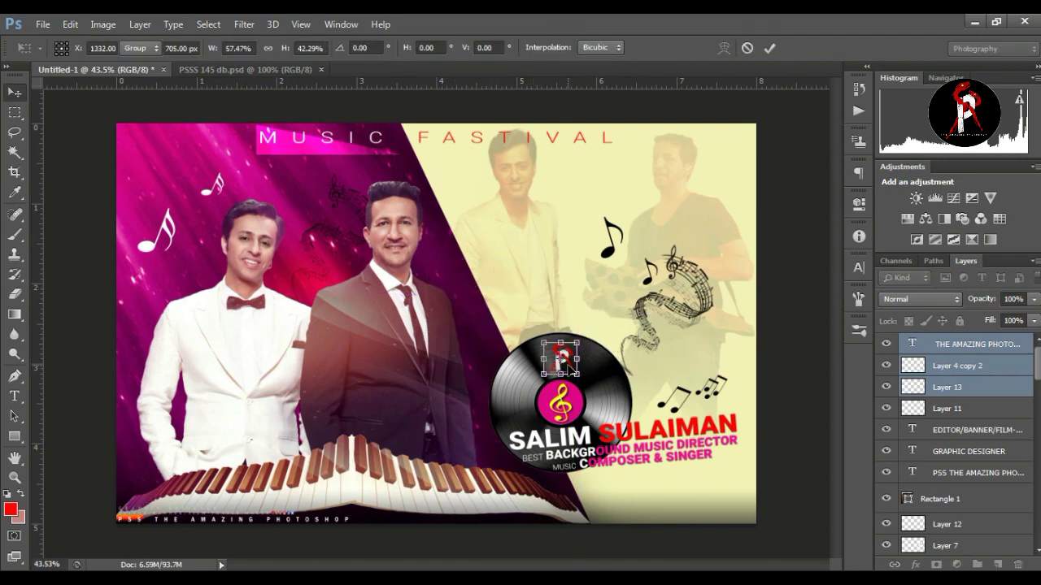
pyautogui.press('Return')
pyautogui.click(801, 337)
# Identify the Layer 7 note swirl by toggling its visibility, and move it, rotated, to the poster's lower-right corner
pyautogui.click(690, 317)
pyautogui.scroll(-3, 1038, 381)
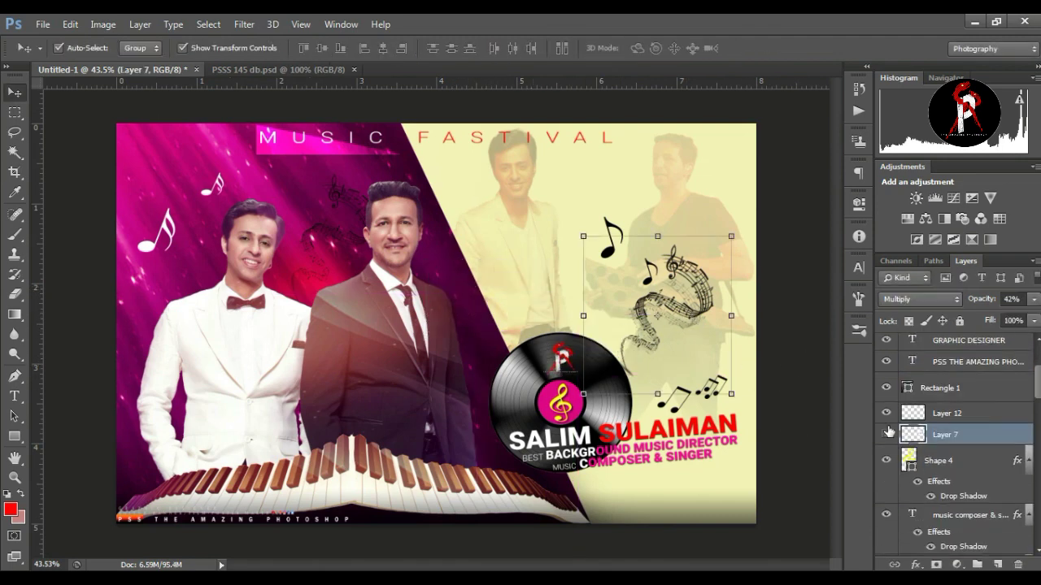
pyautogui.click(888, 433)
pyautogui.click(888, 434)
pyautogui.click(888, 435)
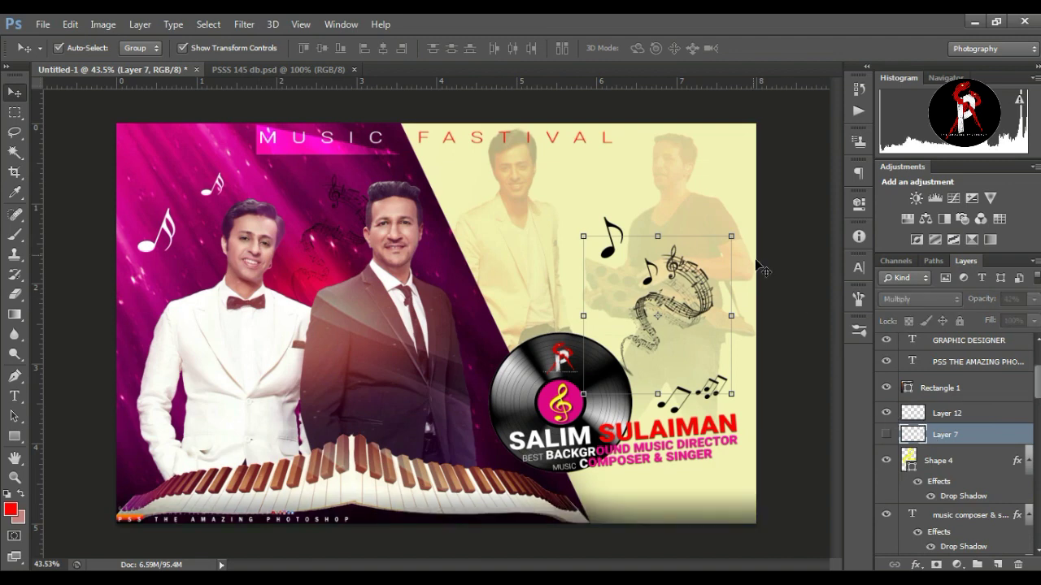
pyautogui.click(885, 435)
pyautogui.moveTo(699, 306); pyautogui.dragTo(681, 453)
pyautogui.moveTo(723, 374); pyautogui.dragTo(613, 343)
pyautogui.moveTo(665, 467); pyautogui.dragTo(743, 534)
pyautogui.moveTo(810, 452); pyautogui.dragTo(795, 439)
pyautogui.moveTo(730, 521); pyautogui.dragTo(724, 510)
pyautogui.moveTo(776, 441); pyautogui.dragTo(743, 502)
pyautogui.press('Return')
# Delete Layer 7 copy and another duplicate note swirl stacked over the faded guitarist
pyautogui.click(701, 306)
pyautogui.moveTo(701, 307); pyautogui.dragTo(725, 291)
pyautogui.scroll(-5, 956, 447)
pyautogui.hotkey('ctrl', 't')
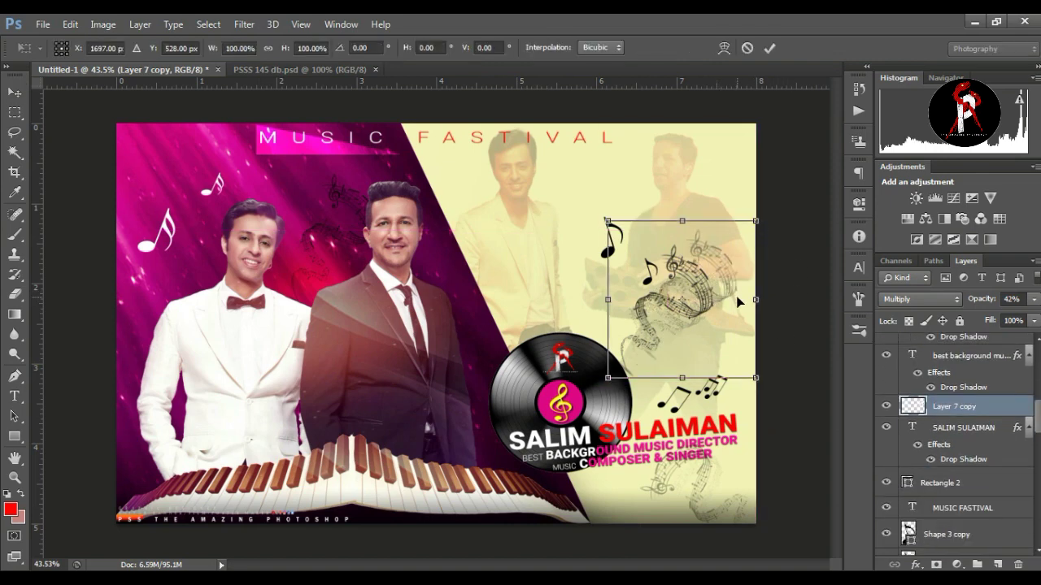
pyautogui.click(747, 46)
pyautogui.press('Delete')
pyautogui.moveTo(692, 308); pyautogui.dragTo(713, 272)
pyautogui.press('Delete')
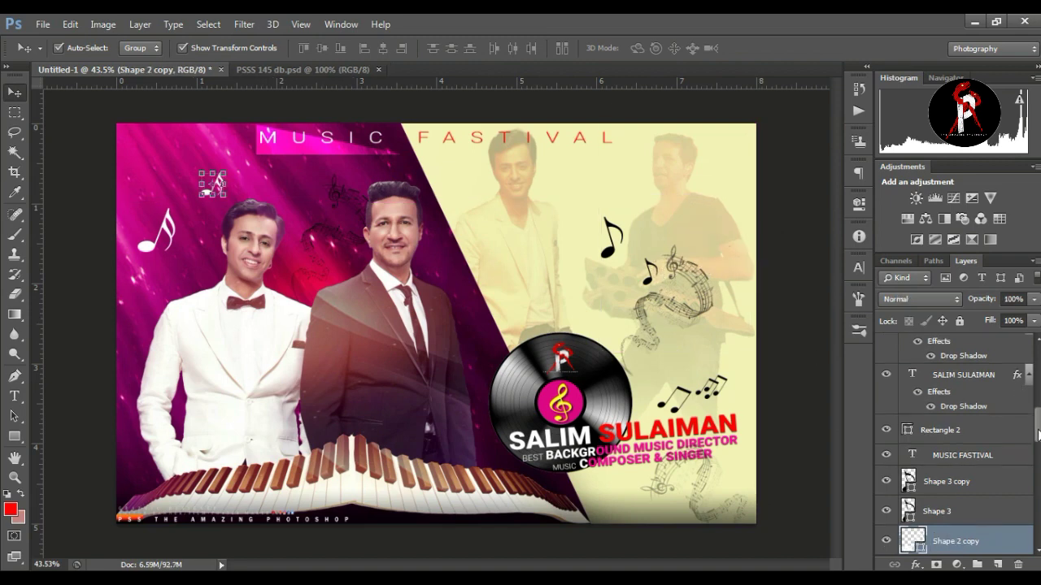
# Delete the small white music note, Shape 2 copy, above the man in the white suit
pyautogui.moveTo(1036, 432); pyautogui.dragTo(1036, 452)
pyautogui.press('Delete')
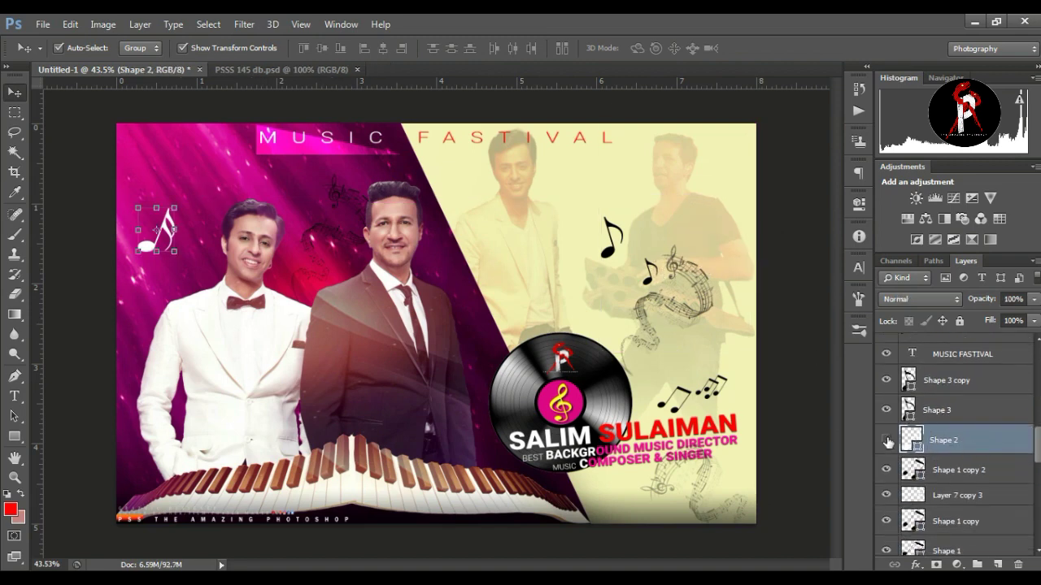
pyautogui.click(886, 440)
pyautogui.click(818, 405)
# Hide the duplicate note swirl layer, Layer 7 copy 3
pyautogui.click(704, 302)
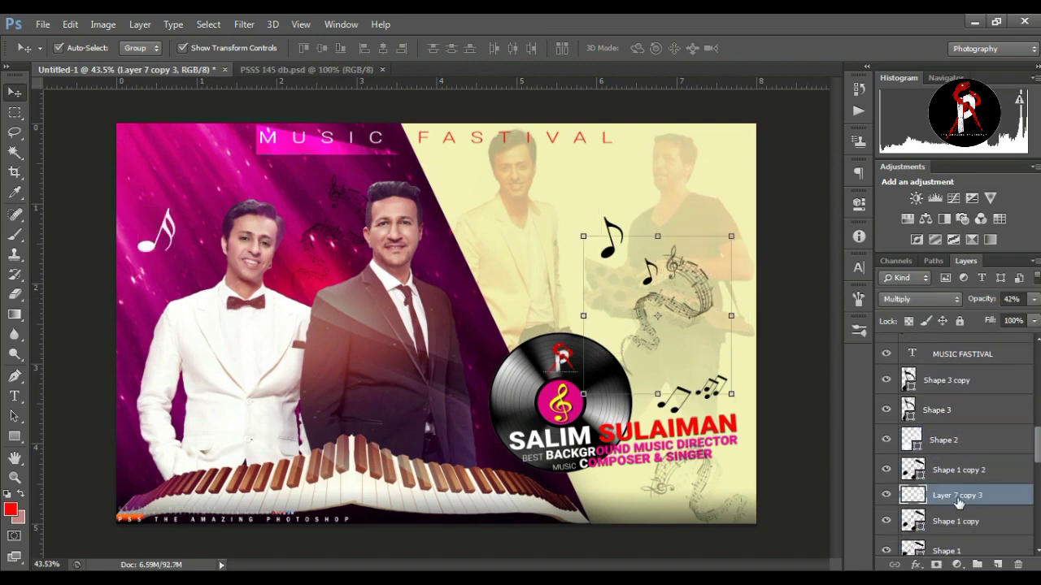
pyautogui.click(886, 497)
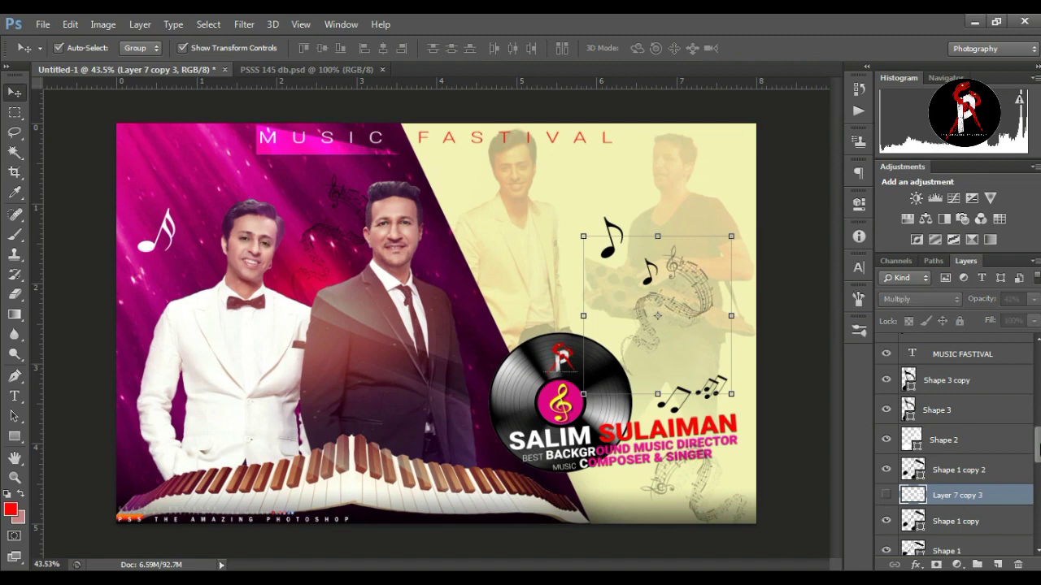
pyautogui.scroll(-1, 957, 459)
pyautogui.click(797, 409)
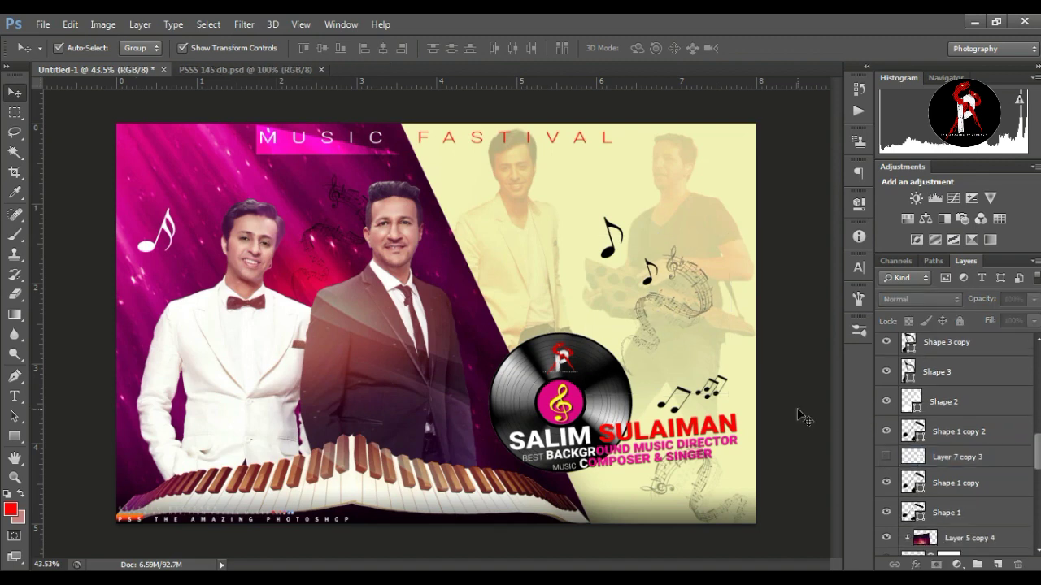
# Apply a black Multiply drop shadow at 75% opacity with 5 px distance and size to the MUSIC FASTIVAL title
pyautogui.moveTo(1036, 443); pyautogui.dragTo(1035, 348)
pyautogui.click(1009, 344)
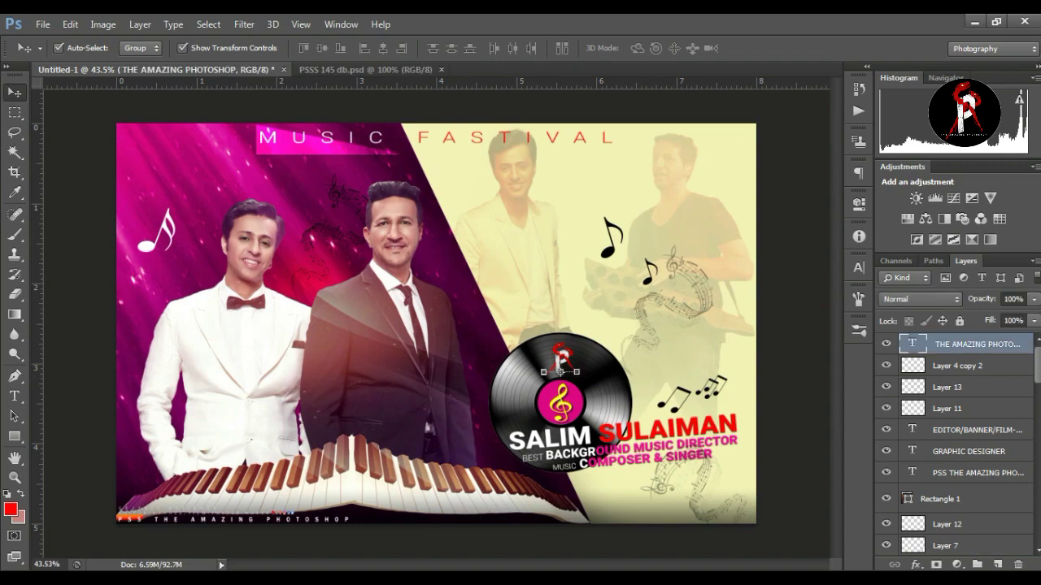
pyautogui.scroll(-4, 957, 443)
pyautogui.scroll(-4, 960, 455)
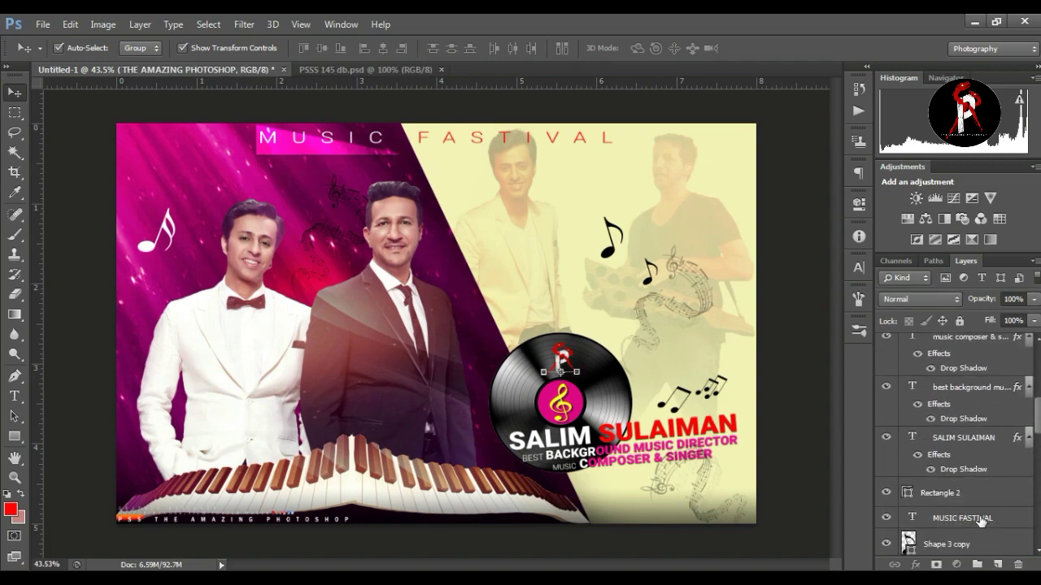
pyautogui.rightClick(962, 517)
pyautogui.click(730, 43)
pyautogui.click(89, 343)
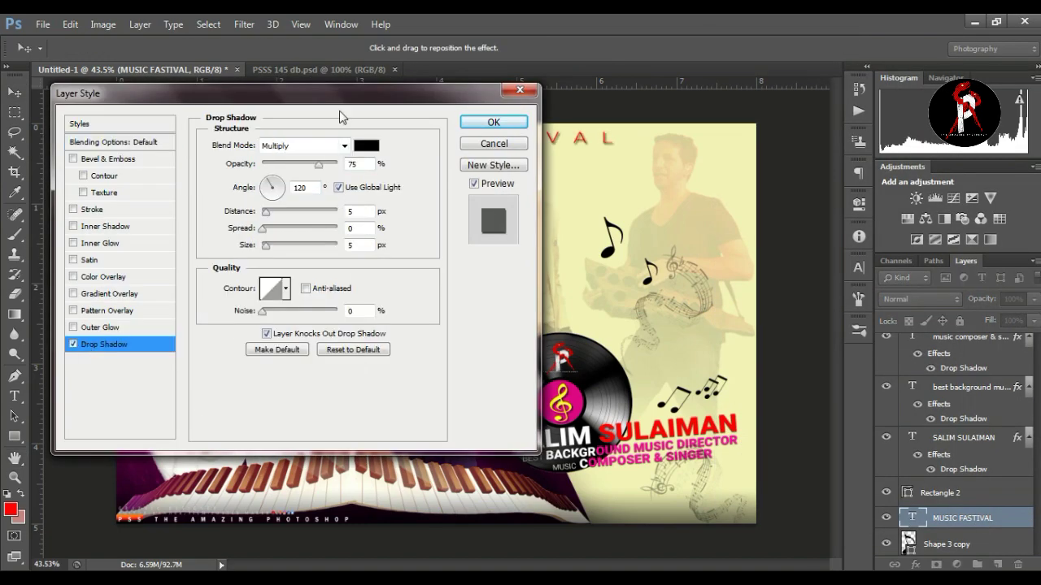
pyautogui.click(493, 122)
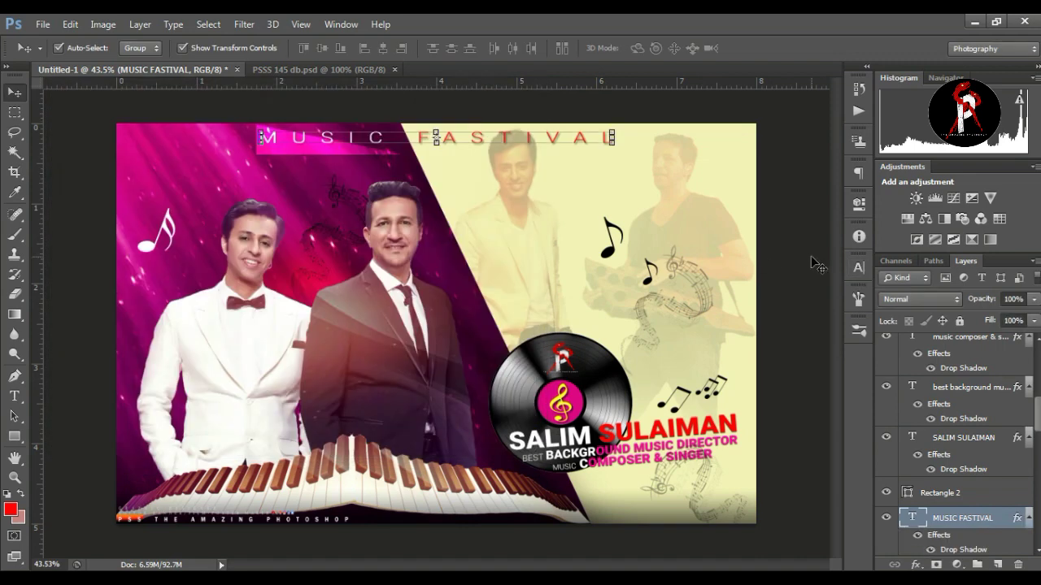
# Locate the vinyl record's layer and add a new layer directly beneath it
pyautogui.scroll(-8, 957, 444)
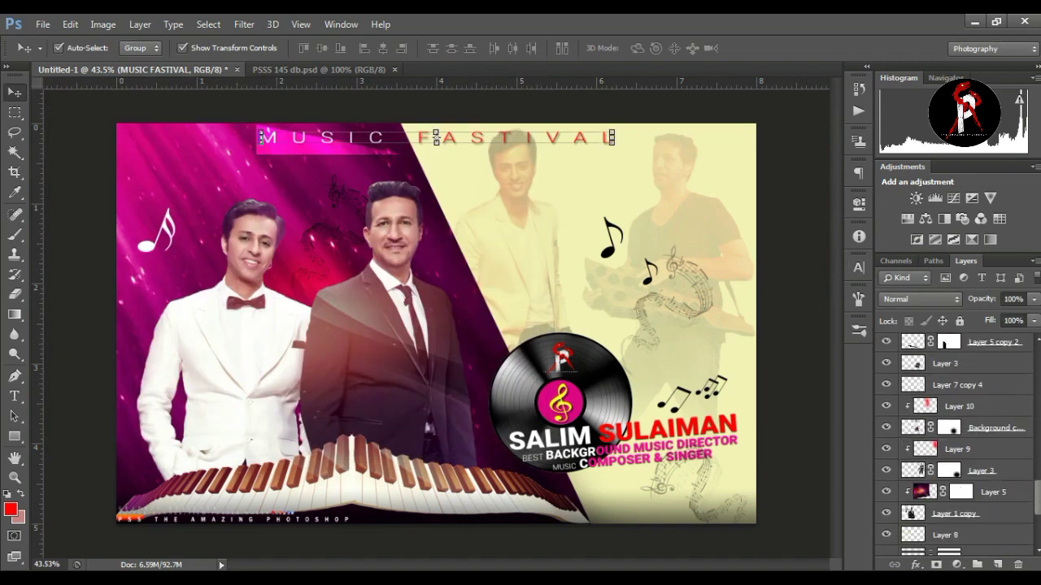
pyautogui.scroll(9, 956, 444)
pyautogui.scroll(-10, 956, 443)
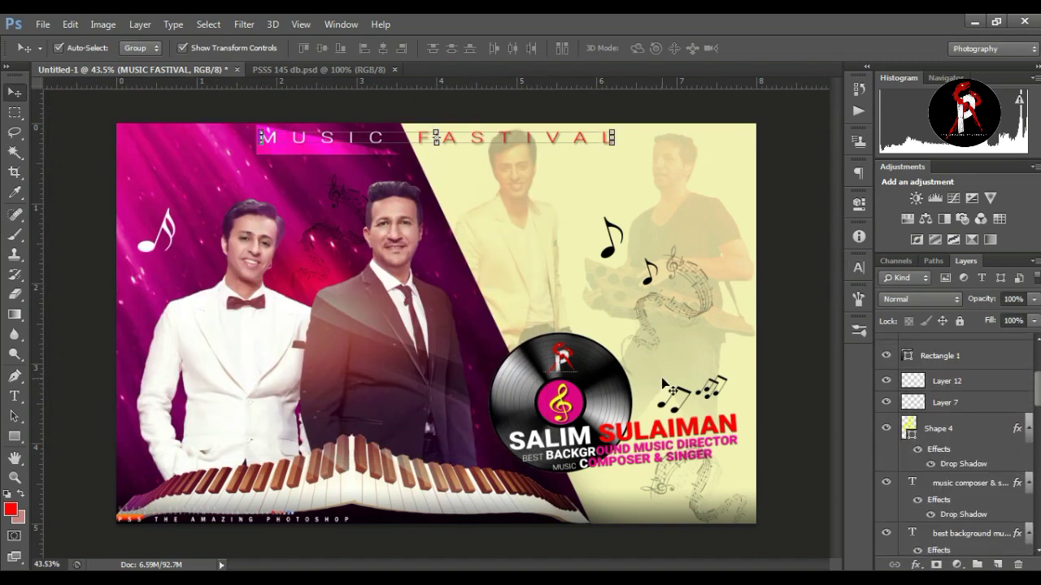
pyautogui.click(911, 462)
pyautogui.click(886, 453)
pyautogui.click(886, 453)
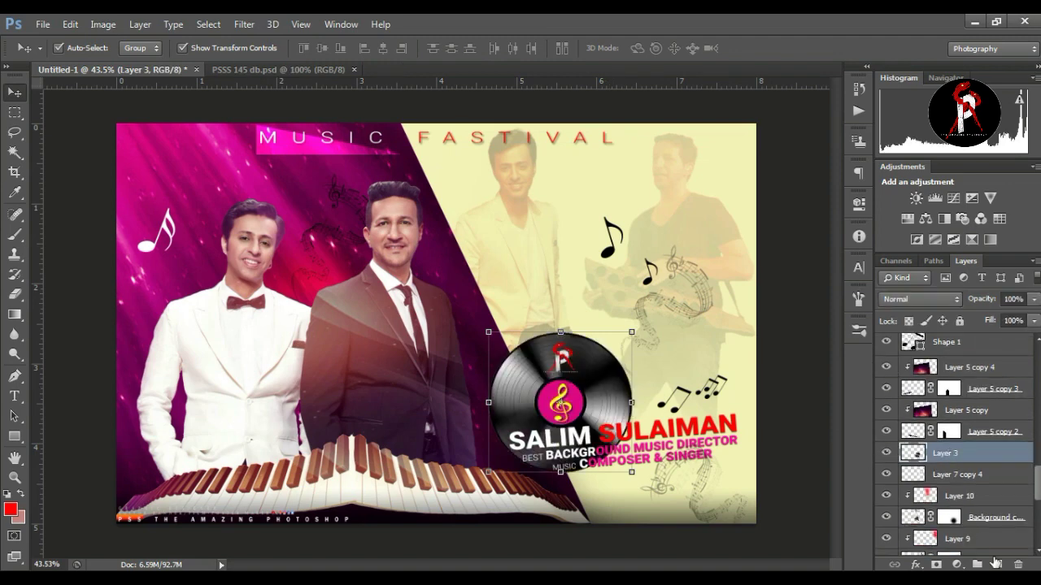
pyautogui.click(960, 474)
pyautogui.click(997, 565)
# Paint a soft glow behind the vinyl record with a 500 px brush, first in red and then in white
pyautogui.click(15, 234)
pyautogui.click(51, 235)
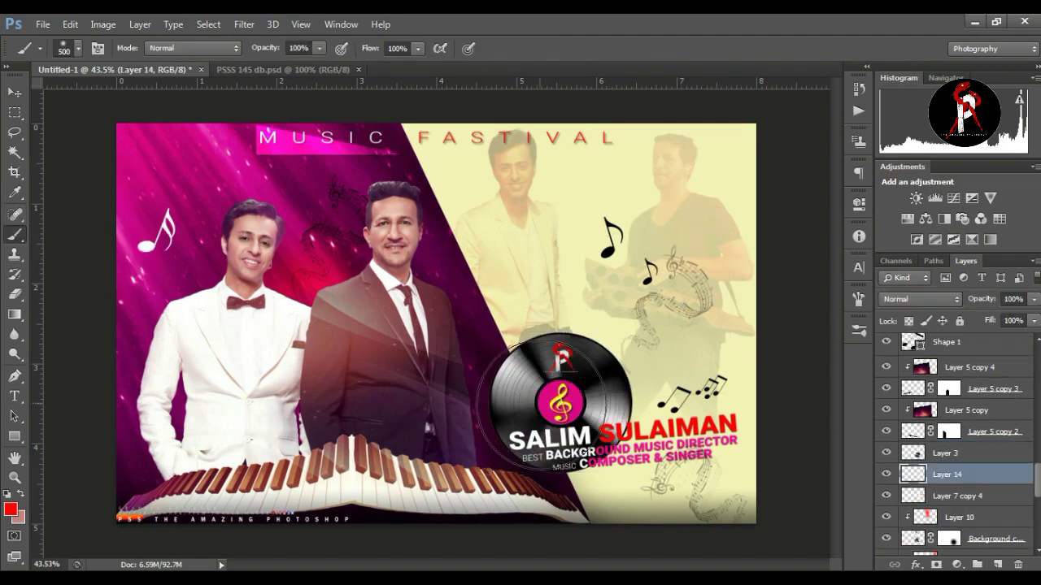
pyautogui.click(537, 401)
pyautogui.click(12, 510)
pyautogui.click(657, 340)
pyautogui.press('Return')
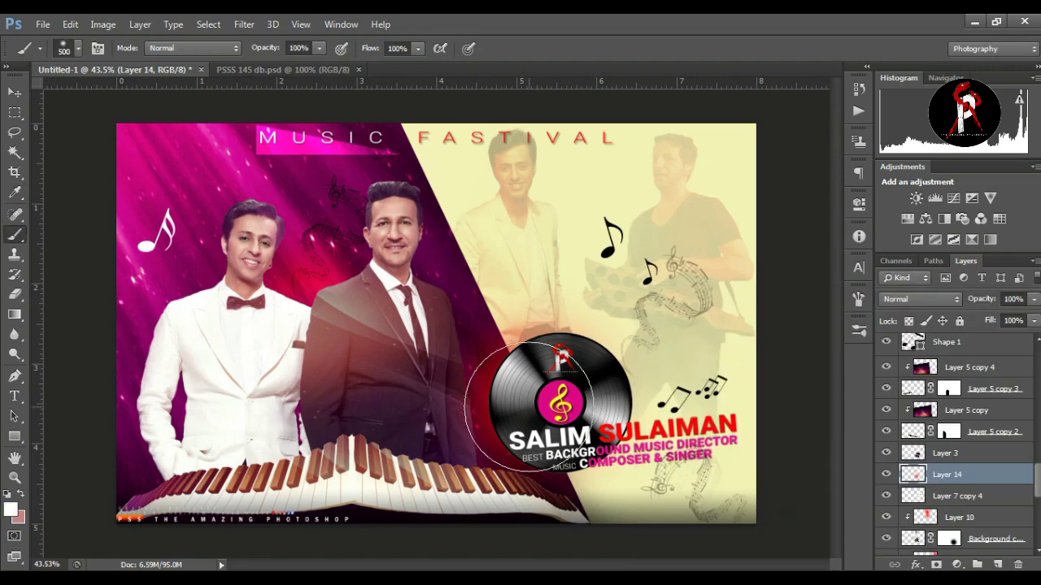
pyautogui.click(534, 403)
# Paint yellow #f0ff00 over the glow behind the record and set Layer 14's blend mode to Overlay
pyautogui.click(11, 510)
pyautogui.click(10, 510)
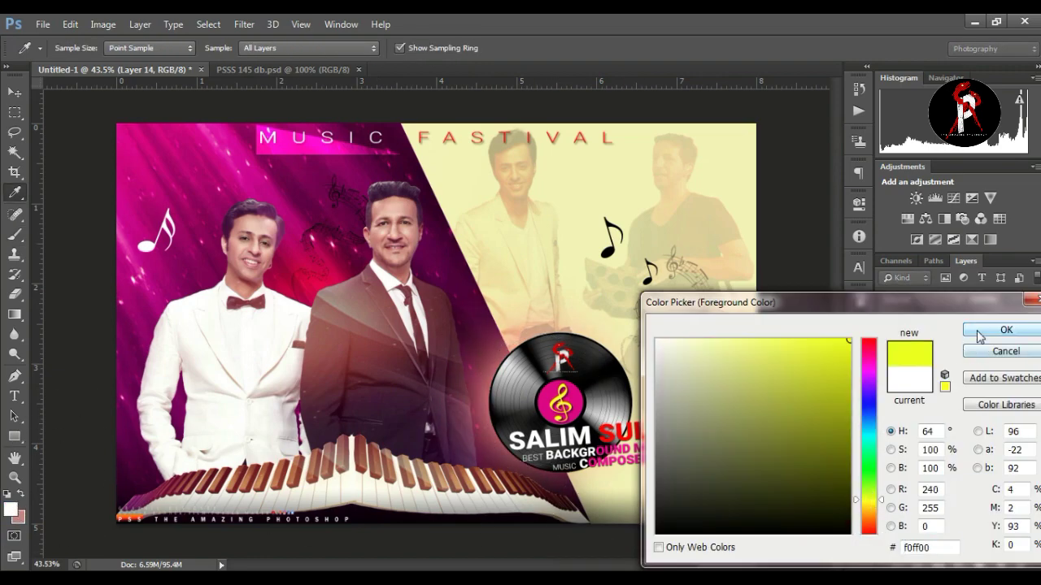
pyautogui.click(980, 337)
pyautogui.click(541, 398)
pyautogui.click(918, 300)
pyautogui.click(911, 210)
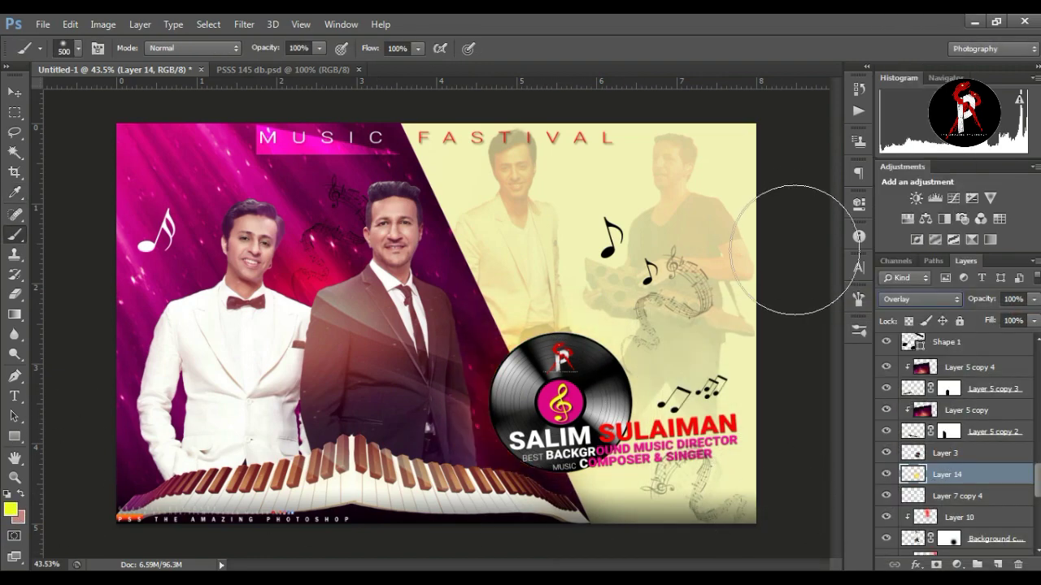
pyautogui.press('Down')
pyautogui.press('Down')
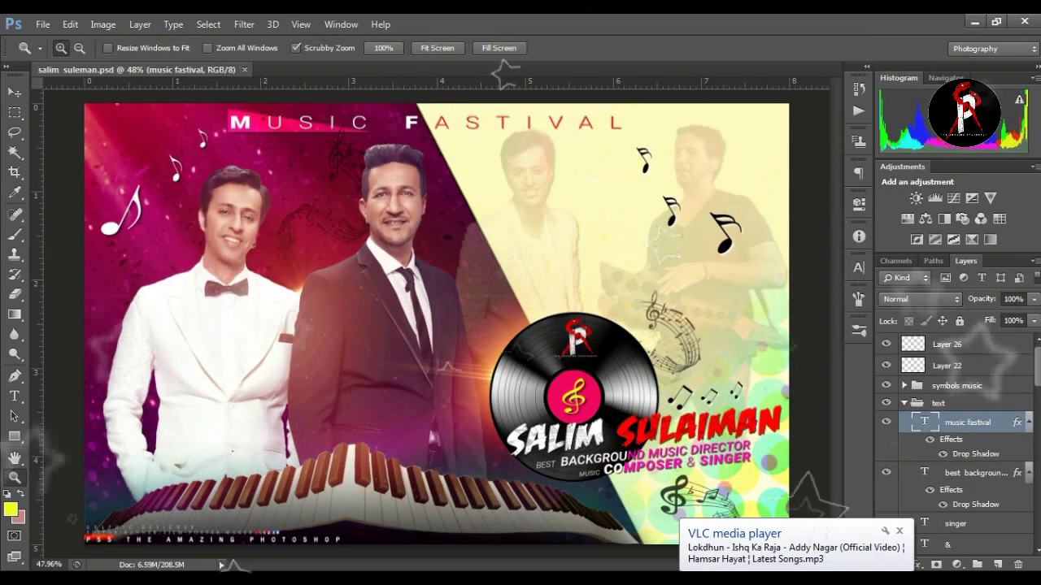
pyautogui.press('j')
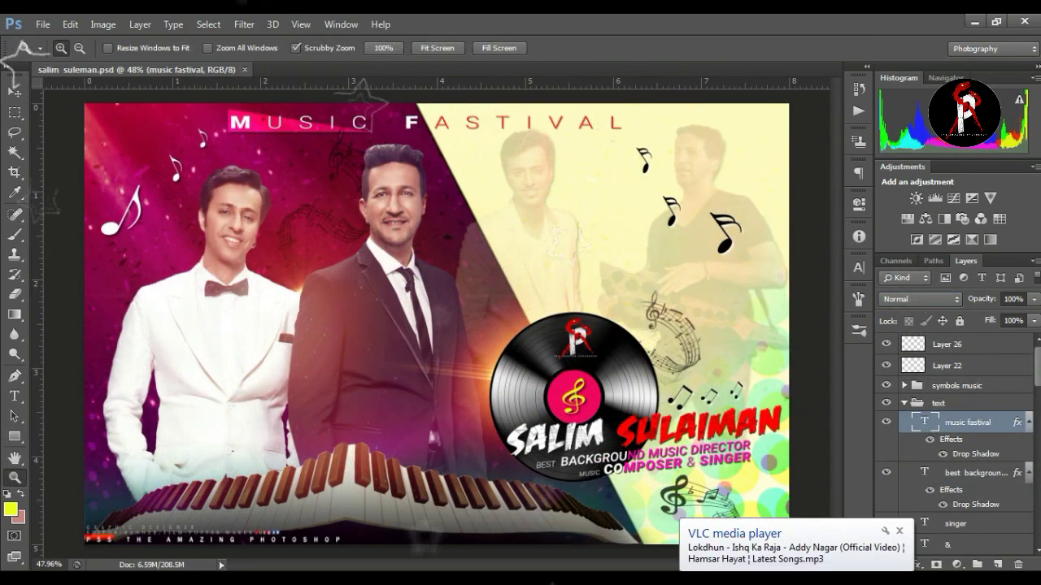